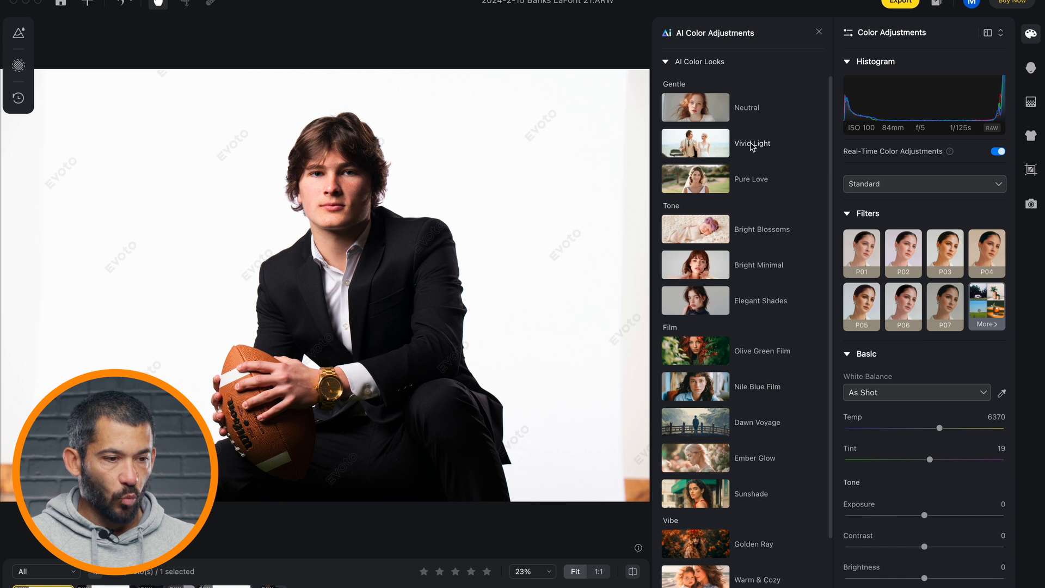
- Apply the Vivid Light AI color look to the portrait and lower the exposure to -0.3
{"action": "left_click", "coordinate": [750, 146]}
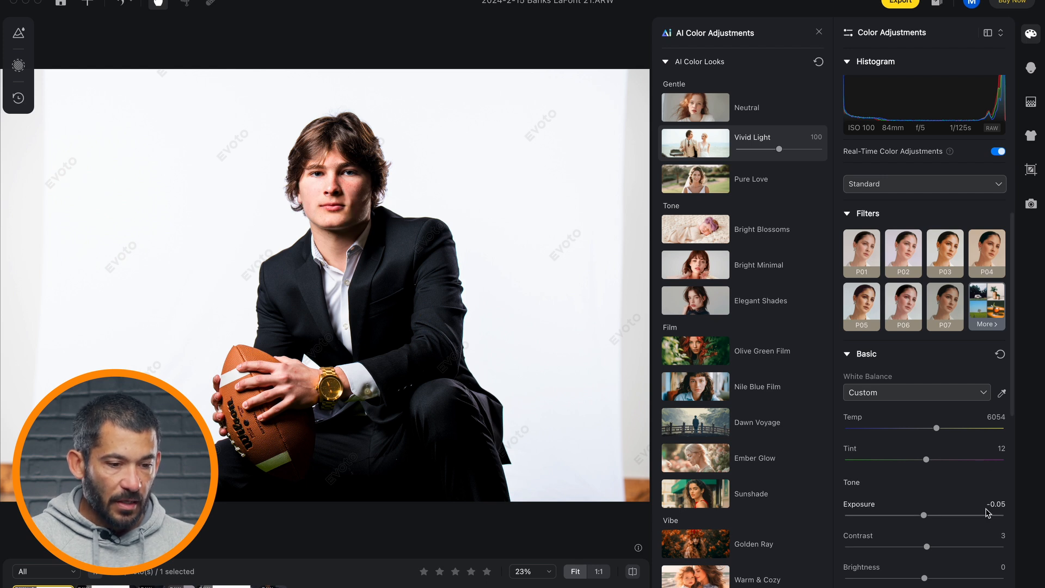
{"action": "left_click_drag", "start_coordinate": [923, 516], "coordinate": [919, 516]}
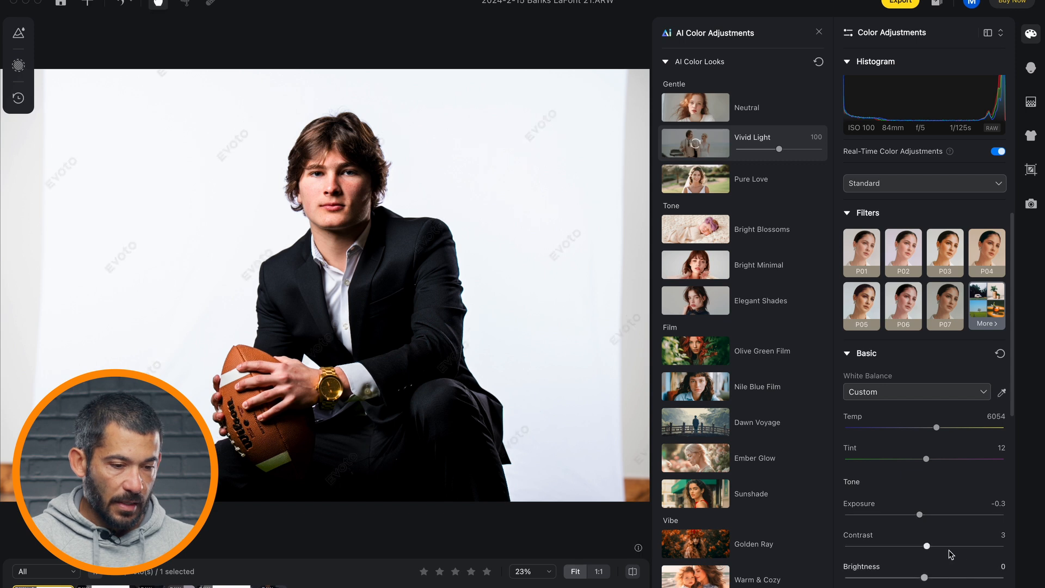
{"action": "scroll", "coordinate": [926, 577], "scroll_direction": "down", "scroll_amount": 2}
{"action": "left_click_drag", "start_coordinate": [951, 583], "coordinate": [951, 584]}
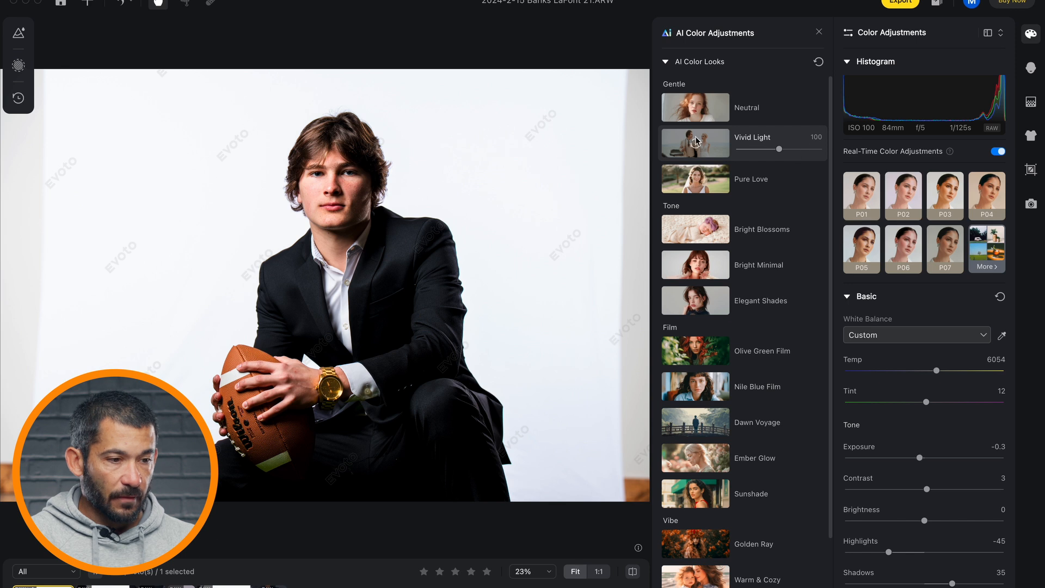
- Try a stronger Vivid Light look, reset it, and set its strength to 82
{"action": "left_click_drag", "start_coordinate": [779, 150], "coordinate": [806, 152]}
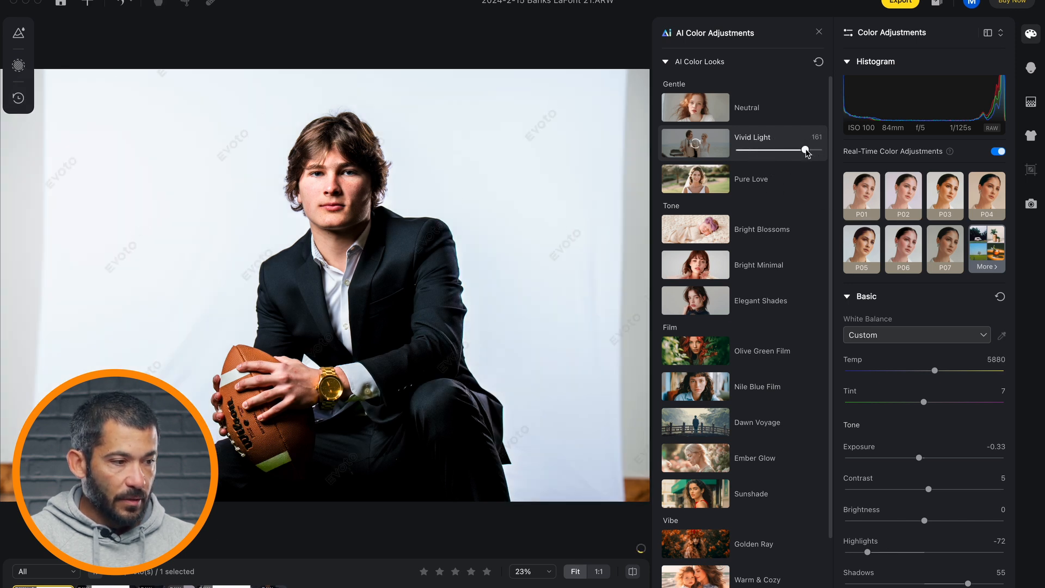
{"action": "double_click", "coordinate": [806, 150]}
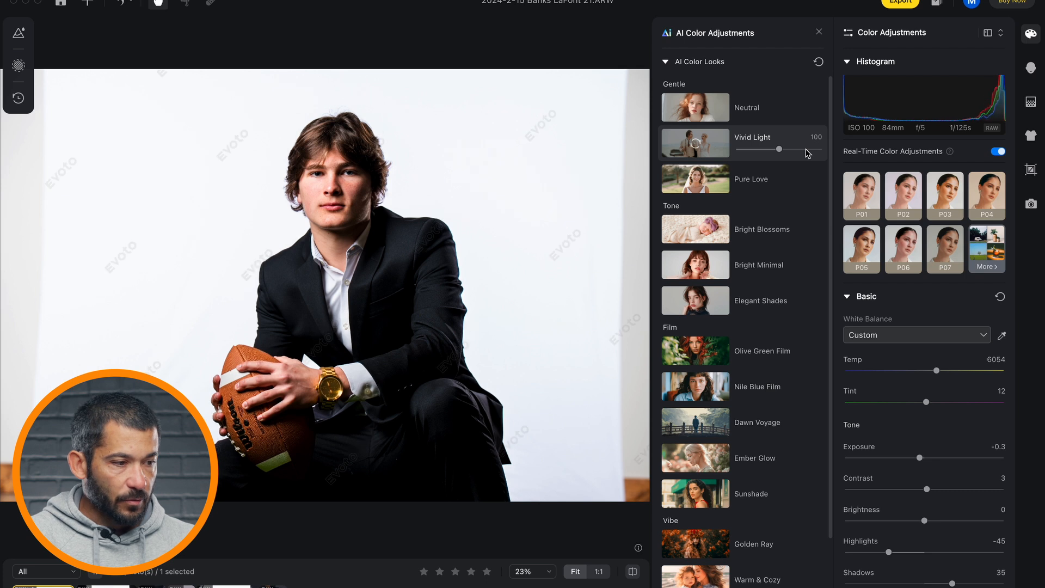
{"action": "left_click_drag", "start_coordinate": [779, 150], "coordinate": [772, 152]}
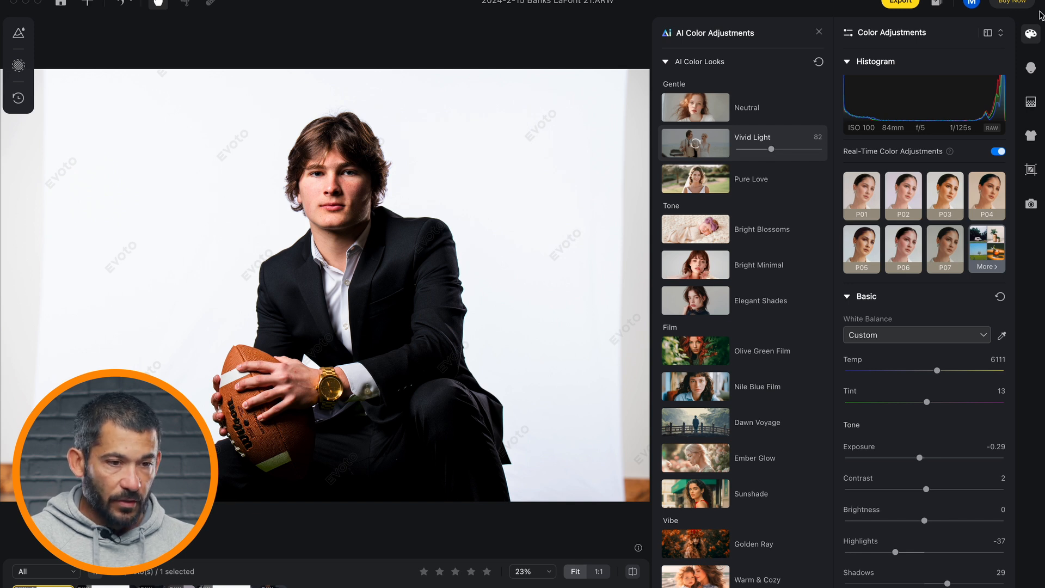
- In the male portrait retouching settings, set Freckle & Acne removal to 100 with Freckle at 0 to keep the freckles
{"action": "left_click", "coordinate": [1031, 67]}
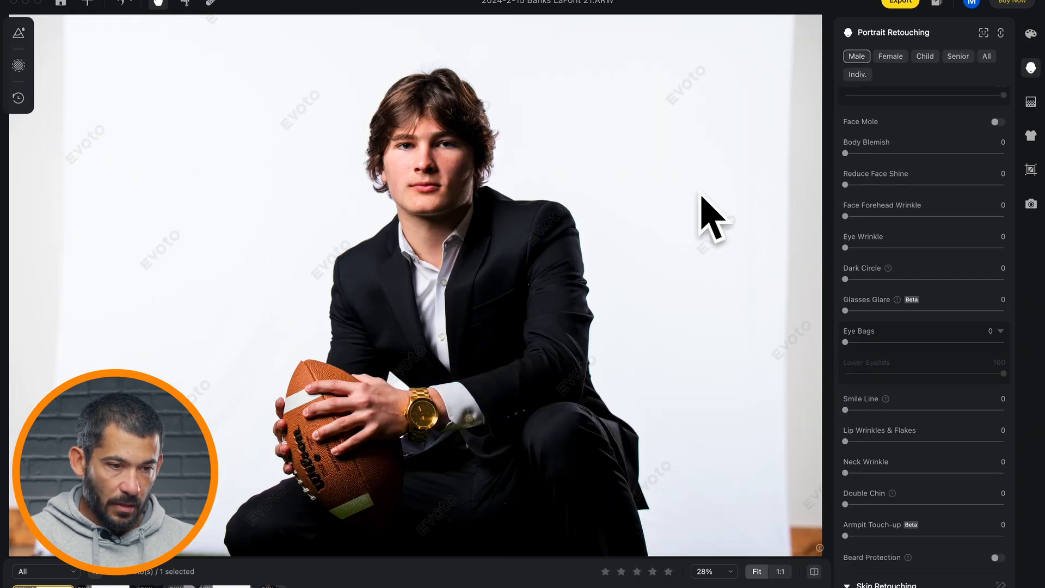
{"action": "scroll", "coordinate": [555, 156], "scroll_direction": "up", "scroll_amount": 3}
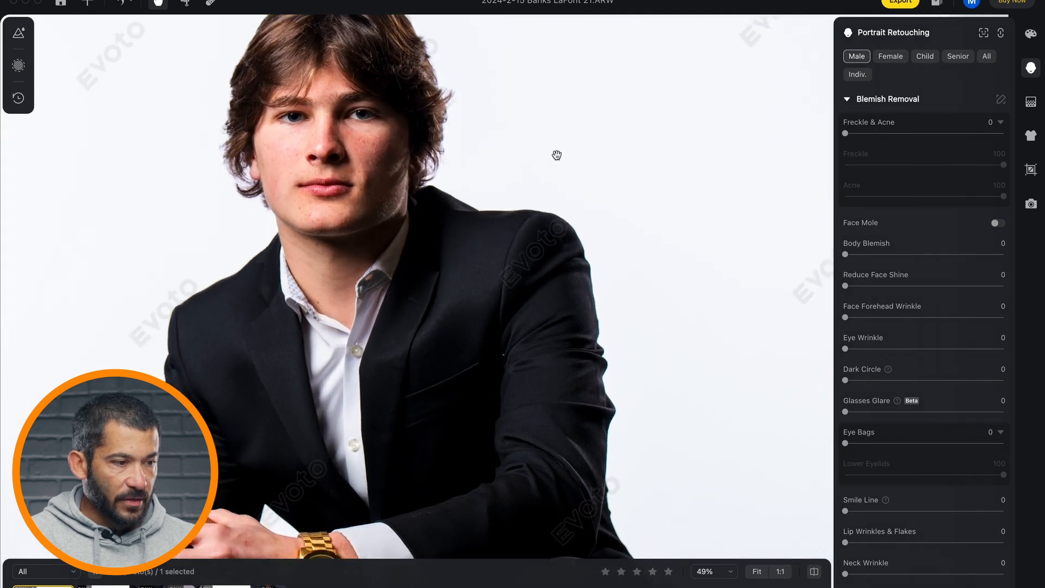
{"action": "left_click_drag", "start_coordinate": [457, 164], "coordinate": [612, 256]}
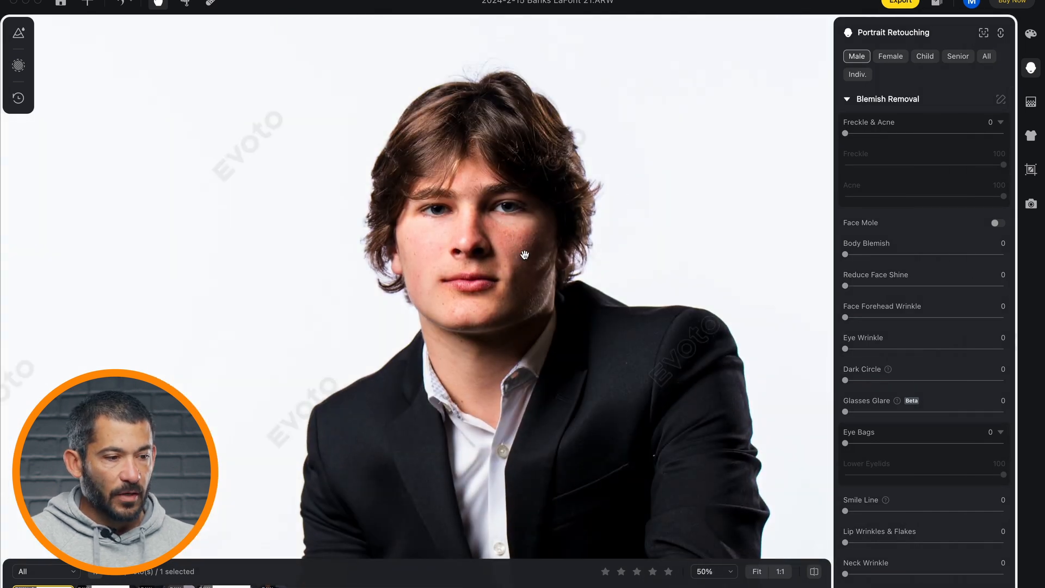
{"action": "left_click_drag", "start_coordinate": [523, 250], "coordinate": [473, 217]}
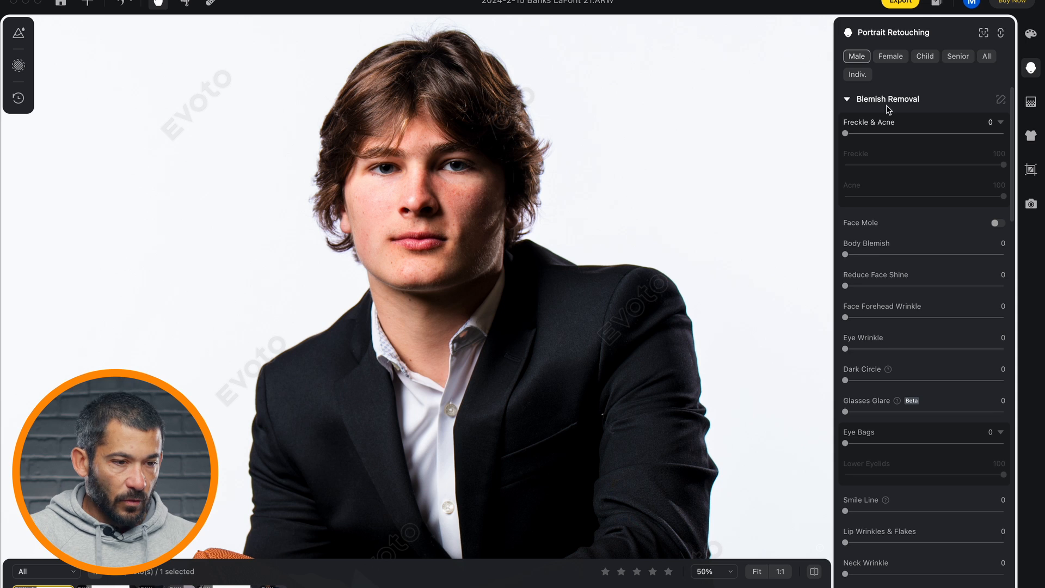
{"action": "left_click_drag", "start_coordinate": [845, 133], "coordinate": [1035, 133]}
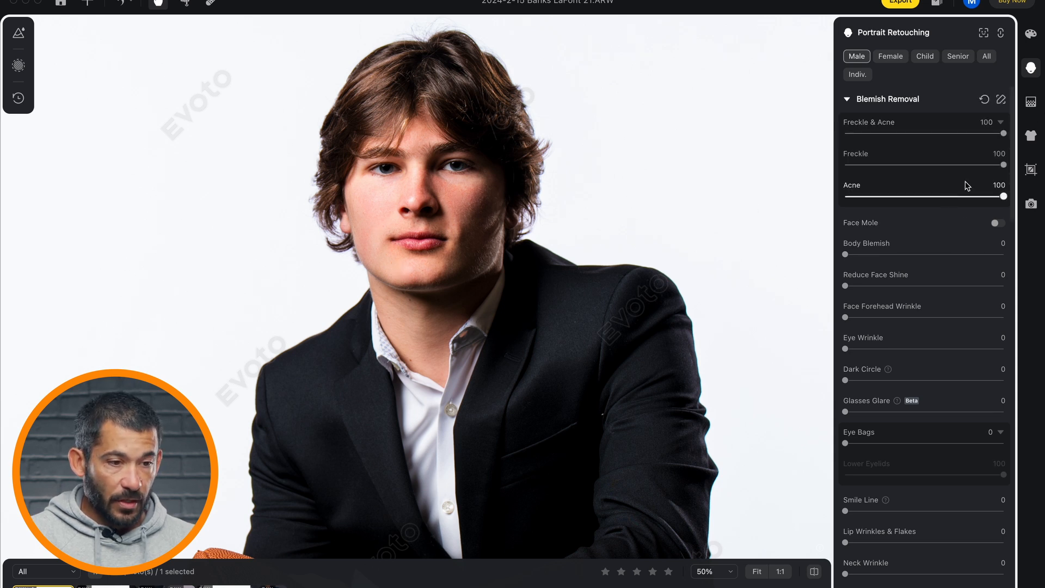
{"action": "left_click_drag", "start_coordinate": [1003, 165], "coordinate": [837, 166]}
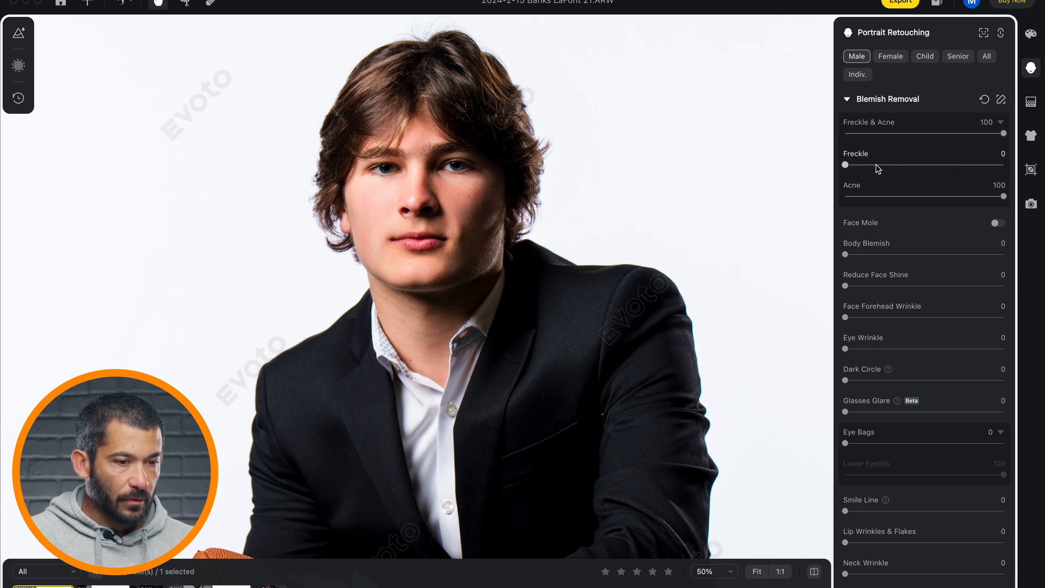
{"action": "mouse_move", "coordinate": [845, 165]}
{"action": "left_mouse_down"}
{"action": "mouse_move", "coordinate": [991, 164]}
{"action": "mouse_move", "coordinate": [841, 165]}
{"action": "left_mouse_up"}
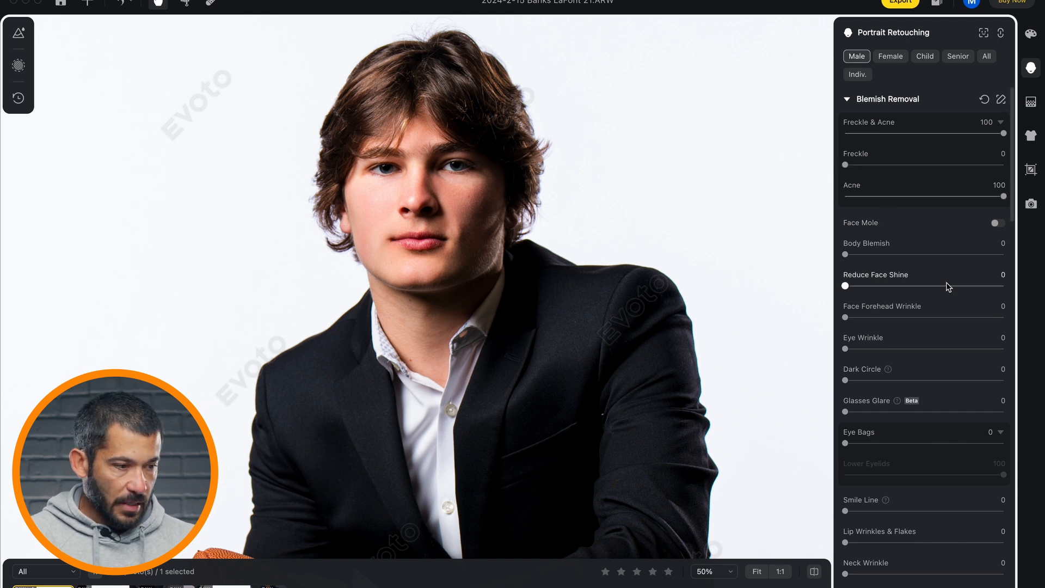
- Set Lip Wrinkles & Flakes removal to 100 in the blemish removal settings
{"action": "scroll", "coordinate": [958, 275], "scroll_direction": "down", "scroll_amount": 3}
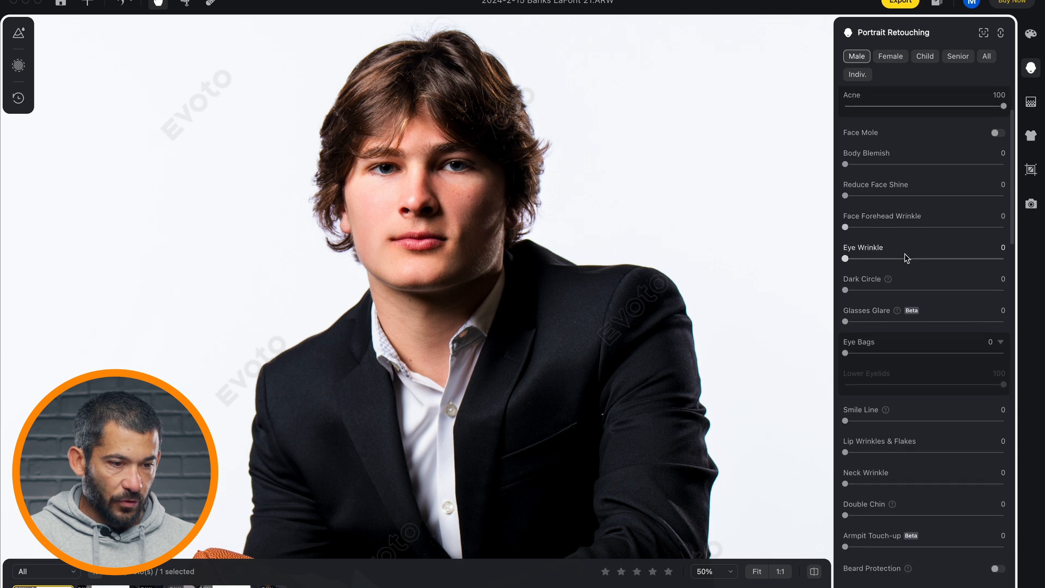
{"action": "scroll", "coordinate": [958, 326], "scroll_direction": "down", "scroll_amount": 3}
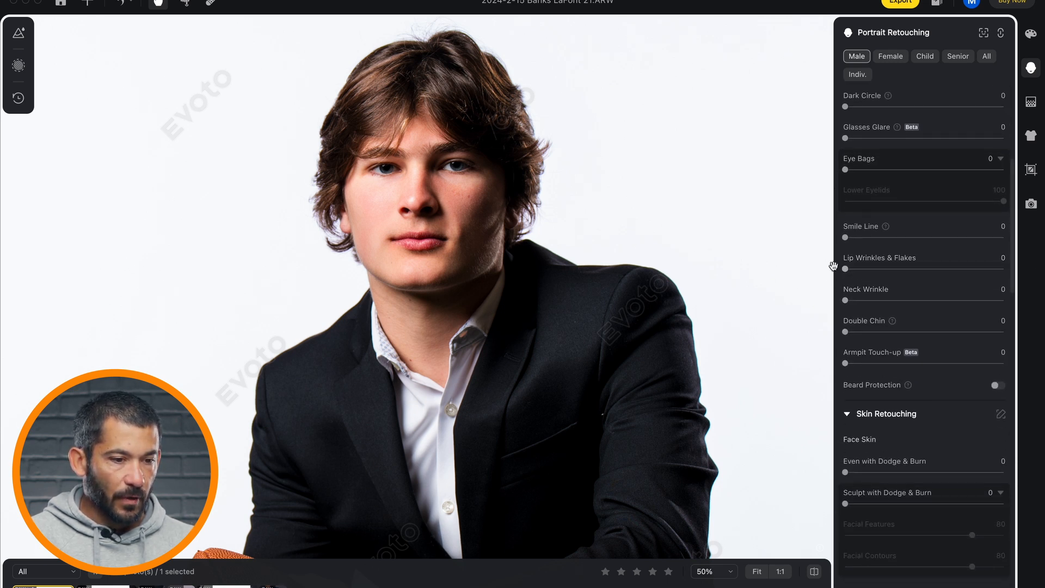
{"action": "left_click_drag", "start_coordinate": [846, 269], "coordinate": [1003, 269]}
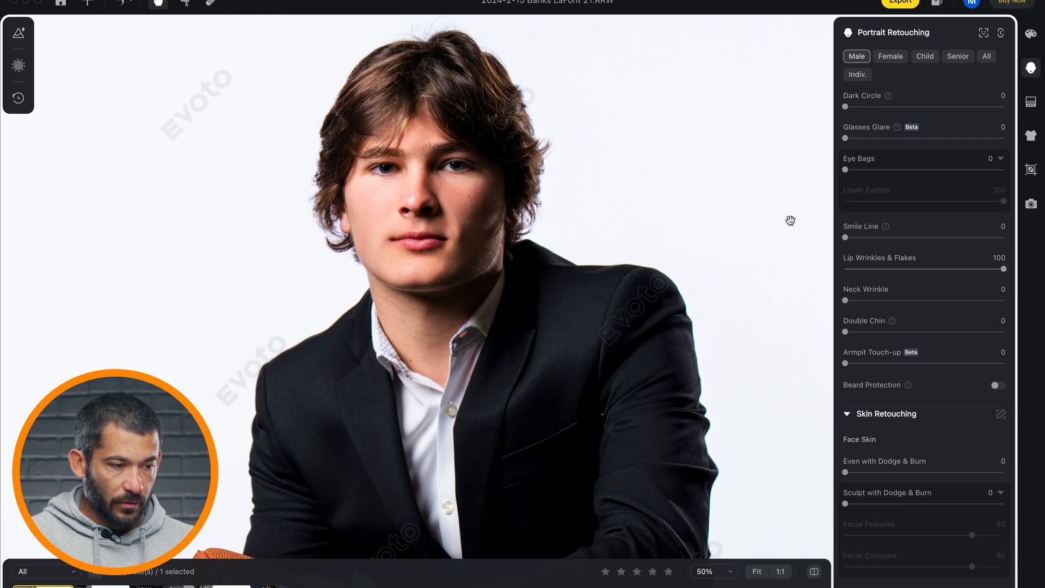
- Set Even with Dodge & Burn to 44 for the face skin
{"action": "scroll", "coordinate": [936, 294], "scroll_direction": "down", "scroll_amount": 1}
{"action": "scroll", "coordinate": [937, 304], "scroll_direction": "down", "scroll_amount": 3}
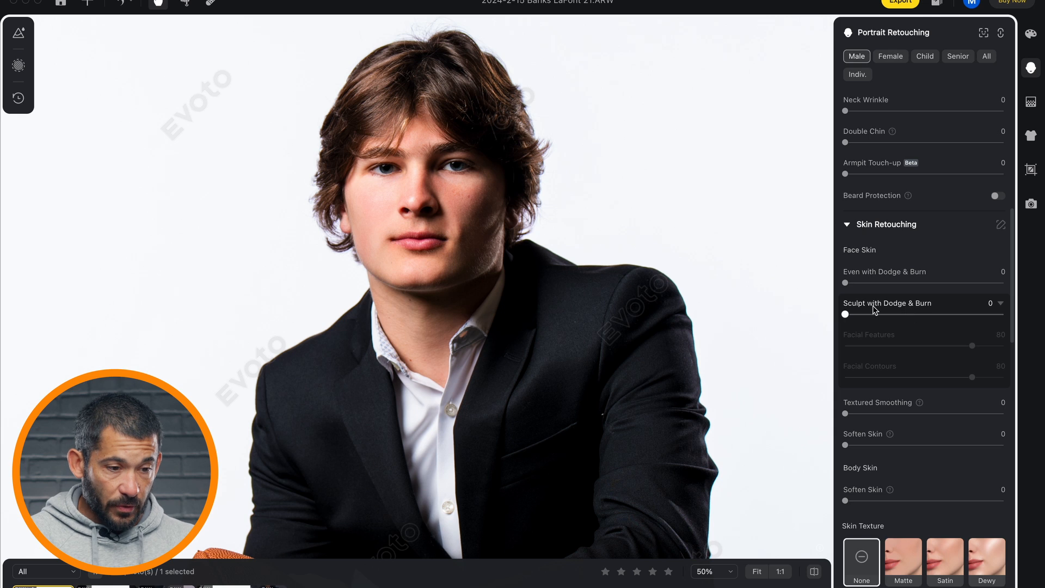
{"action": "mouse_move", "coordinate": [845, 282]}
{"action": "left_mouse_down"}
{"action": "mouse_move", "coordinate": [1012, 287]}
{"action": "mouse_move", "coordinate": [811, 285]}
{"action": "mouse_move", "coordinate": [919, 282]}
{"action": "left_mouse_up"}
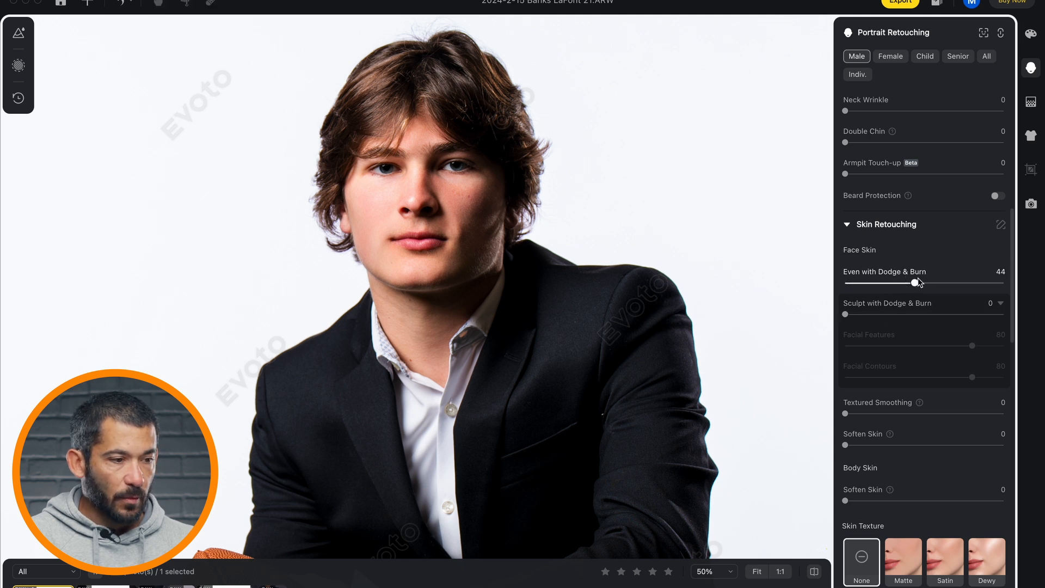
- Set Sculpt with Dodge & Burn to 100 and its Facial Contours to 100
{"action": "left_click_drag", "start_coordinate": [845, 314], "coordinate": [1037, 313]}
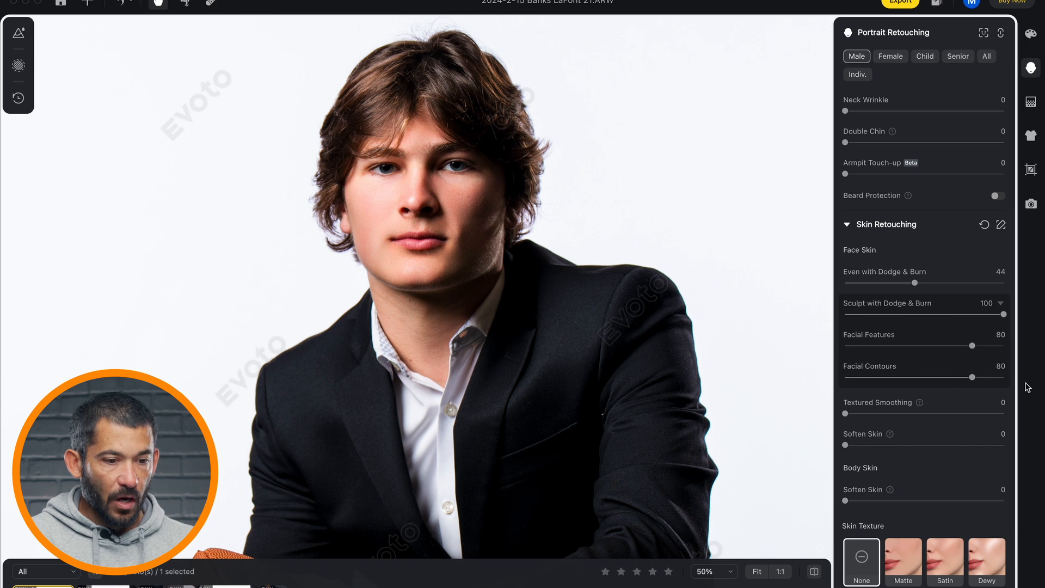
{"action": "double_click", "coordinate": [973, 378]}
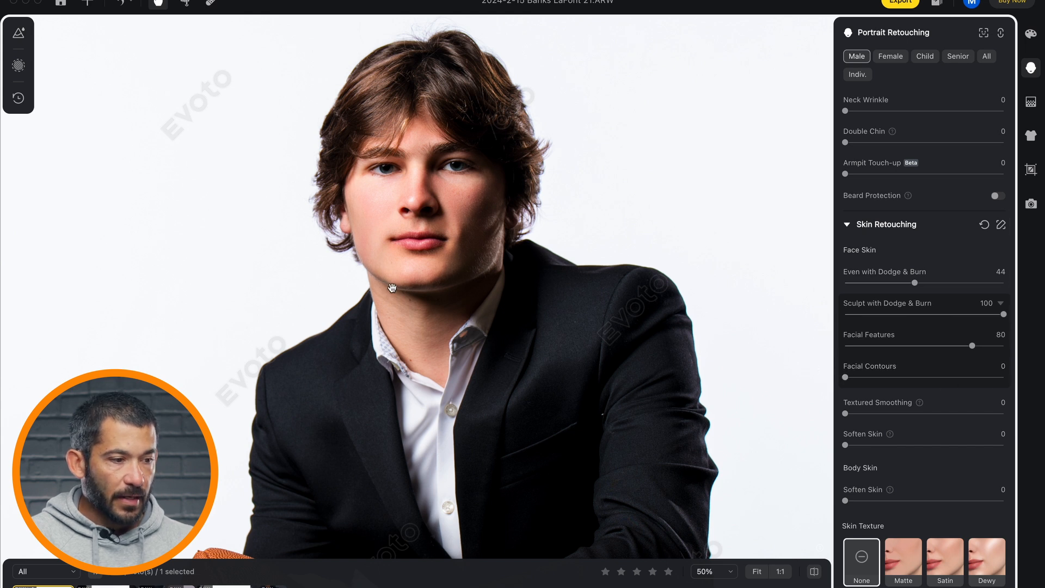
{"action": "left_click_drag", "start_coordinate": [846, 377], "coordinate": [1031, 382]}
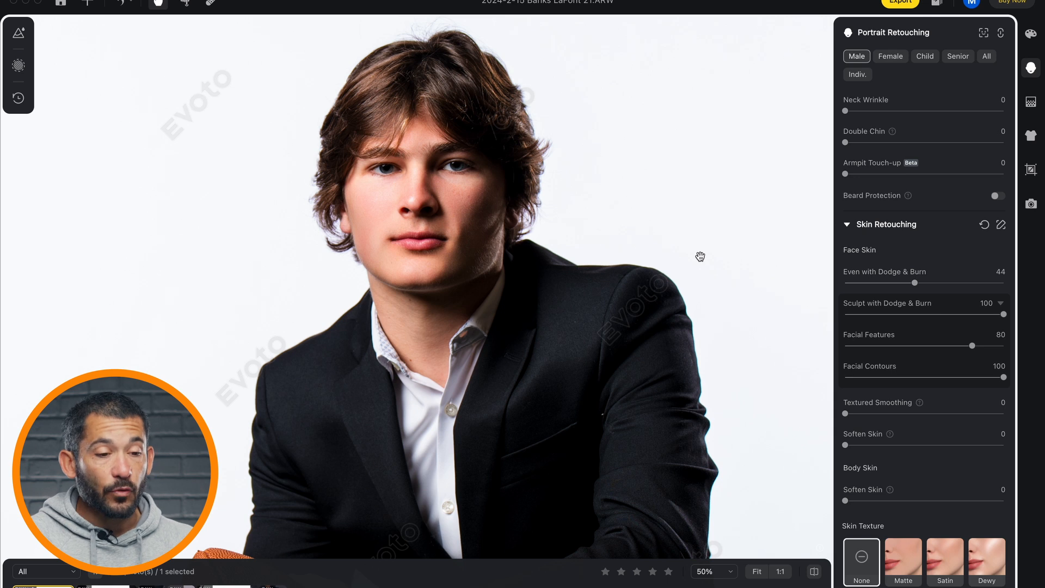
- Compare AI Unify Face Complexion at full strength and at zero, then set it to 46 in the skin color settings
{"action": "scroll", "coordinate": [969, 373], "scroll_direction": "down", "scroll_amount": 2}
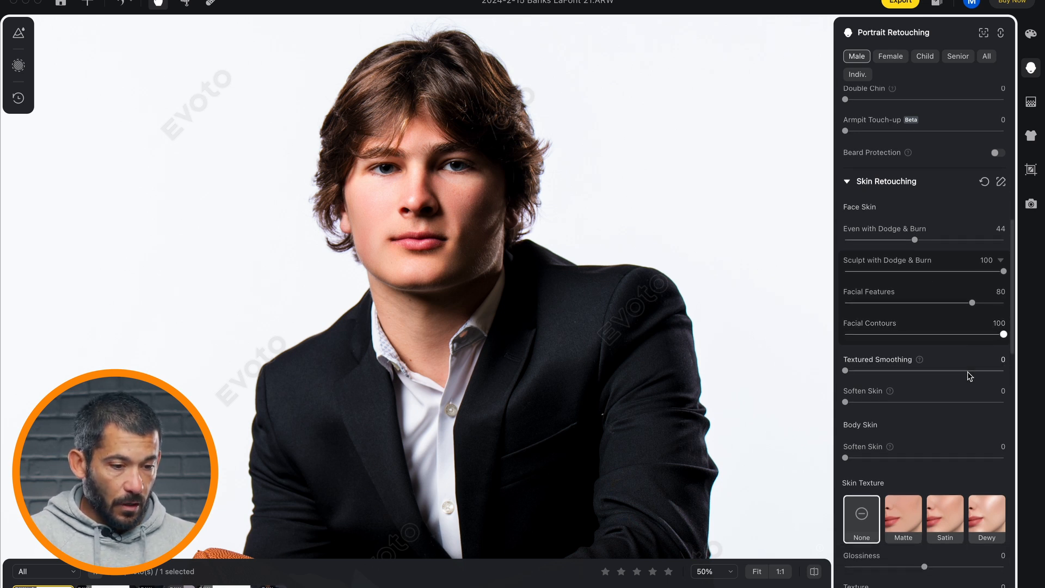
{"action": "scroll", "coordinate": [931, 333], "scroll_direction": "down", "scroll_amount": 6}
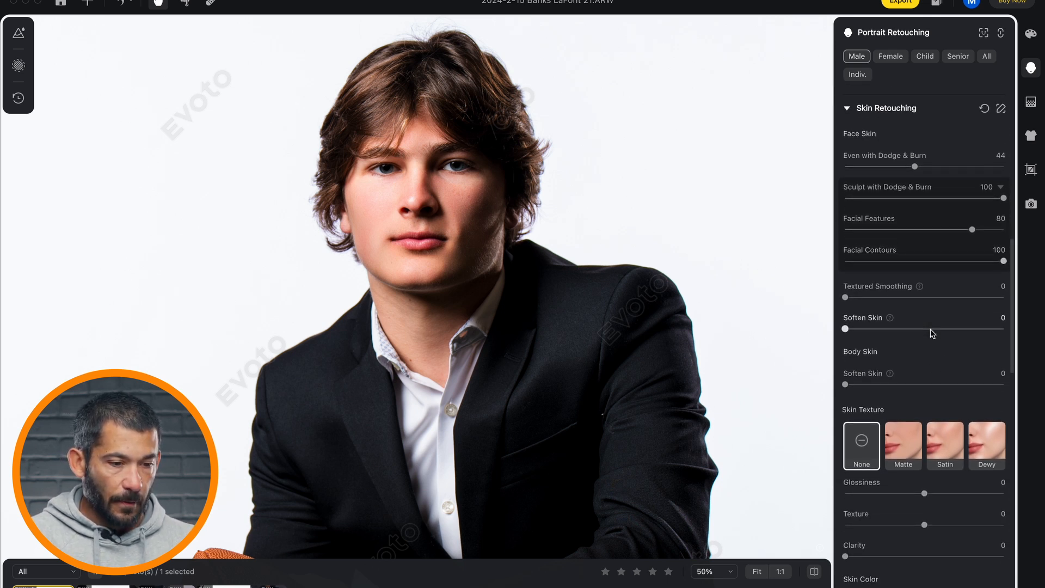
{"action": "scroll", "coordinate": [931, 330], "scroll_direction": "down", "scroll_amount": 8}
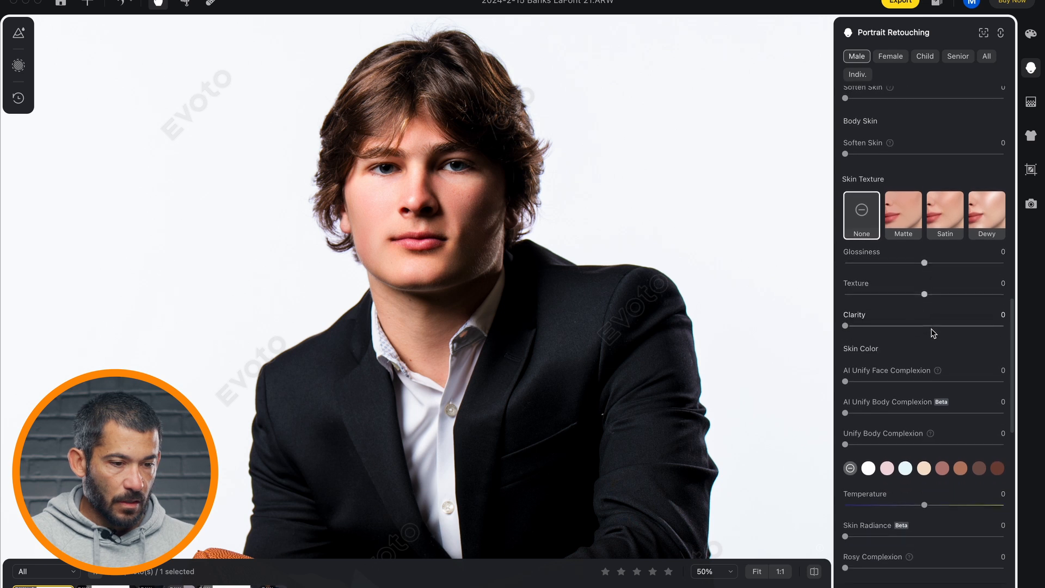
{"action": "scroll", "coordinate": [934, 333], "scroll_direction": "down", "scroll_amount": 2}
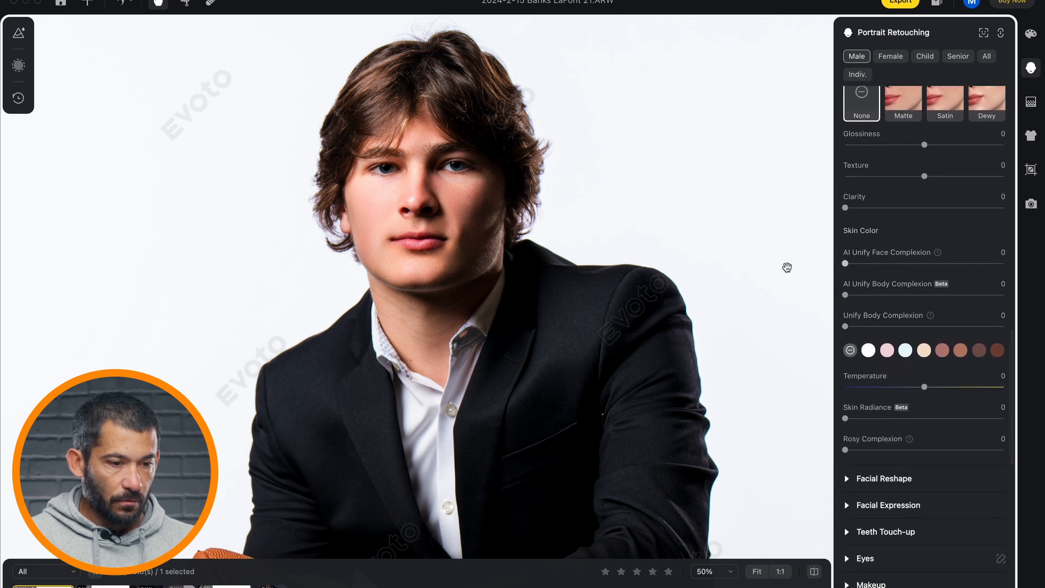
{"action": "left_click_drag", "start_coordinate": [845, 264], "coordinate": [1029, 264]}
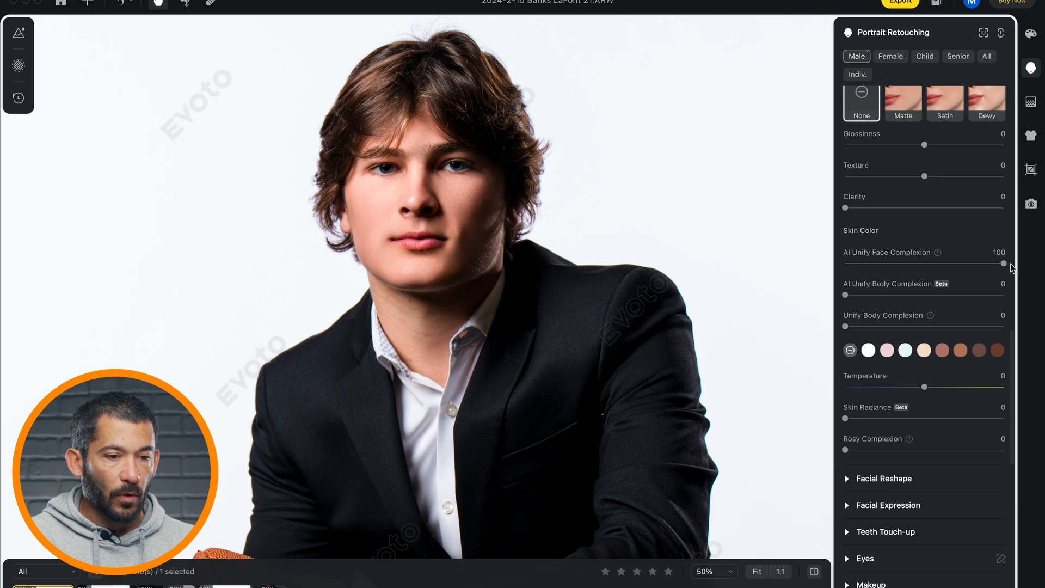
{"action": "left_click_drag", "start_coordinate": [1003, 263], "coordinate": [815, 260]}
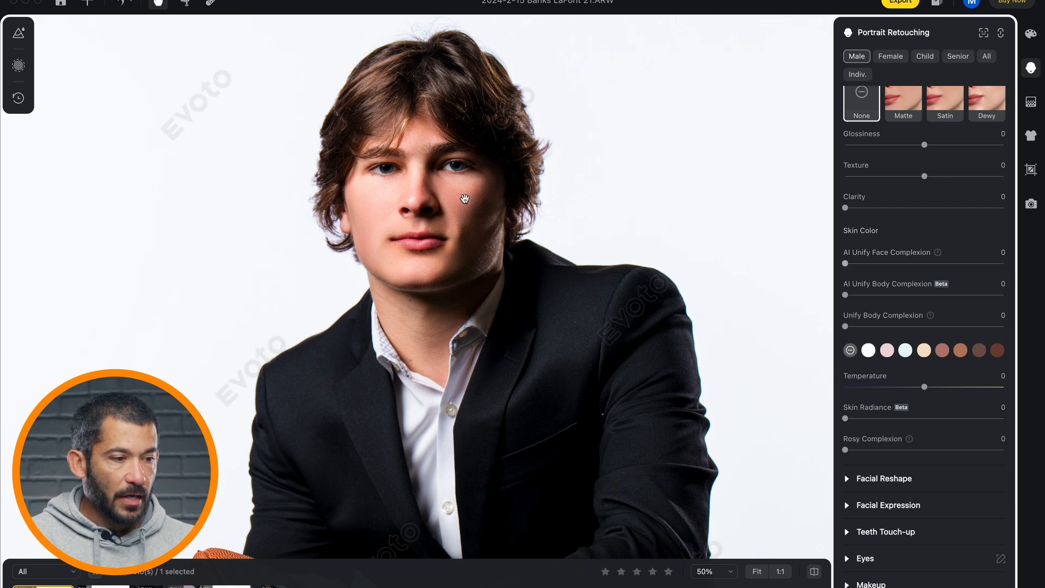
{"action": "left_click_drag", "start_coordinate": [845, 263], "coordinate": [918, 264]}
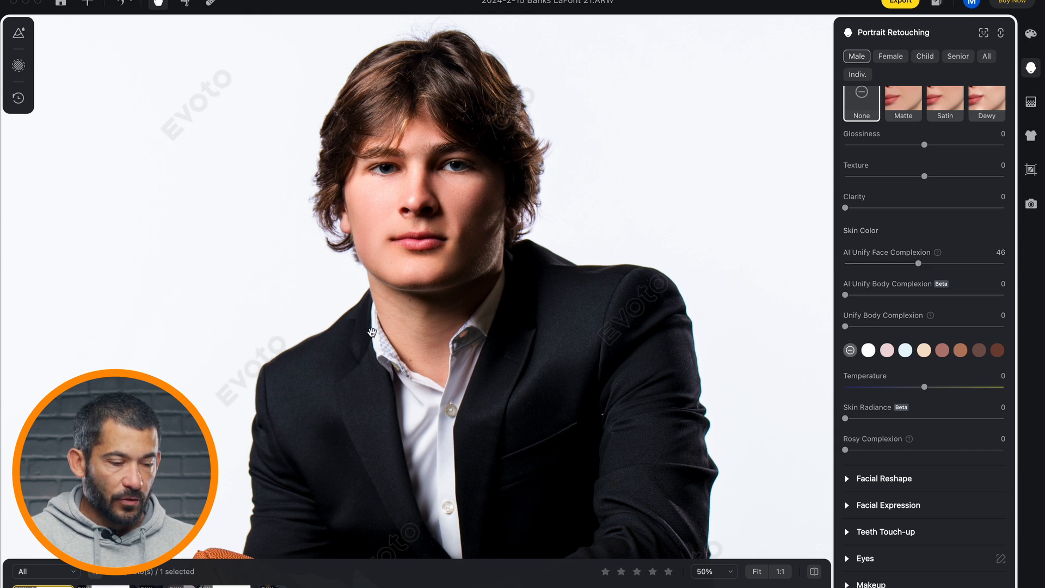
- Set Remove Stray Hairs to 100 and inspect the outline of the hair on top of the head
{"action": "left_click_drag", "start_coordinate": [665, 423], "coordinate": [642, 408]}
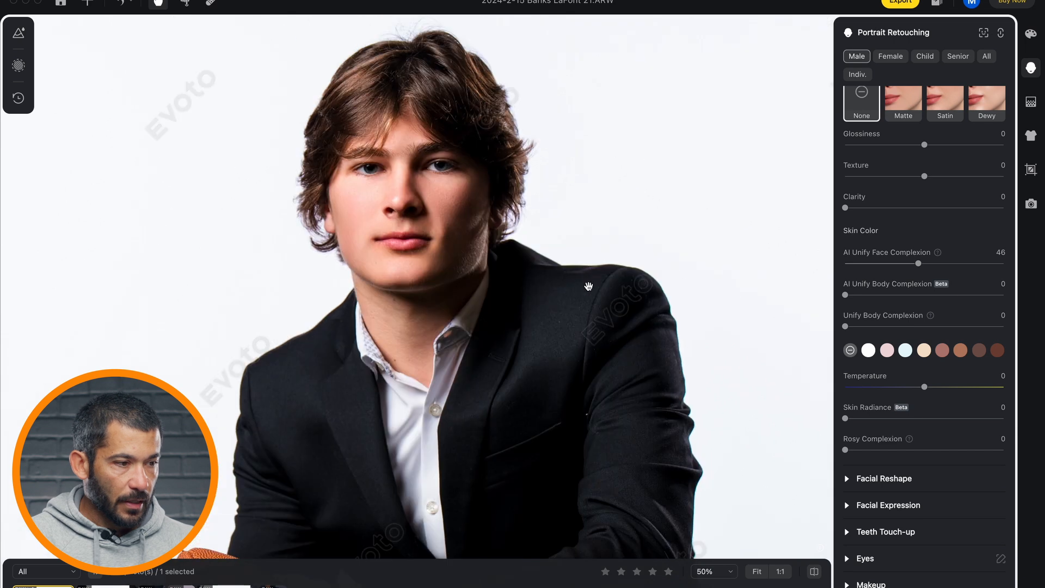
{"action": "scroll", "coordinate": [845, 410], "scroll_direction": "down", "scroll_amount": 5}
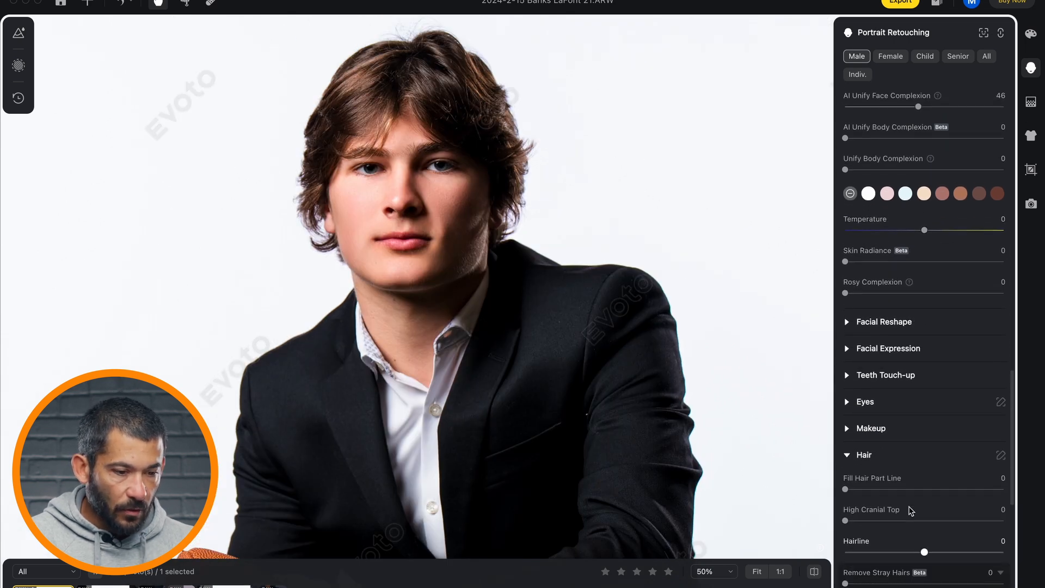
{"action": "scroll", "coordinate": [920, 490], "scroll_direction": "down", "scroll_amount": 2}
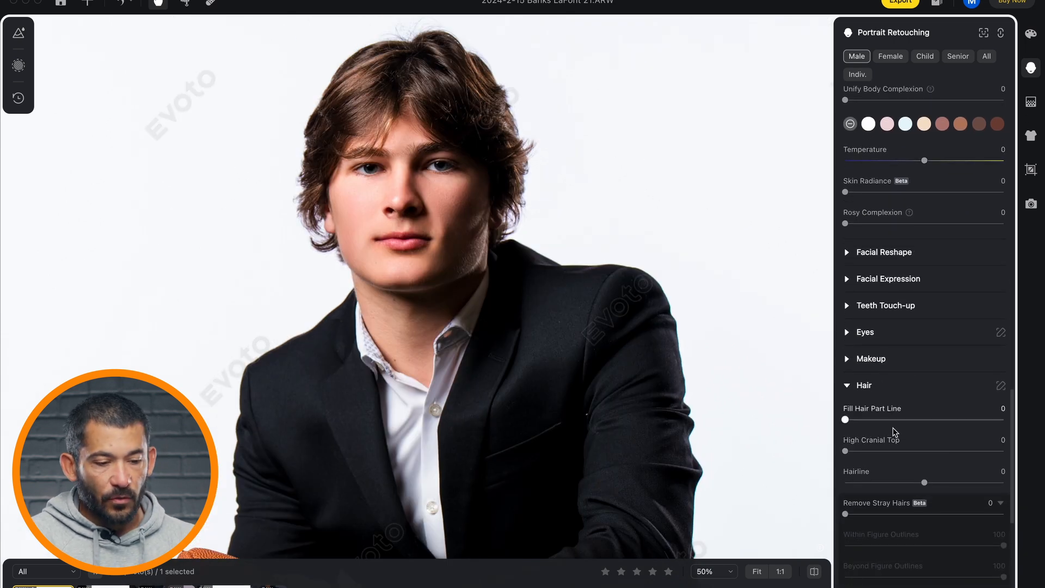
{"action": "left_click_drag", "start_coordinate": [602, 260], "coordinate": [620, 311]}
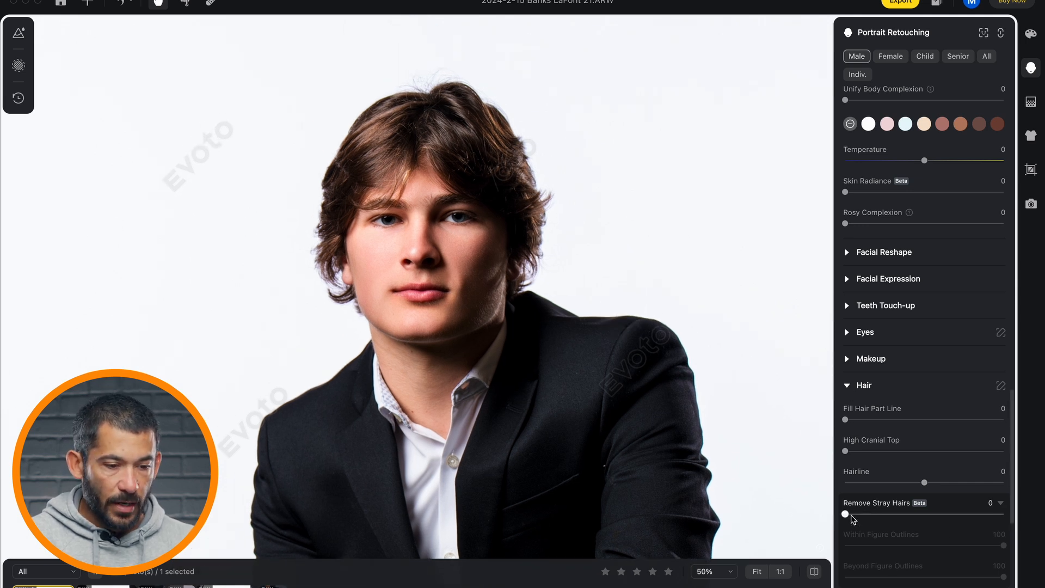
{"action": "left_click_drag", "start_coordinate": [845, 515], "coordinate": [1003, 515]}
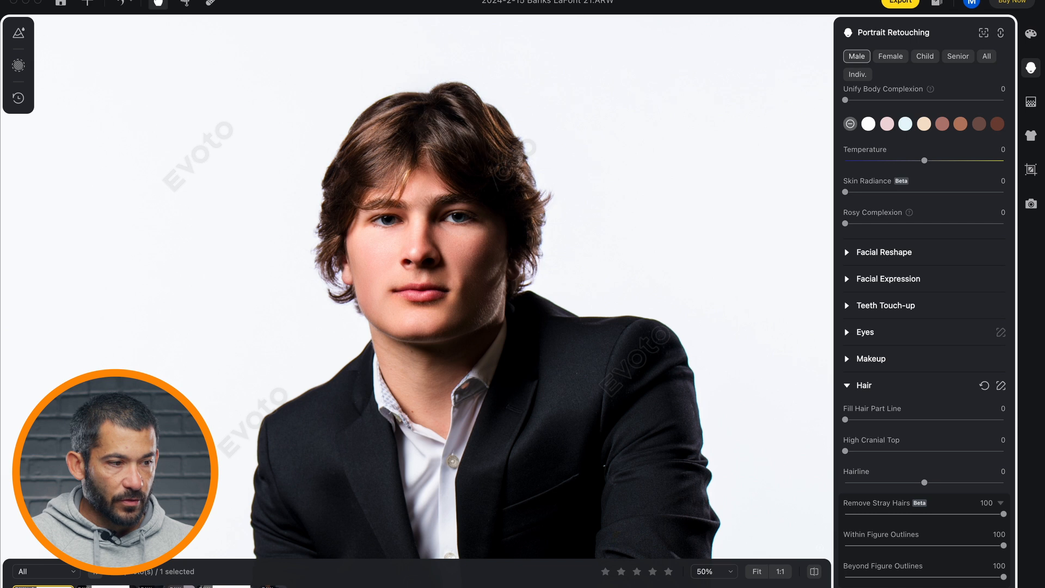
{"action": "left_click_drag", "start_coordinate": [433, 86], "coordinate": [460, 135]}
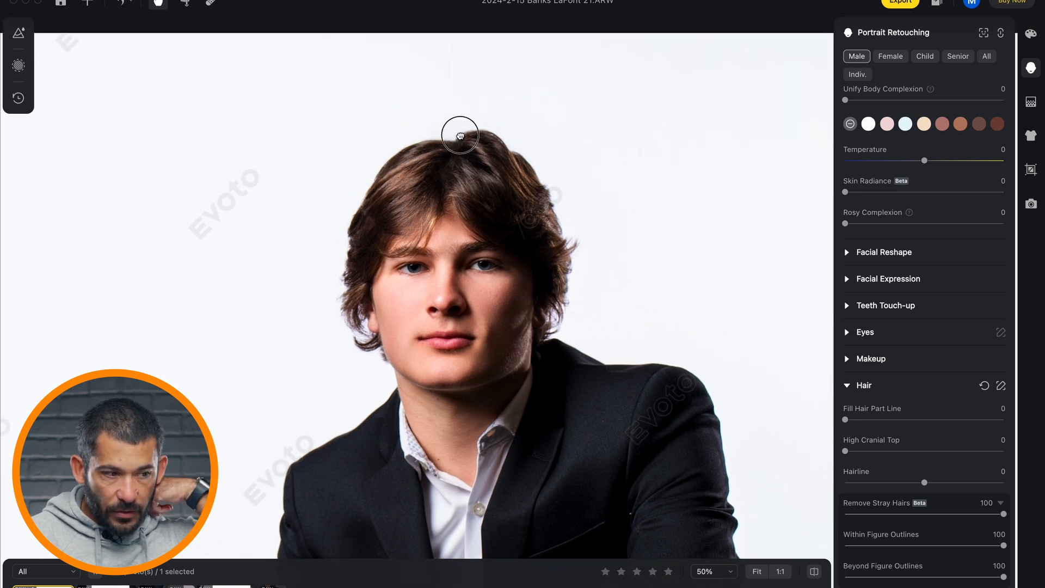
{"action": "scroll", "coordinate": [461, 134], "scroll_direction": "up", "scroll_amount": 2}
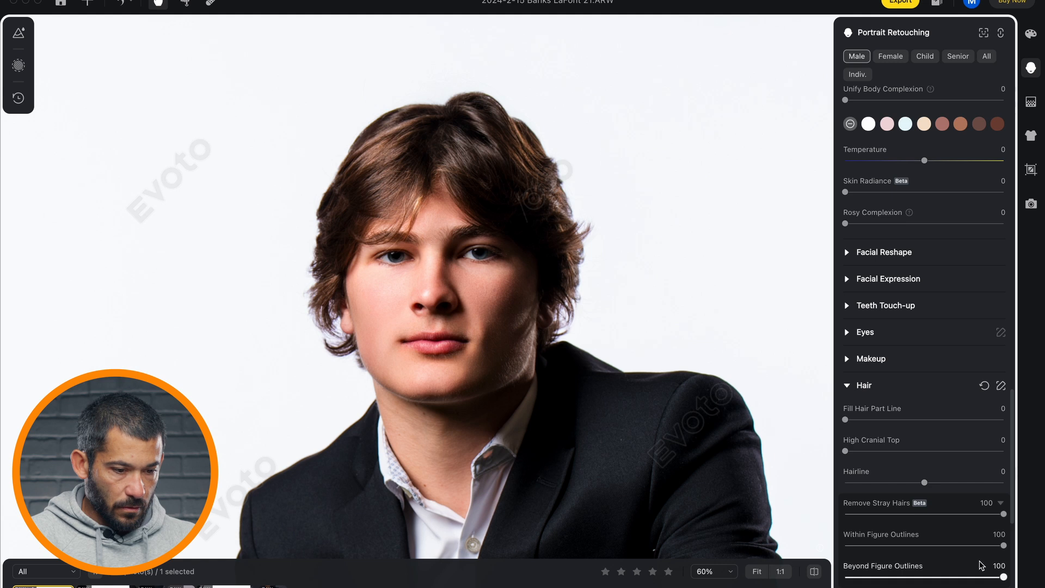
- Reduce Remove Stray Hairs to 90 and fit the whole portrait in the view
{"action": "mouse_move", "coordinate": [1003, 513]}
{"action": "left_mouse_down"}
{"action": "mouse_move", "coordinate": [793, 522]}
{"action": "mouse_move", "coordinate": [988, 517]}
{"action": "left_mouse_up"}
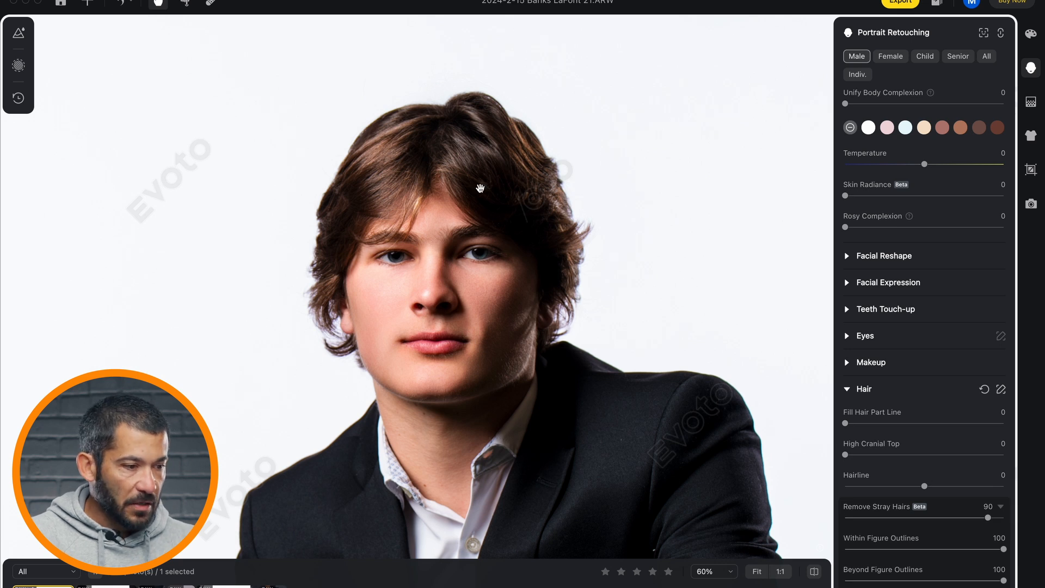
{"action": "scroll", "coordinate": [479, 284], "scroll_direction": "down", "scroll_amount": 5}
{"action": "left_click_drag", "start_coordinate": [568, 440], "coordinate": [580, 352]}
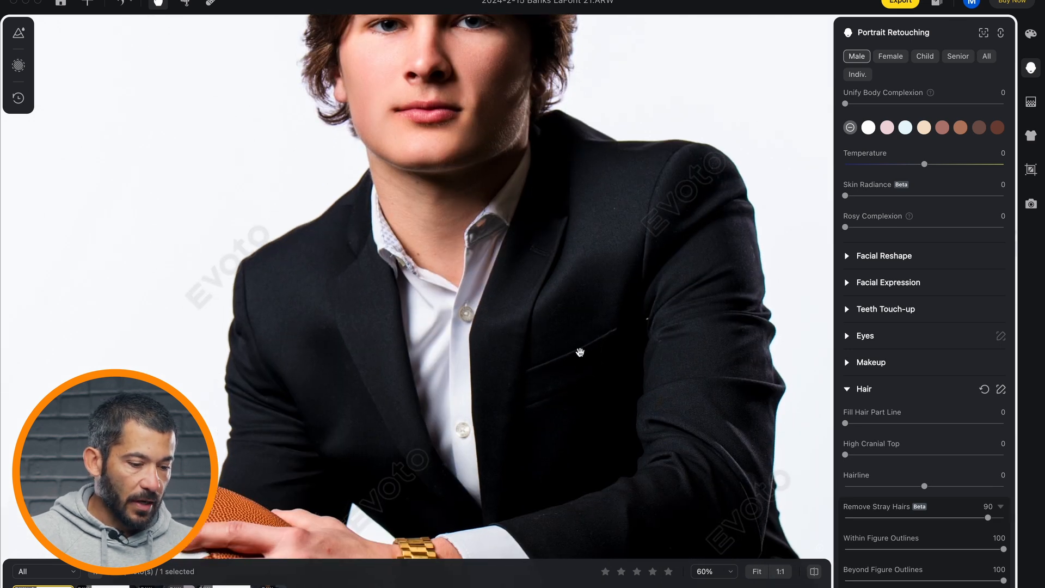
{"action": "scroll", "coordinate": [580, 352], "scroll_direction": "down", "scroll_amount": 5}
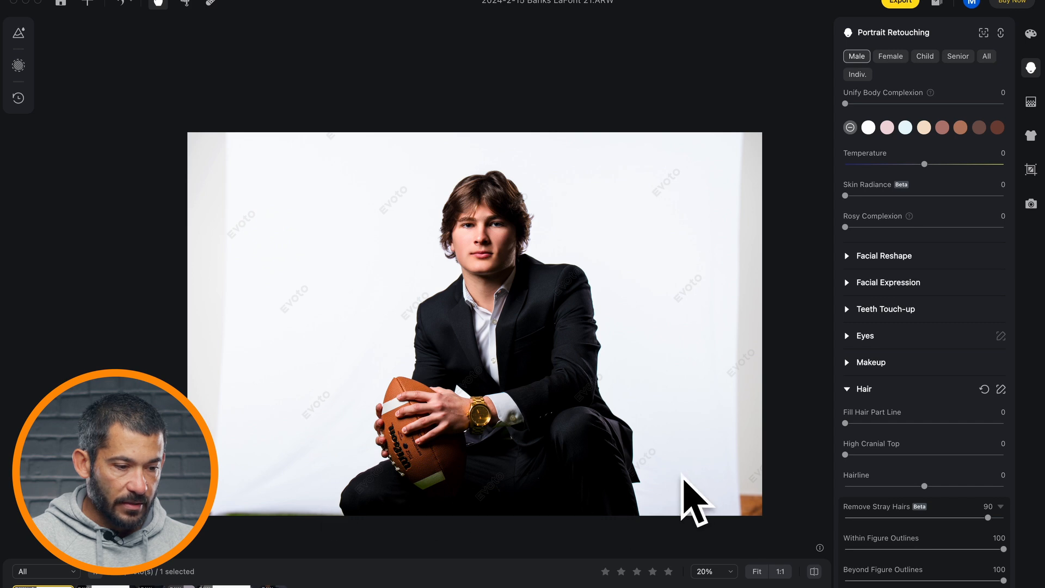
{"action": "left_click", "coordinate": [757, 571]}
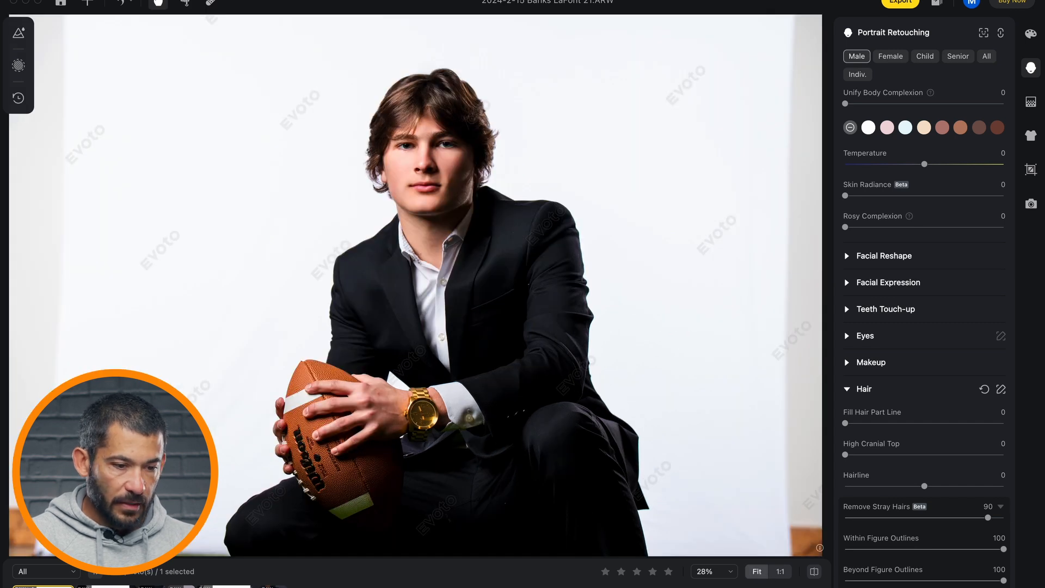
- Enable Distractions Removal for the backdrop and set its mode to Distractions
{"action": "left_click", "coordinate": [1030, 102]}
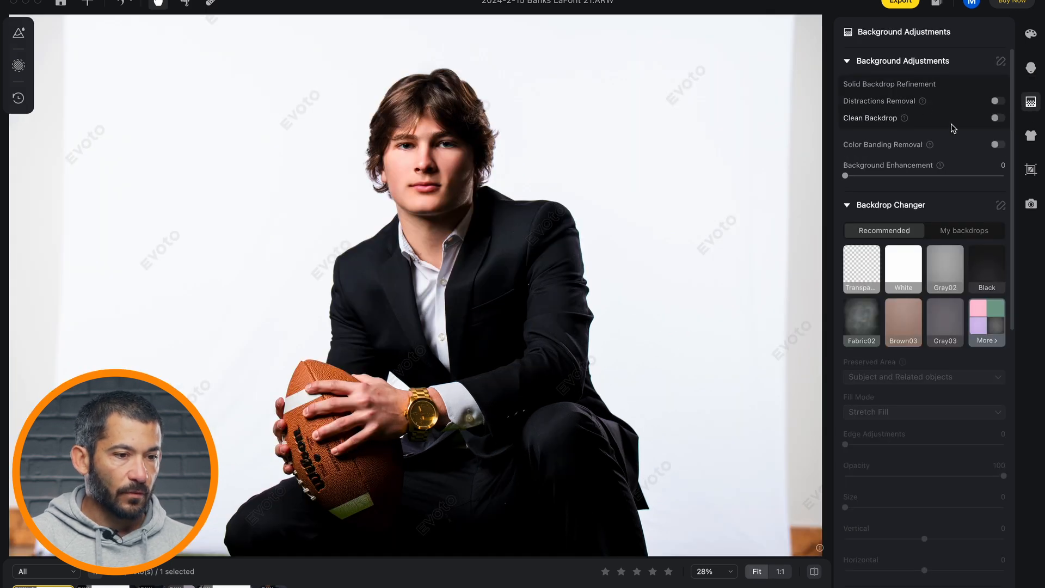
{"action": "left_click", "coordinate": [997, 101]}
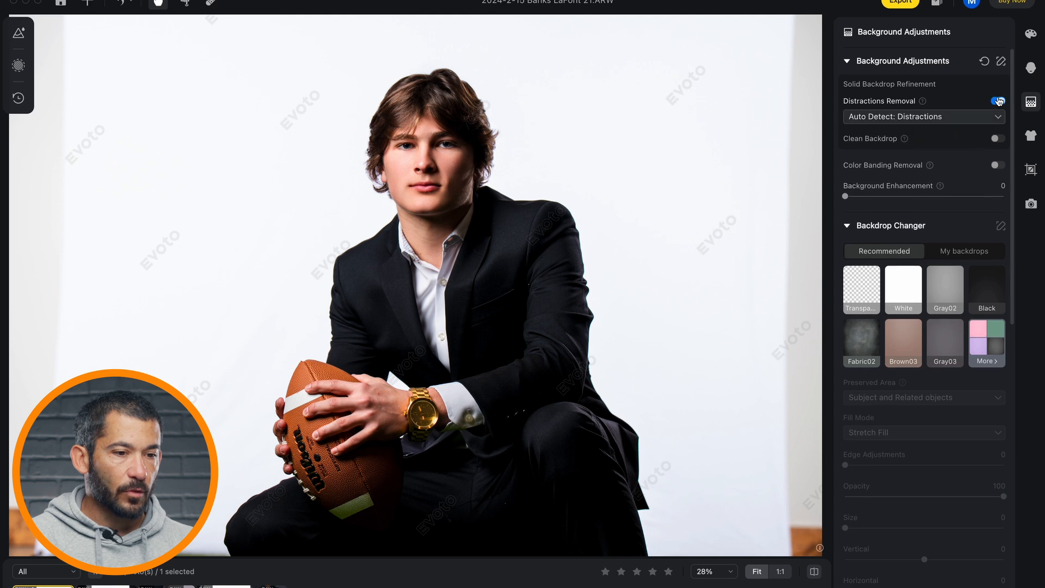
{"action": "left_click", "coordinate": [920, 117]}
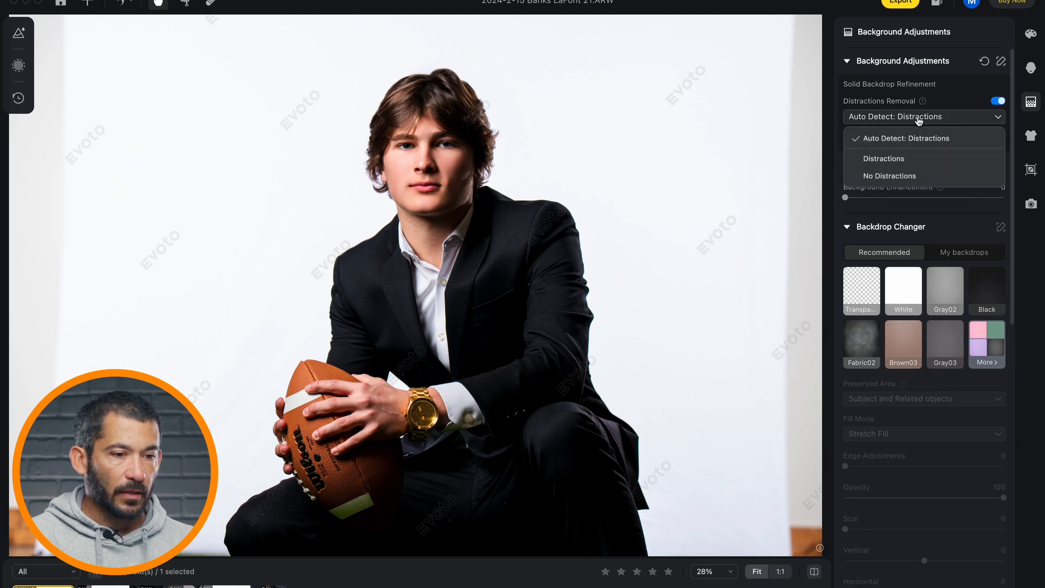
{"action": "left_click", "coordinate": [905, 160]}
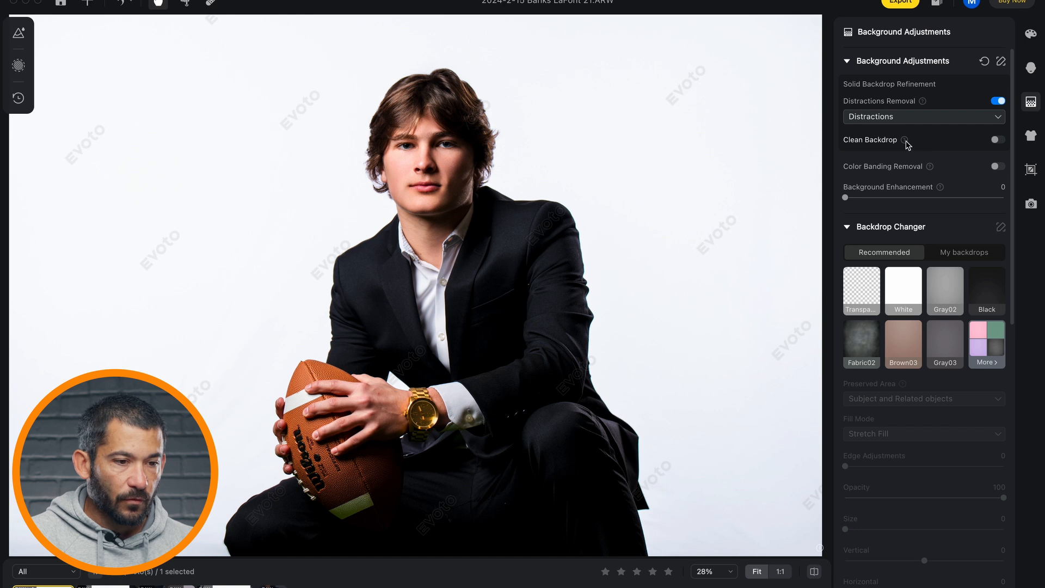
- Enable Clean Backdrop for the portrait and set its mode to Solid Backdrop
{"action": "mouse_move", "coordinate": [906, 141]}
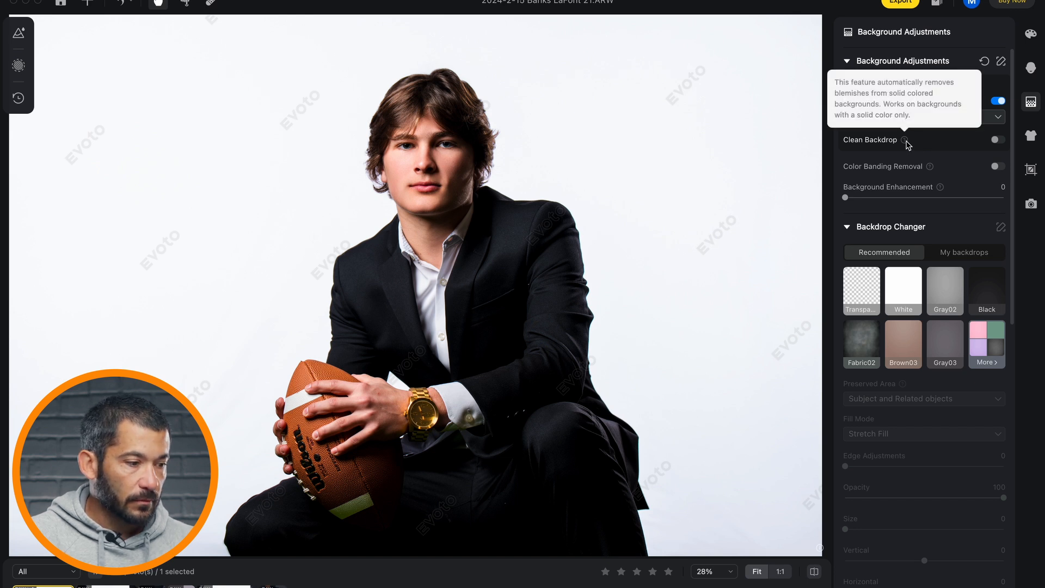
{"action": "left_click", "coordinate": [996, 140]}
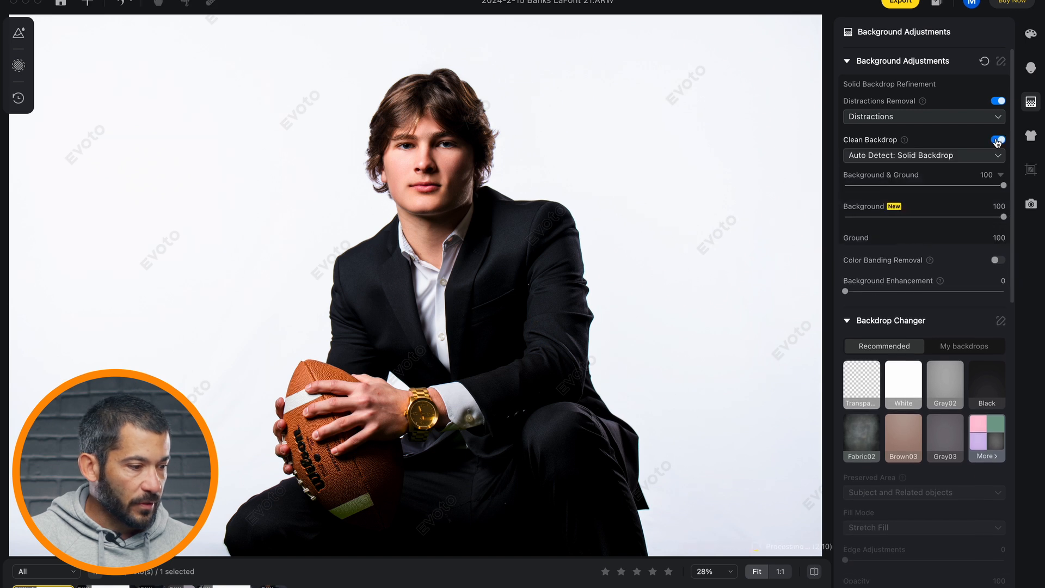
{"action": "left_click", "coordinate": [917, 157]}
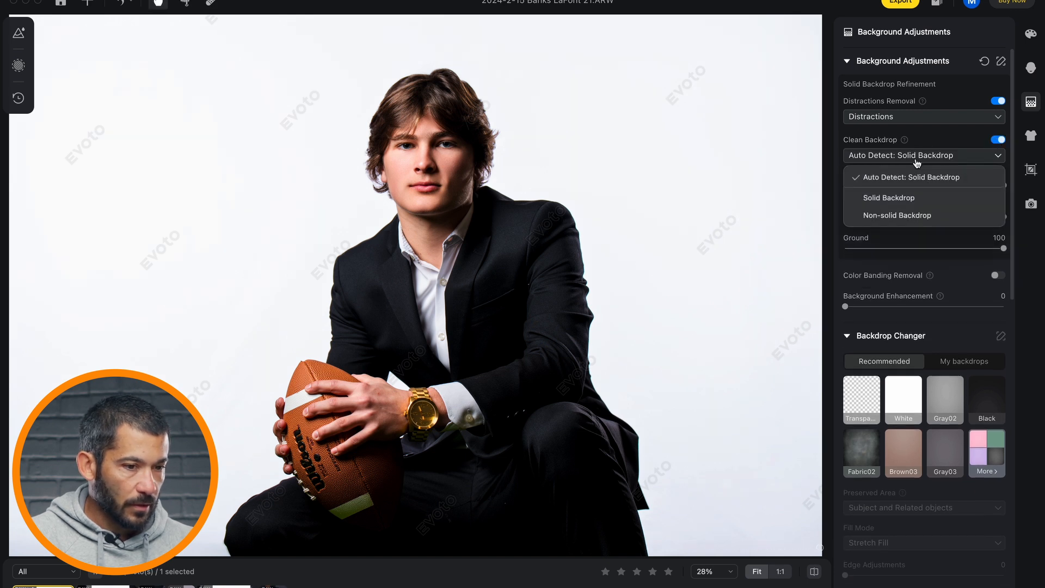
{"action": "left_click", "coordinate": [893, 199]}
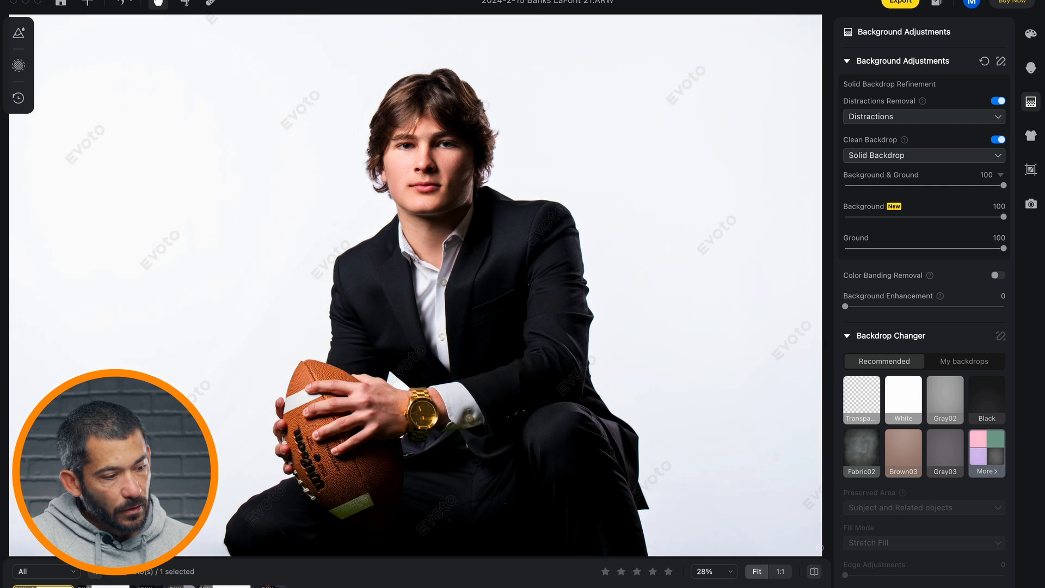
- Try the Auto Detect and Non-solid Backdrop modes of Clean Backdrop, then return it to Solid Backdrop
{"action": "left_click", "coordinate": [909, 158]}
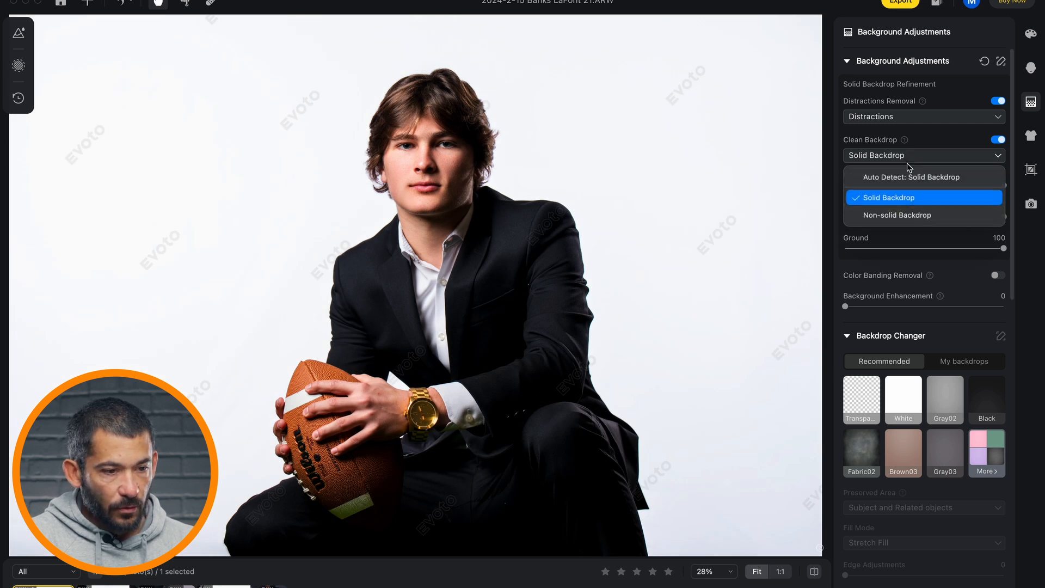
{"action": "left_click", "coordinate": [906, 178]}
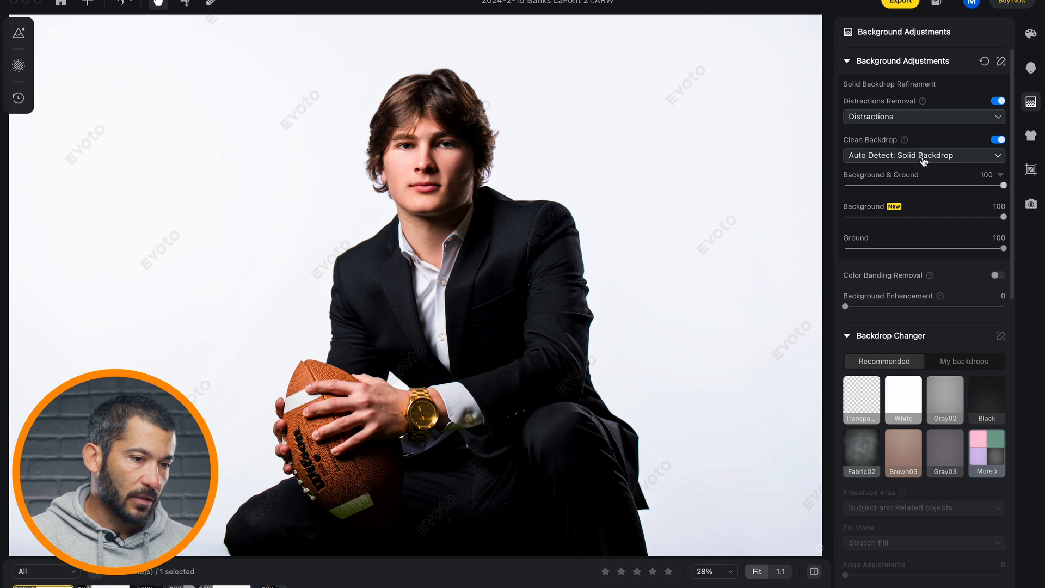
{"action": "left_click", "coordinate": [915, 156]}
{"action": "left_click", "coordinate": [912, 212]}
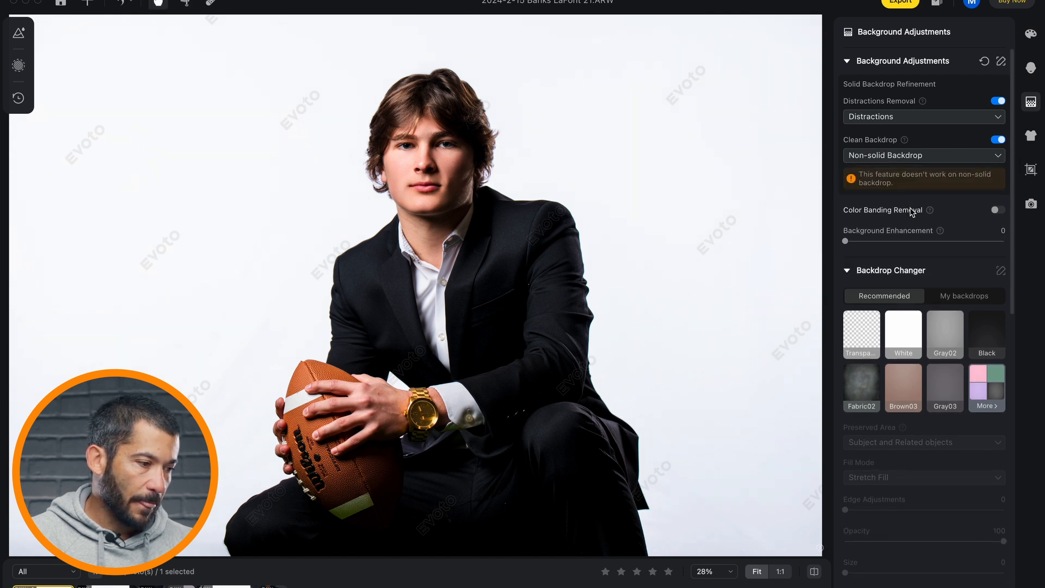
{"action": "left_click", "coordinate": [923, 156]}
{"action": "left_click", "coordinate": [918, 196]}
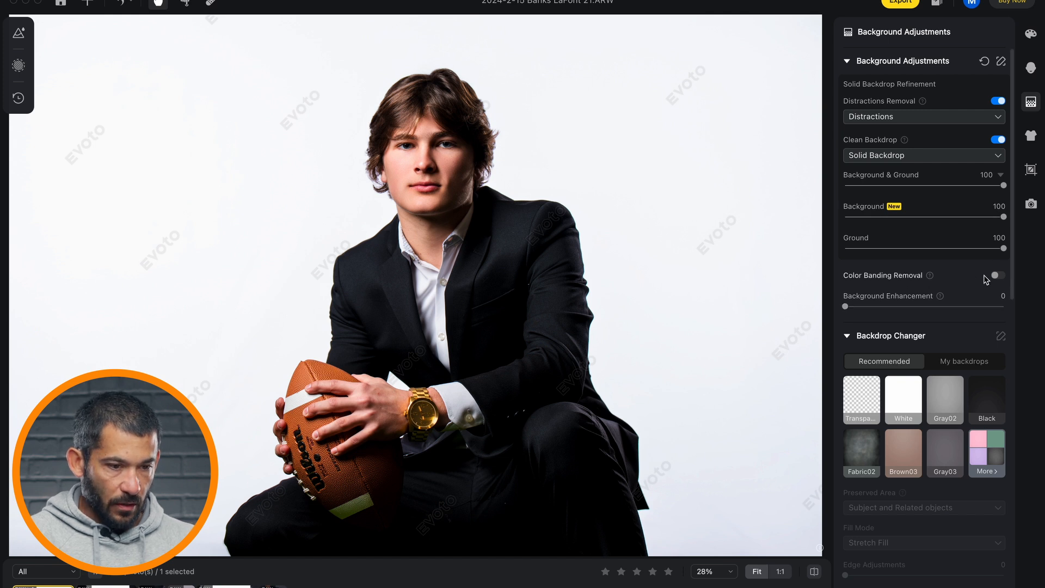
- Enable Color Banding Removal with automatic detection and replace the portrait's backdrop with the White preset
{"action": "left_click", "coordinate": [997, 277]}
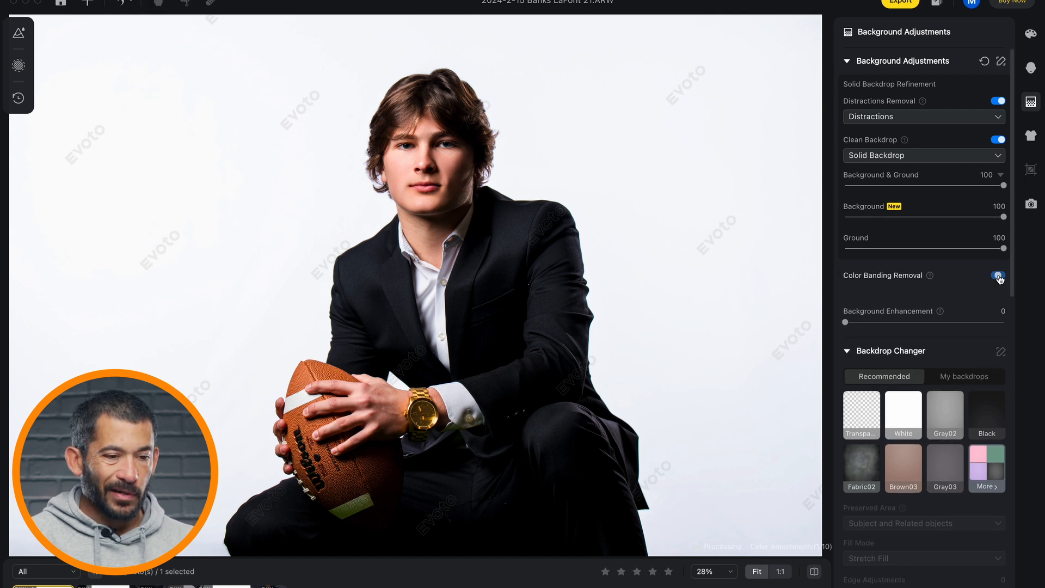
{"action": "left_click_drag", "start_coordinate": [848, 337], "coordinate": [811, 335]}
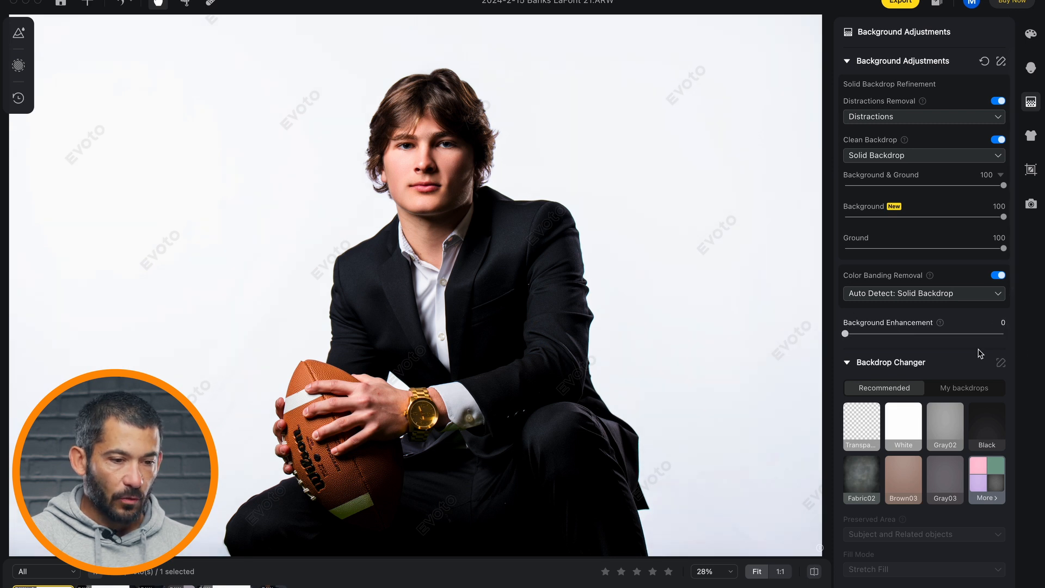
{"action": "left_click", "coordinate": [907, 433]}
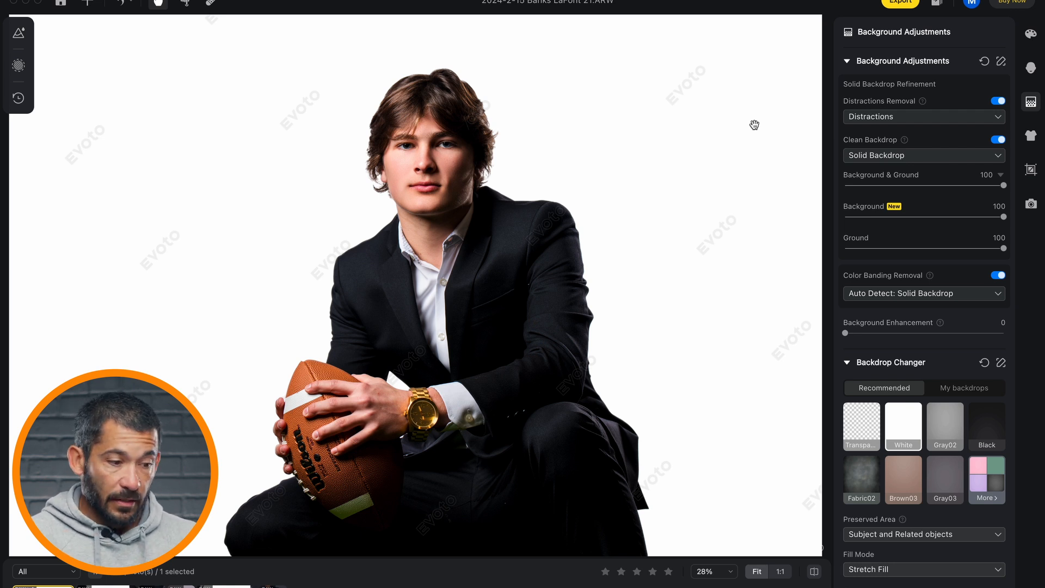
{"action": "left_click", "coordinate": [610, 85]}
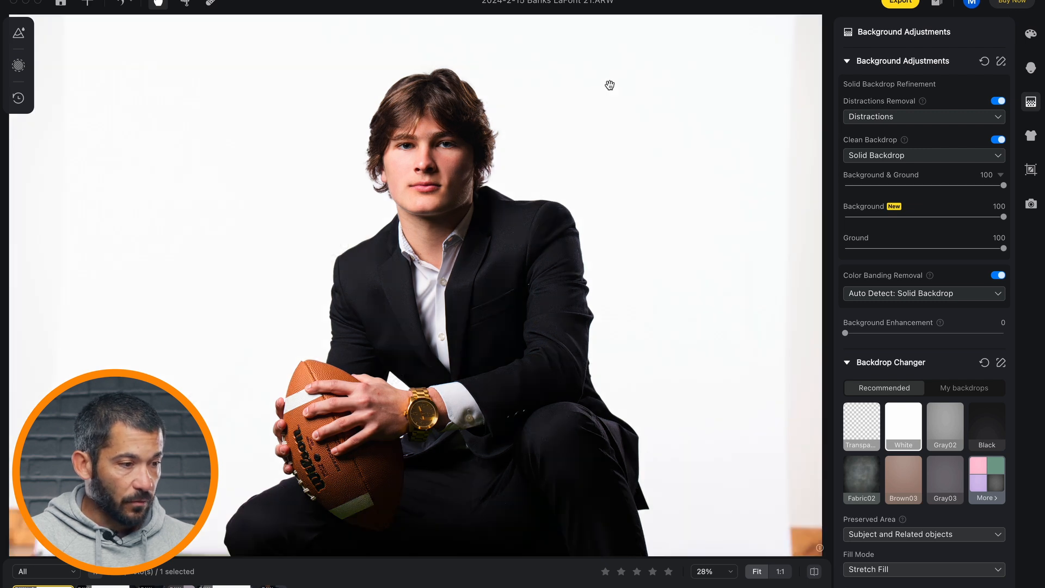
{"action": "left_click", "coordinate": [609, 85]}
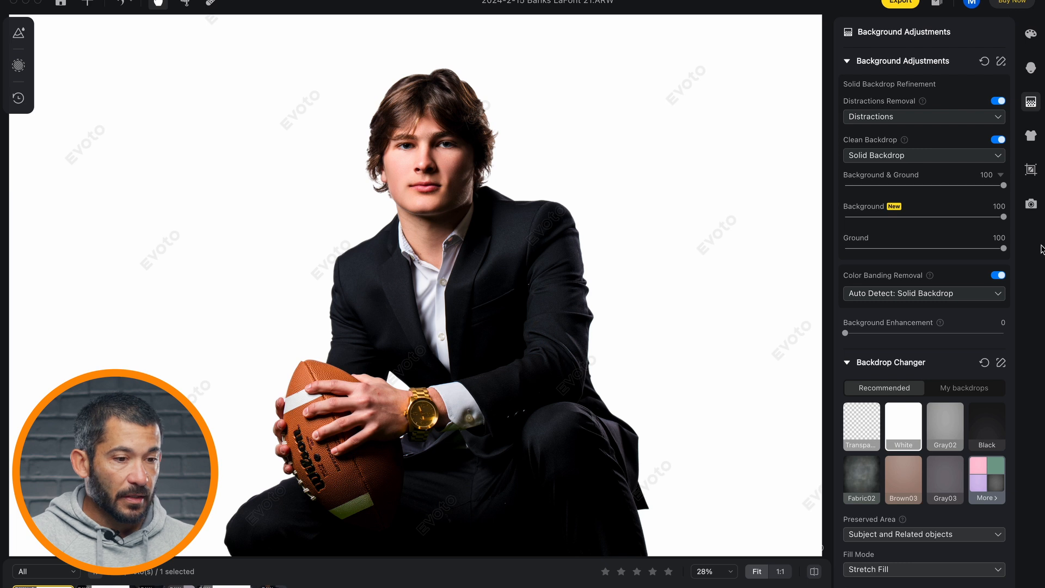
- Try Neck Wrinkle at 100 in the blemish removal settings, then set it to 51
{"action": "left_click", "coordinate": [1032, 70]}
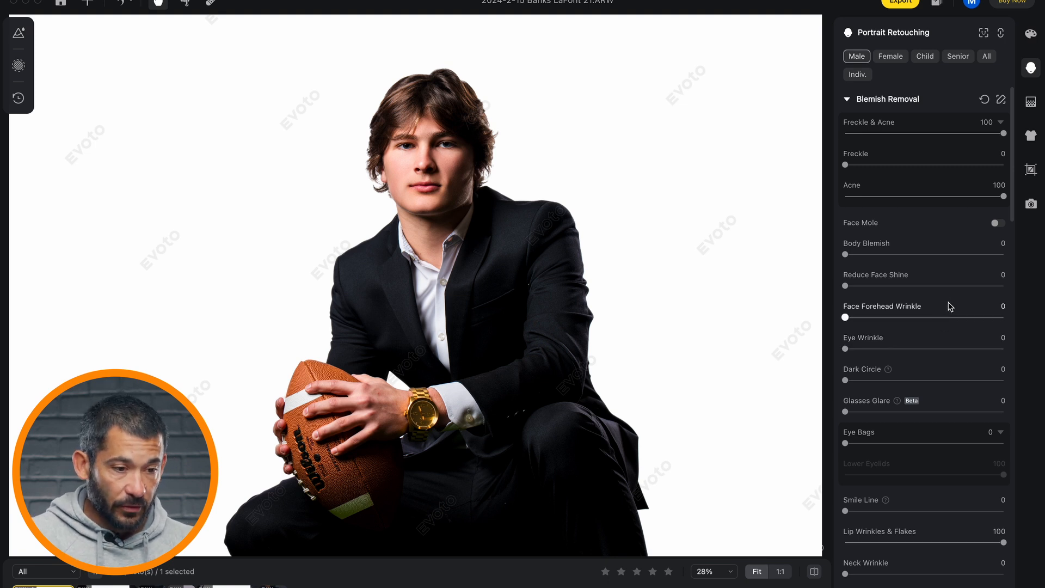
{"action": "scroll", "coordinate": [937, 390], "scroll_direction": "down", "scroll_amount": 2}
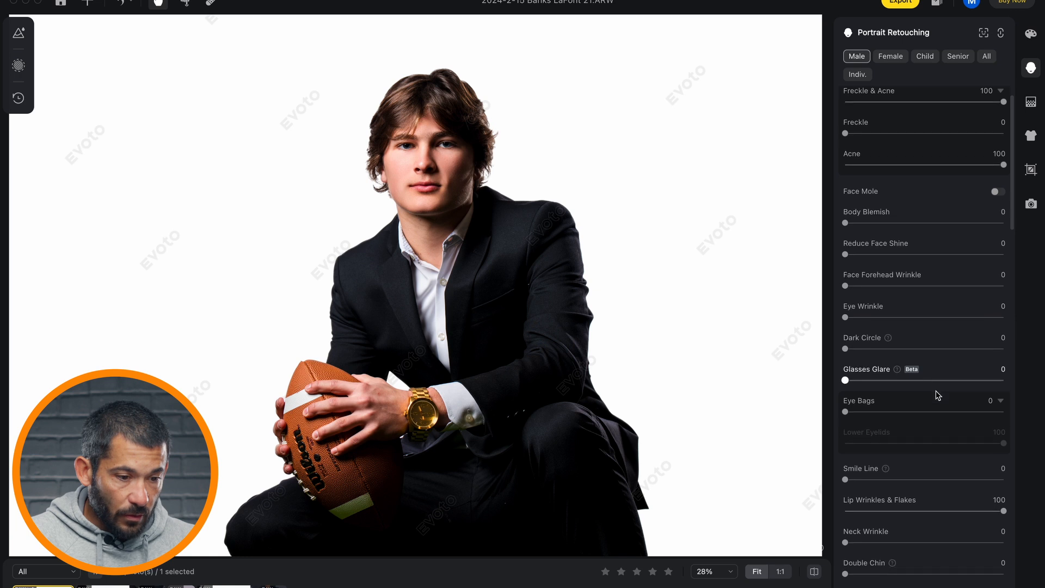
{"action": "scroll", "coordinate": [938, 414], "scroll_direction": "down", "scroll_amount": 2}
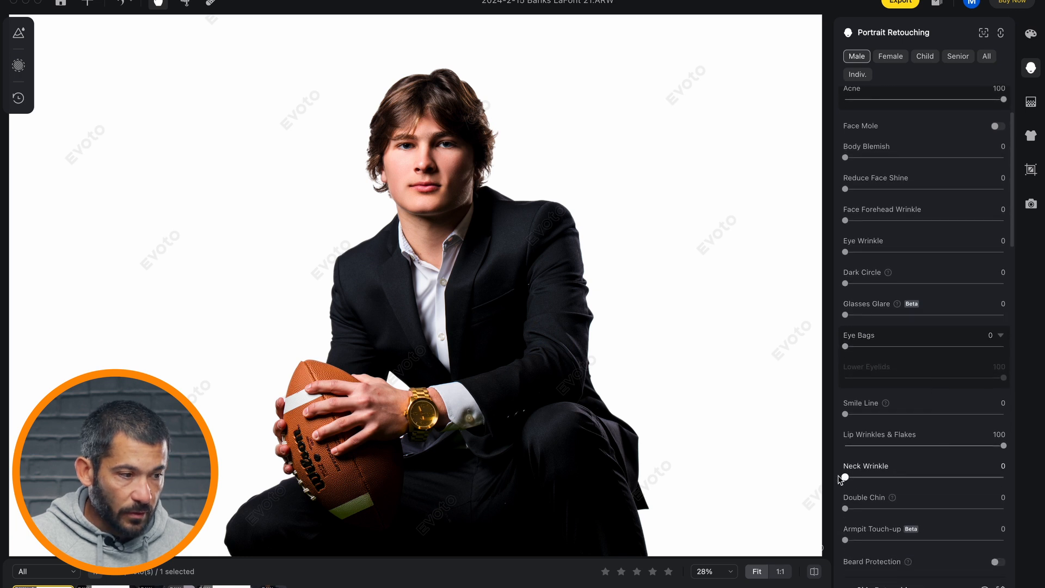
{"action": "left_click_drag", "start_coordinate": [846, 477], "coordinate": [1034, 477]}
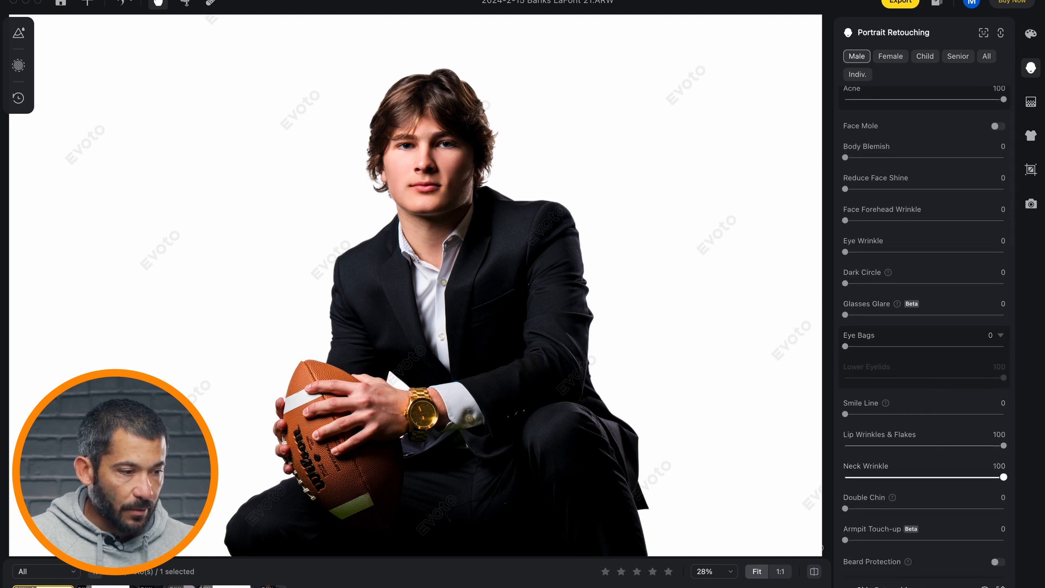
{"action": "left_click", "coordinate": [926, 478]}
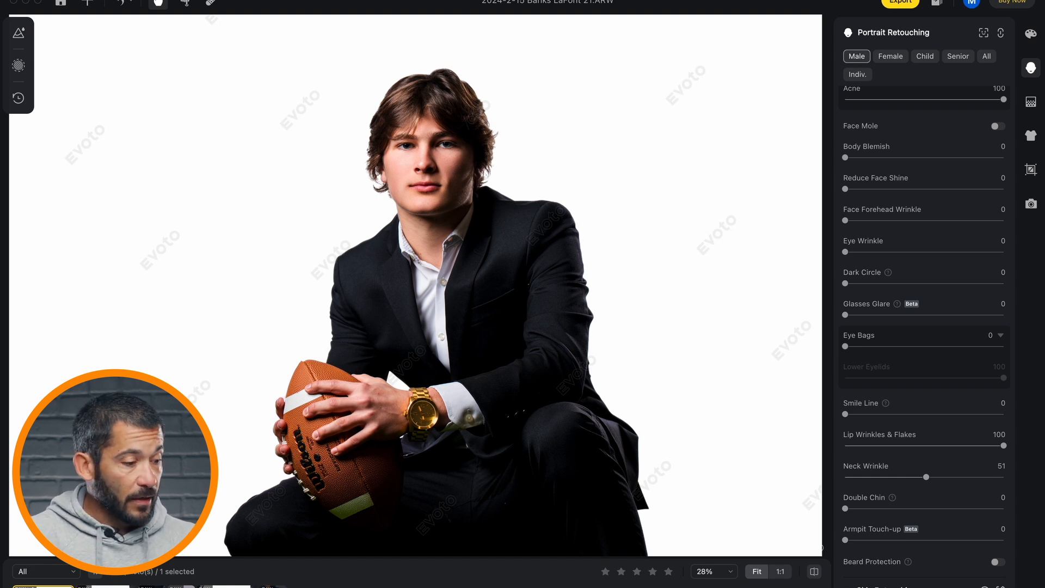
- Apply the Warm & Cozy AI color look to the next photo, the six dancers in red hats, and compare with the original
{"action": "key", "text": "Right"}
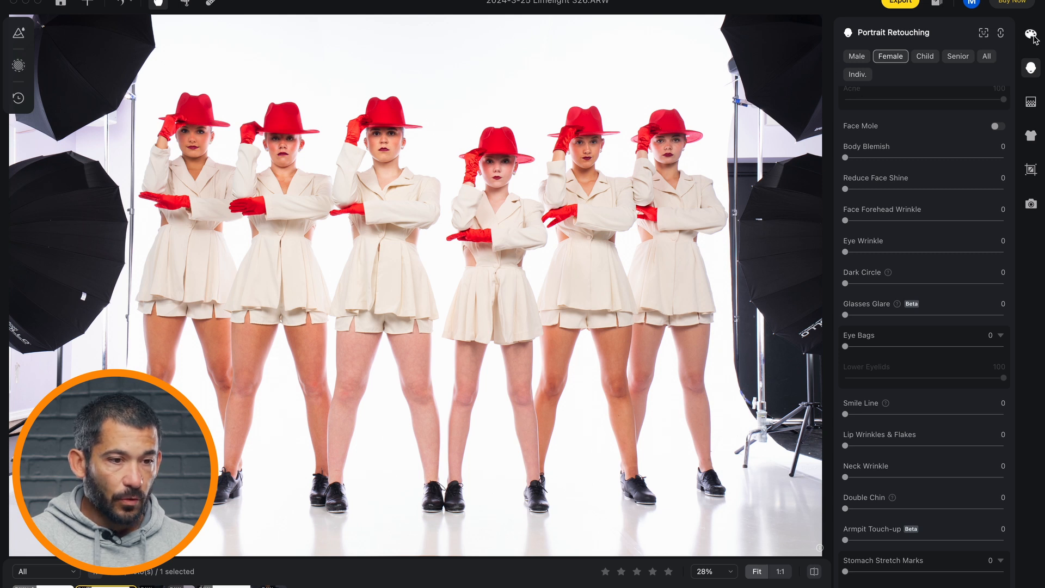
{"action": "left_click", "coordinate": [1030, 34]}
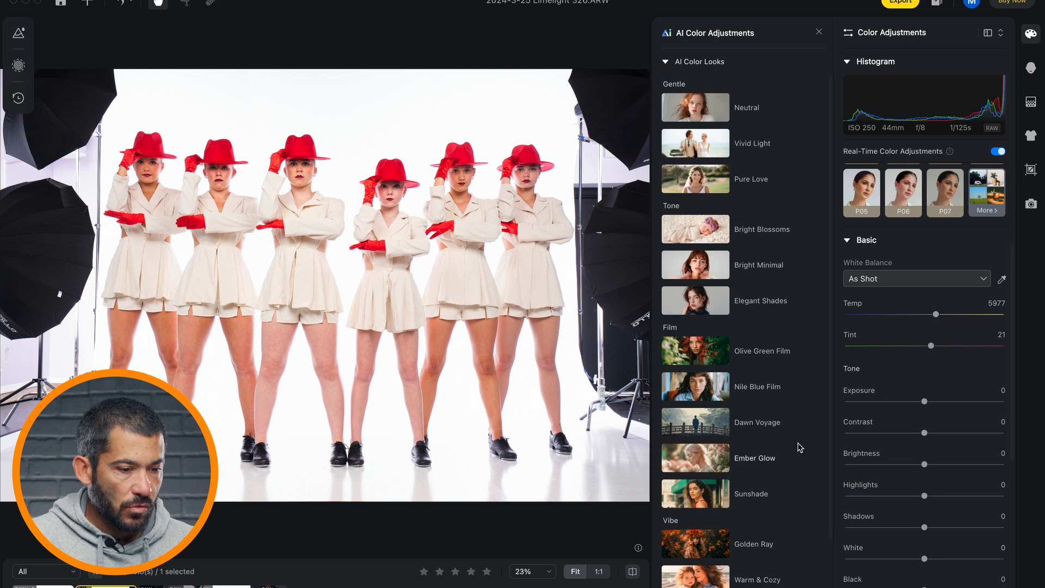
{"action": "left_click", "coordinate": [766, 576]}
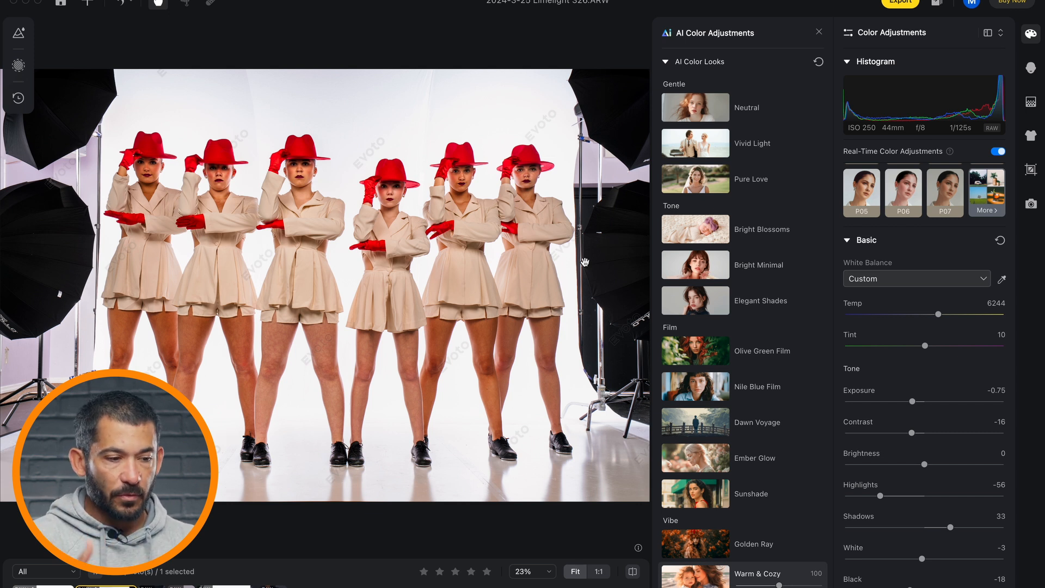
{"action": "key", "text": "backslash"}
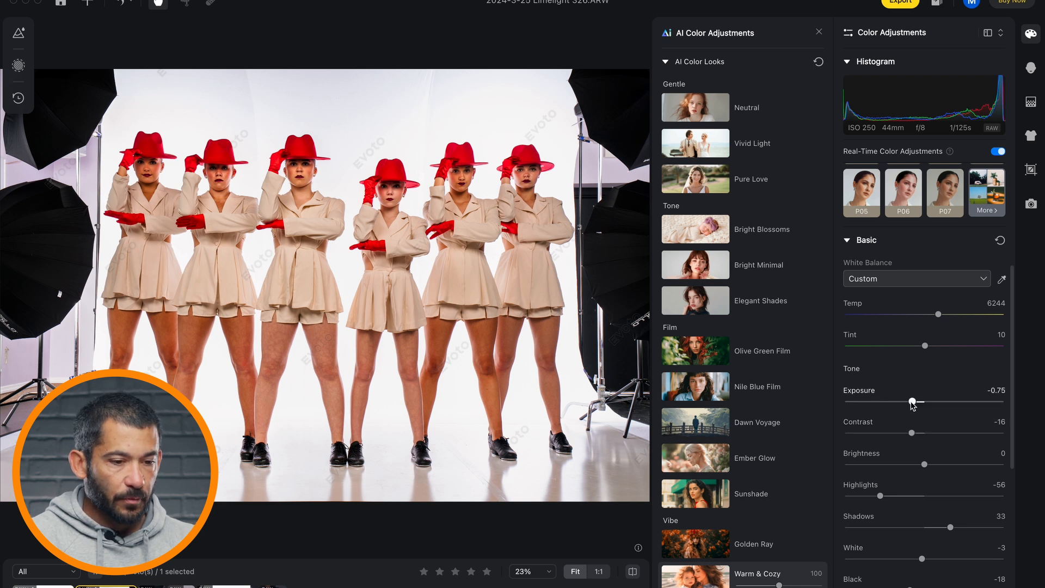
- Reset Exposure and Black to 0 in the dancers photo's basic tone settings
{"action": "double_click", "coordinate": [913, 401]}
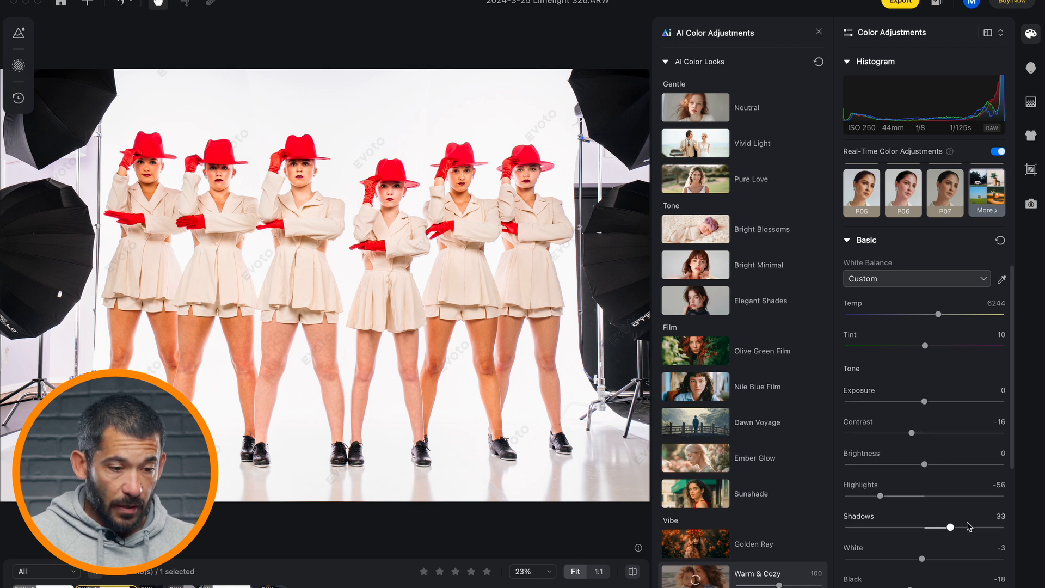
{"action": "scroll", "coordinate": [966, 527], "scroll_direction": "down", "scroll_amount": 1}
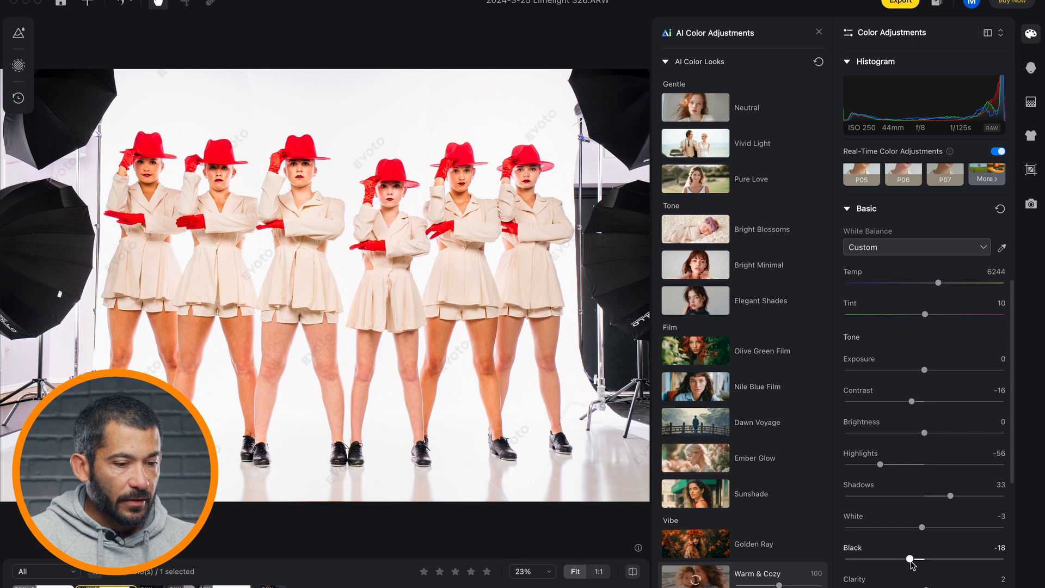
{"action": "double_click", "coordinate": [911, 561]}
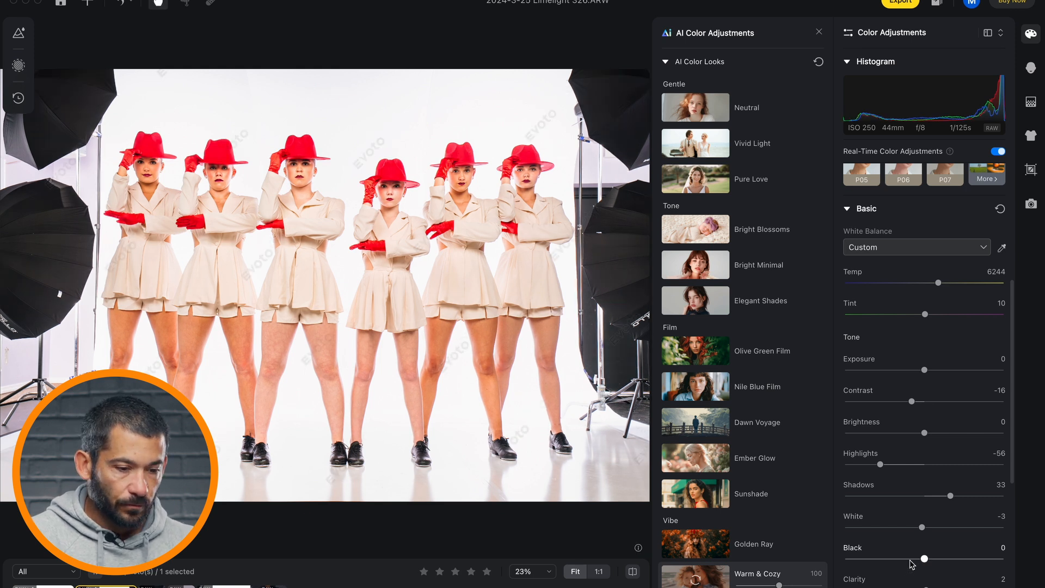
- Try the As Shot white balance on the dancers photo and compare it with the custom setting
{"action": "scroll", "coordinate": [912, 564], "scroll_direction": "down", "scroll_amount": 1}
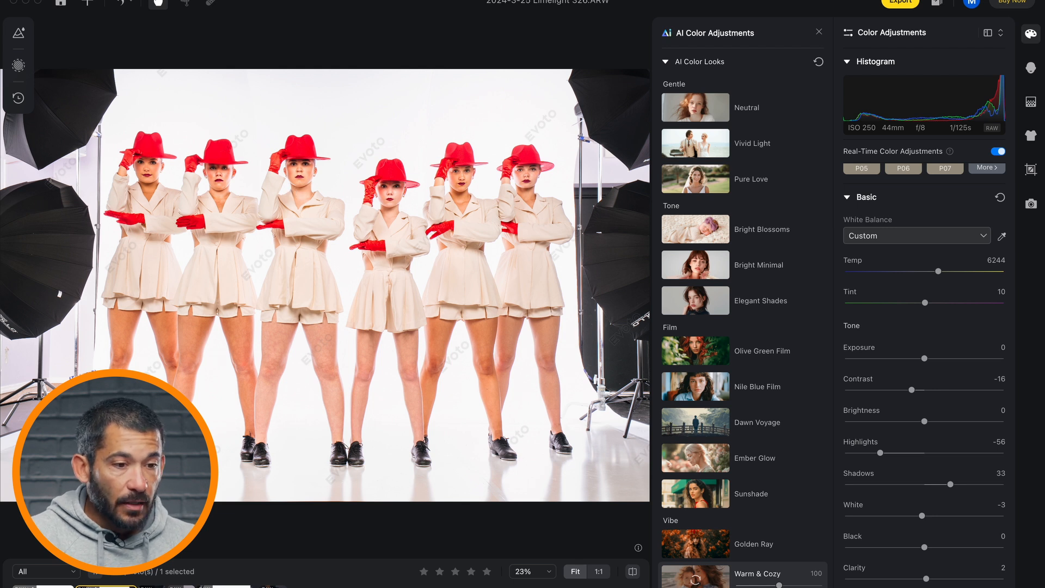
{"action": "left_click", "coordinate": [889, 235]}
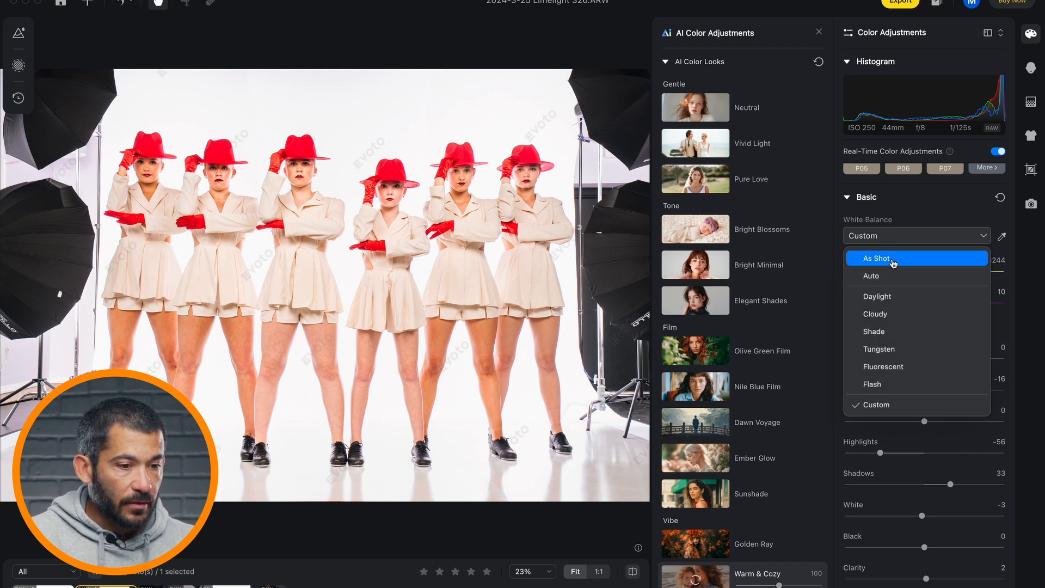
{"action": "left_click", "coordinate": [894, 259]}
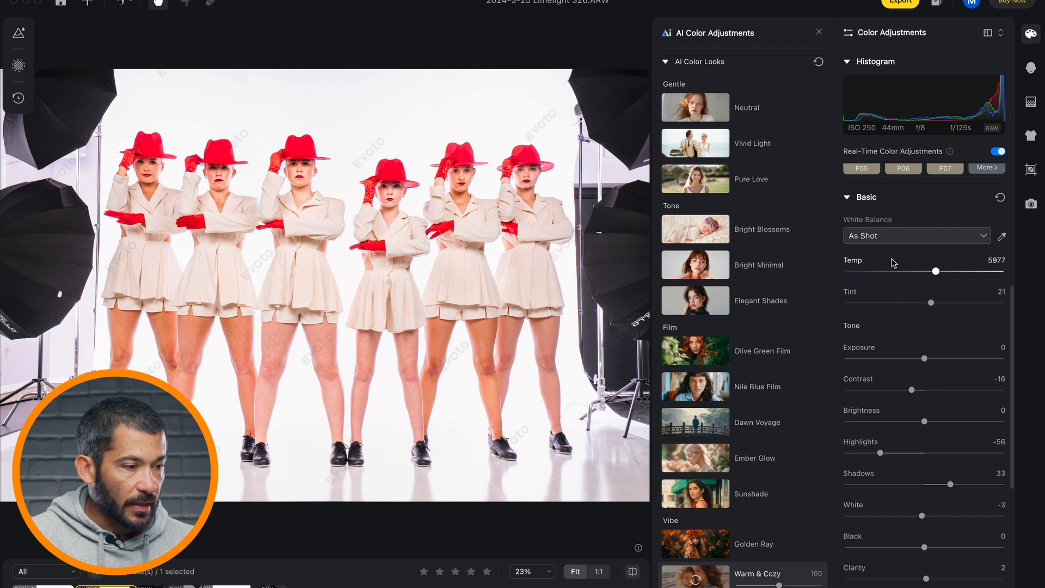
{"action": "key", "text": "super+z"}
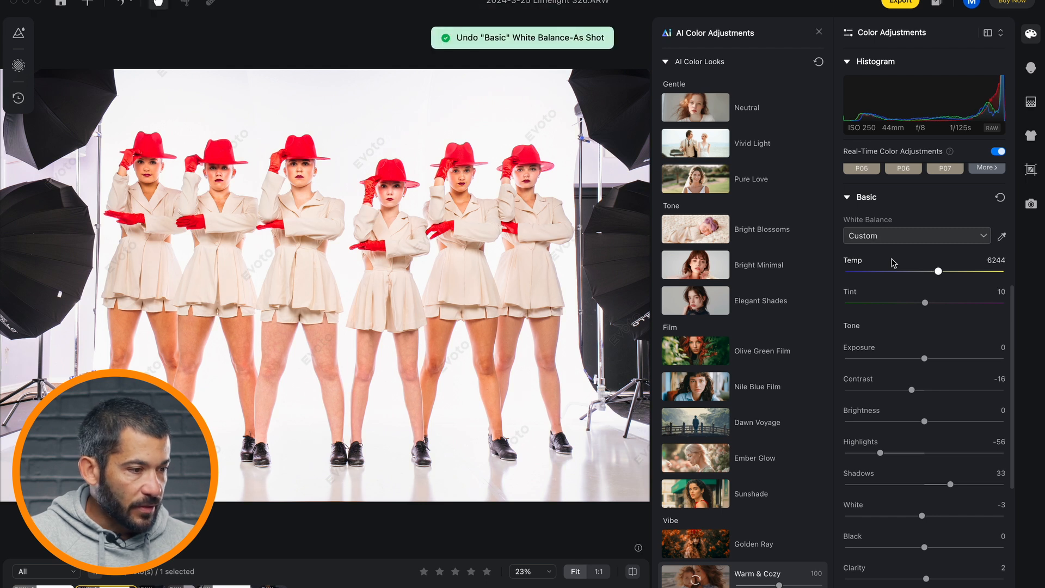
{"action": "key", "text": "super+shift+z"}
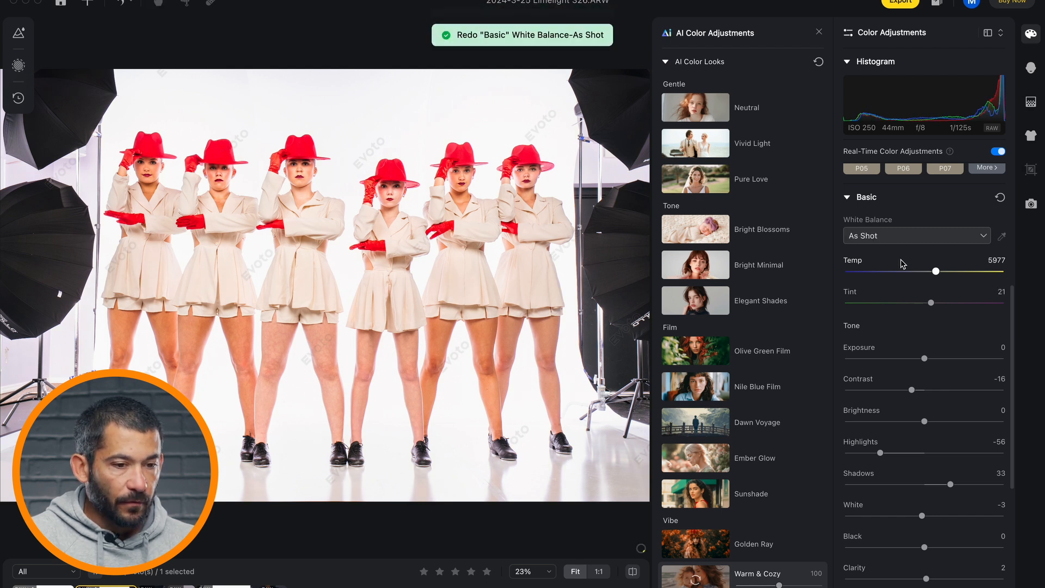
{"action": "key", "text": "super+z"}
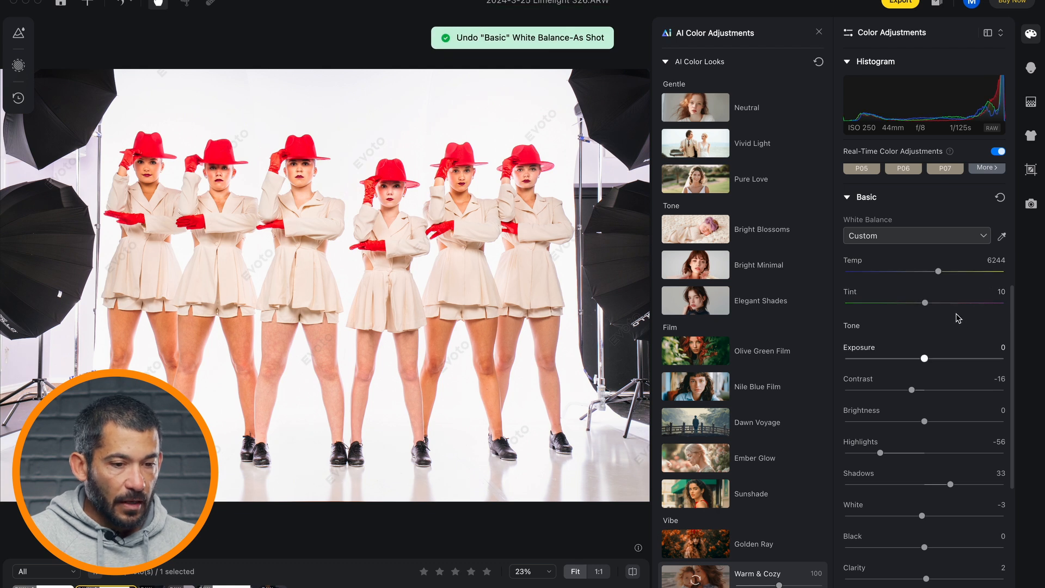
{"action": "key", "text": "super+z"}
{"action": "key", "text": "super+shift+z"}
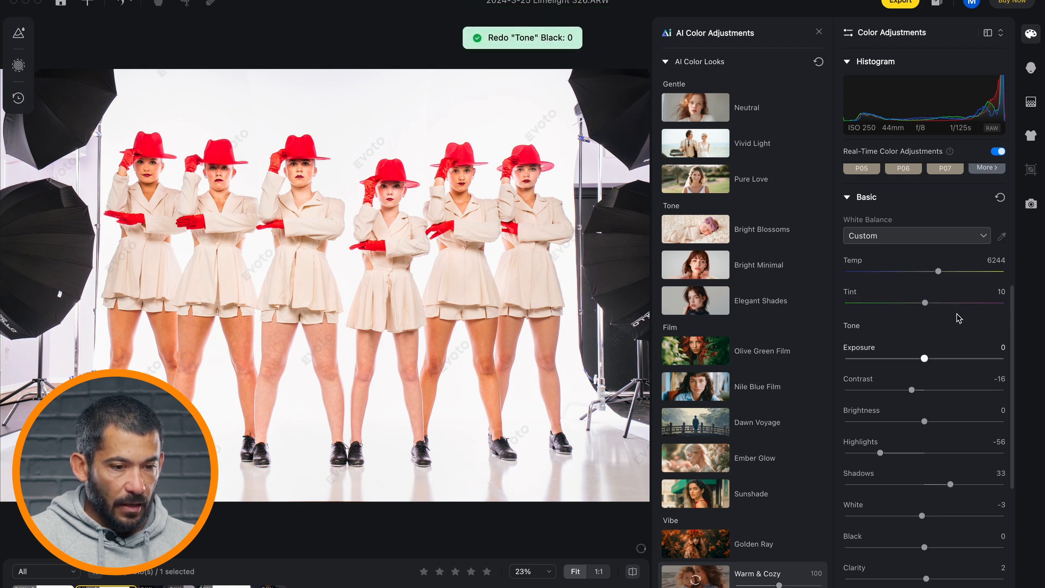
{"action": "key", "text": "super+shift+z"}
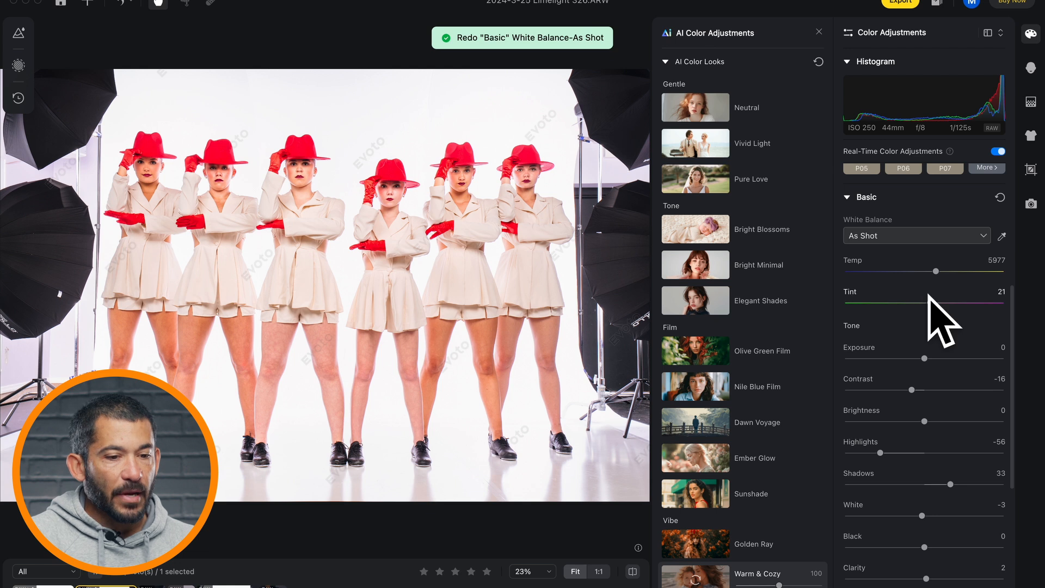
{"action": "key", "text": "super+z"}
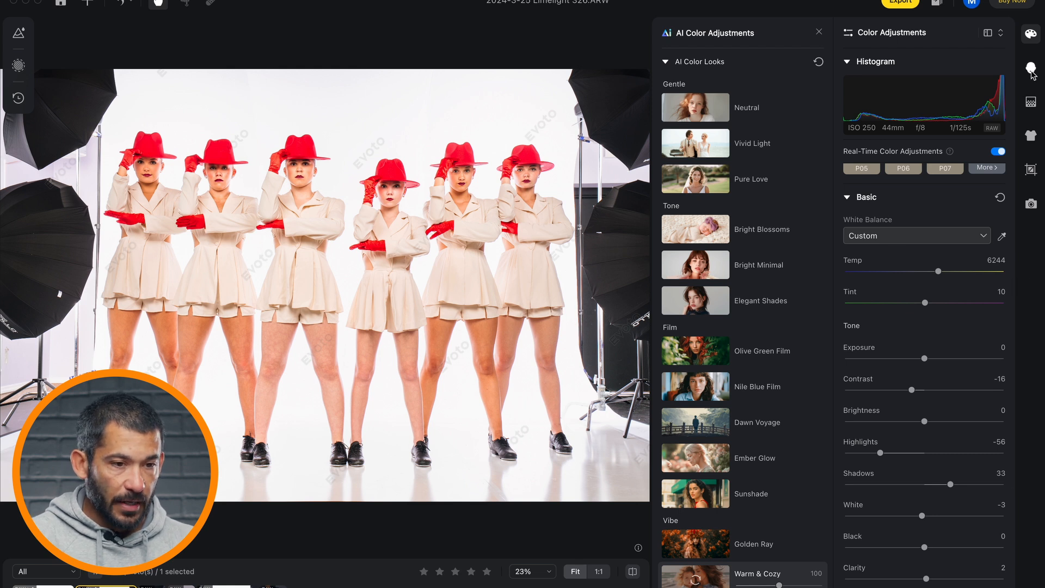
- Set the female portrait blemish removal to Freckle & Acne 100 with Freckle at 0, and Body Blemish to 26
{"action": "left_click", "coordinate": [1032, 67]}
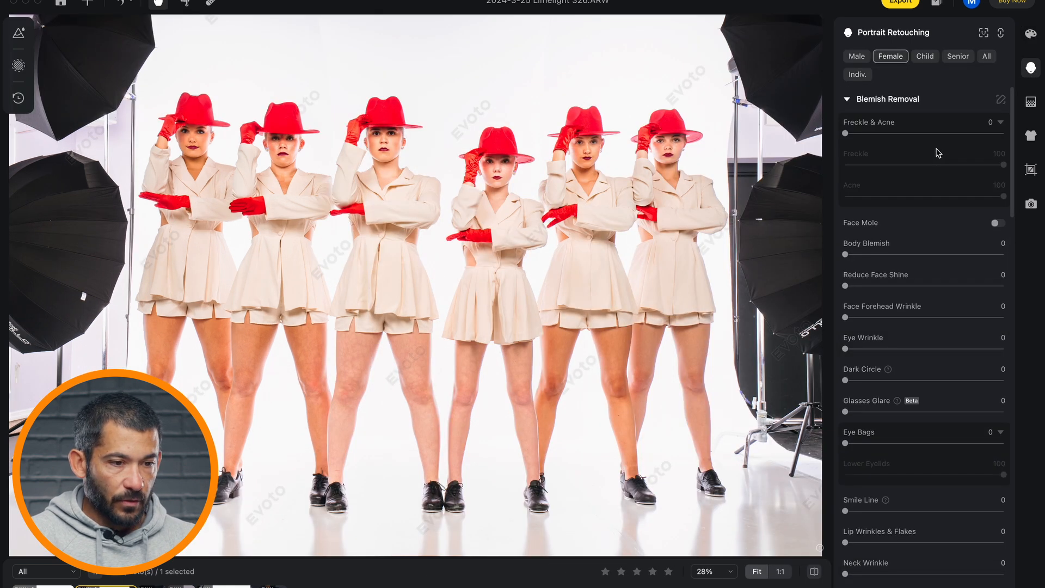
{"action": "left_click", "coordinate": [852, 134]}
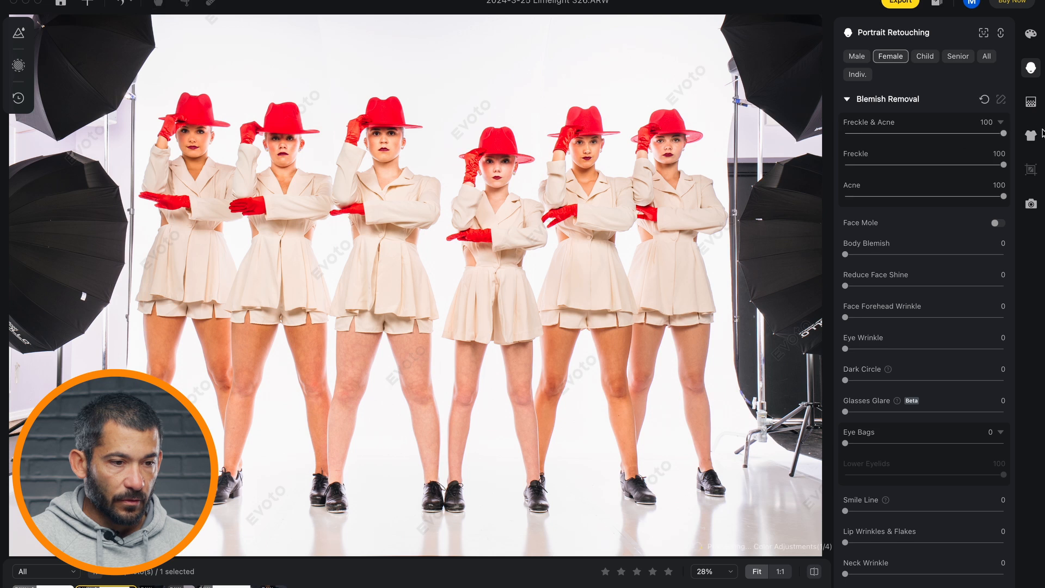
{"action": "left_click_drag", "start_coordinate": [1003, 164], "coordinate": [846, 166]}
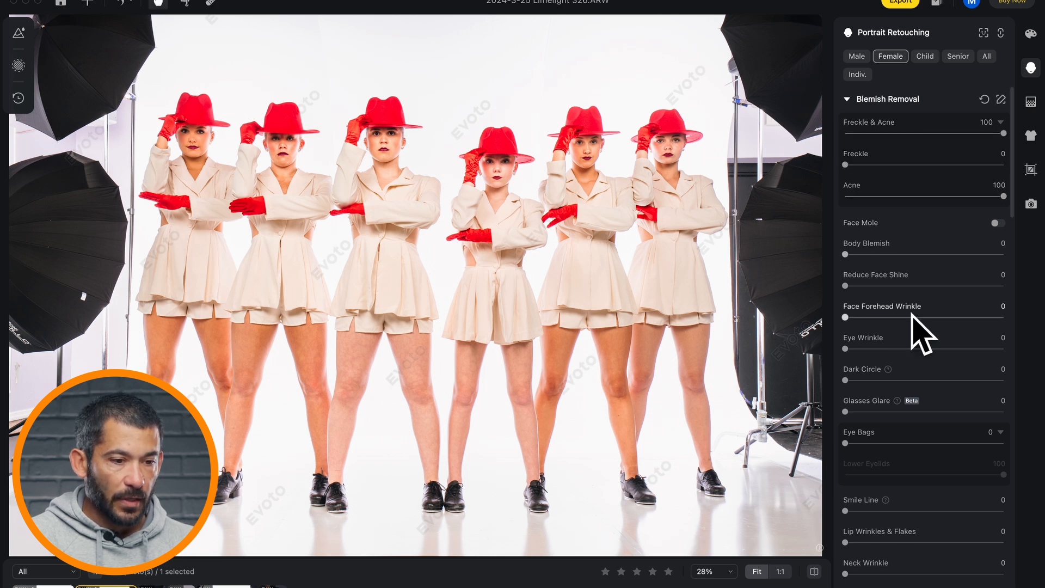
{"action": "left_click", "coordinate": [920, 256]}
{"action": "left_click_drag", "start_coordinate": [920, 255], "coordinate": [886, 255]}
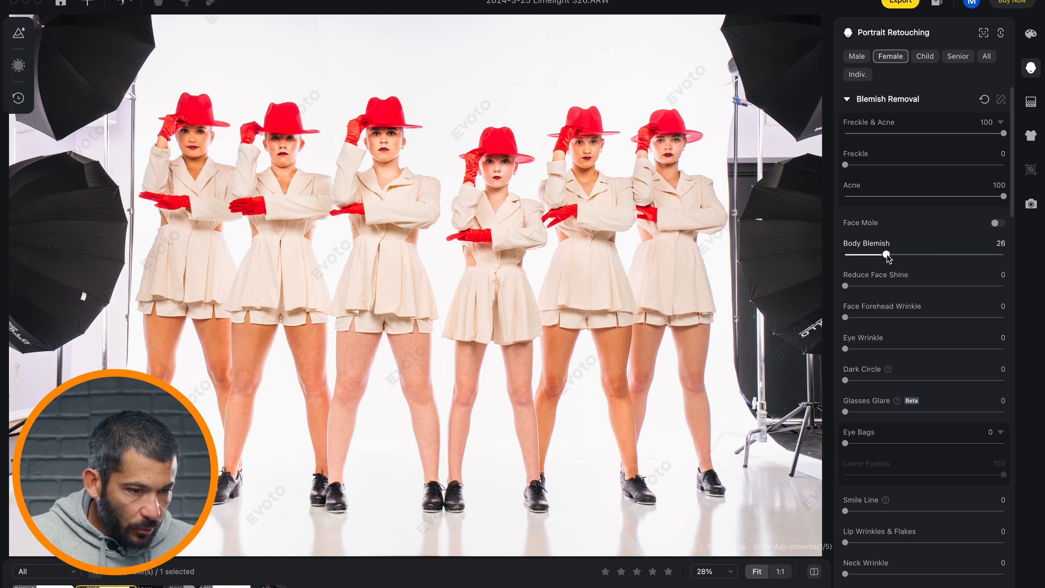
- Set the face skin's Even with Dodge & Burn to 40 and Sculpt with Dodge & Burn to 100, and check the dancers' gender labels
{"action": "scroll", "coordinate": [942, 426], "scroll_direction": "down", "scroll_amount": 8}
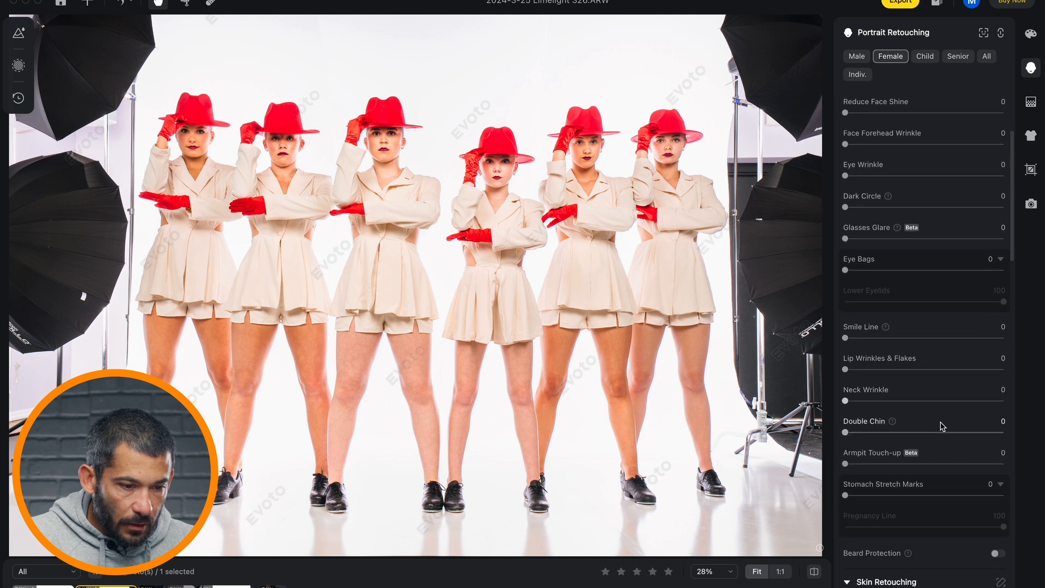
{"action": "scroll", "coordinate": [944, 425], "scroll_direction": "down", "scroll_amount": 8}
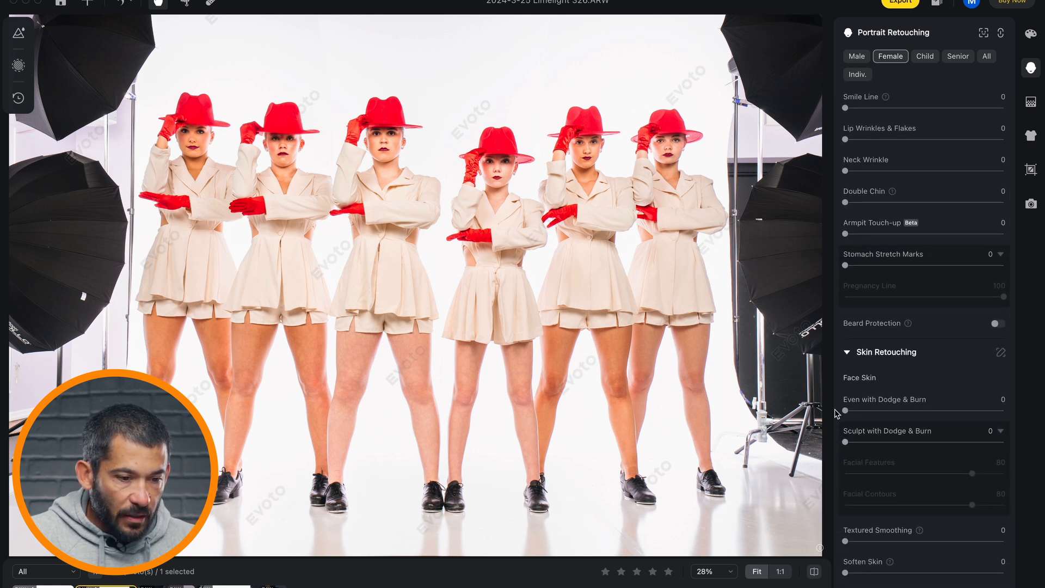
{"action": "mouse_move", "coordinate": [845, 410]}
{"action": "left_mouse_down"}
{"action": "mouse_move", "coordinate": [927, 412]}
{"action": "mouse_move", "coordinate": [908, 411]}
{"action": "left_mouse_up"}
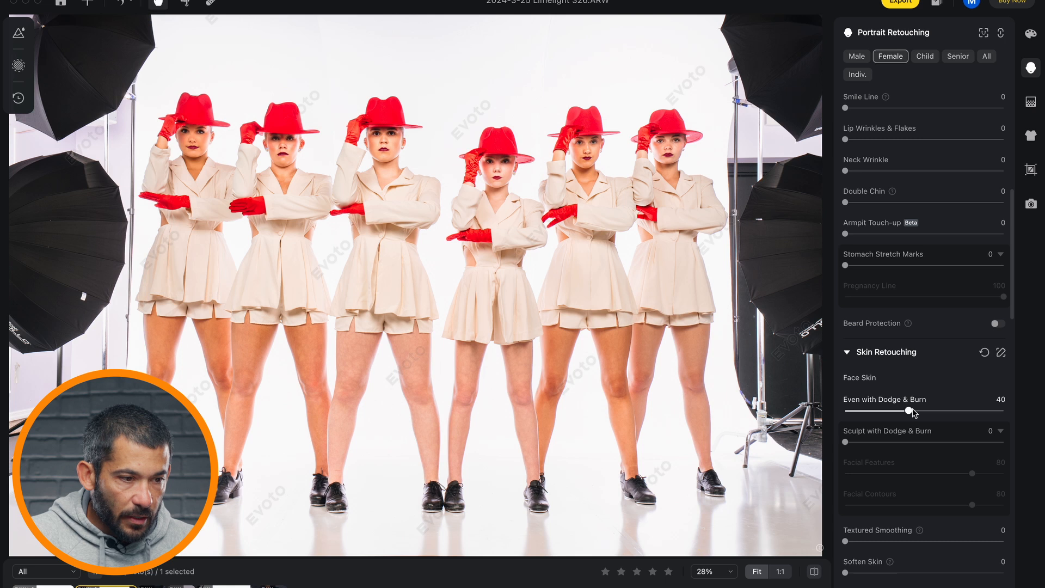
{"action": "left_click_drag", "start_coordinate": [848, 443], "coordinate": [1007, 442]}
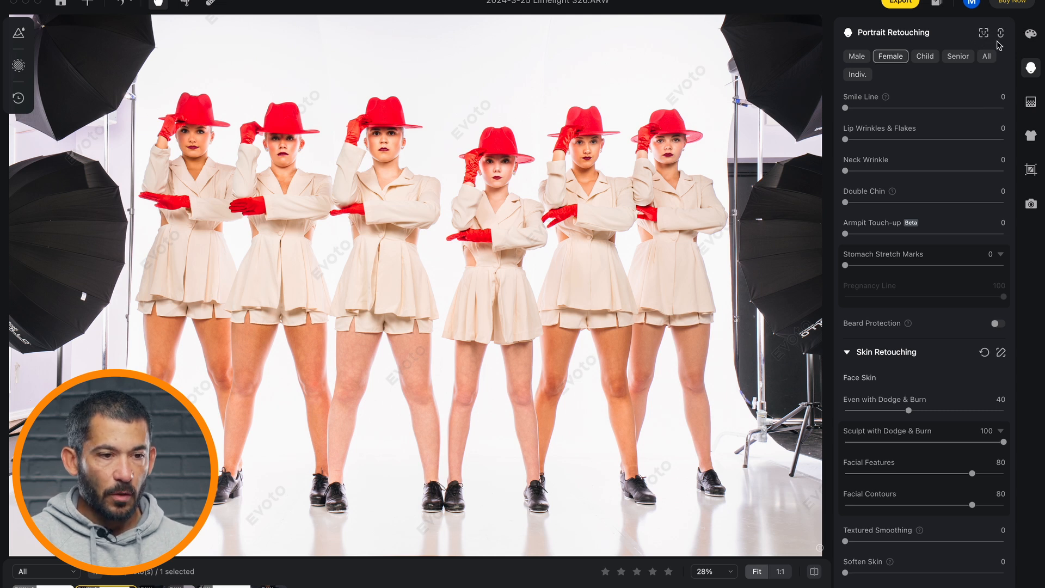
{"action": "left_click", "coordinate": [985, 33]}
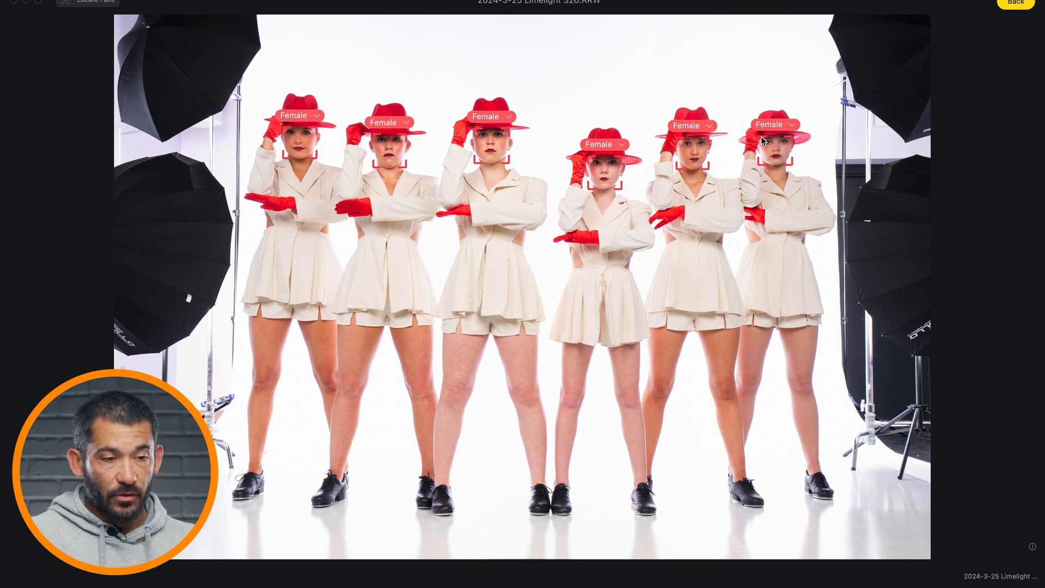
{"action": "left_click", "coordinate": [1013, 5]}
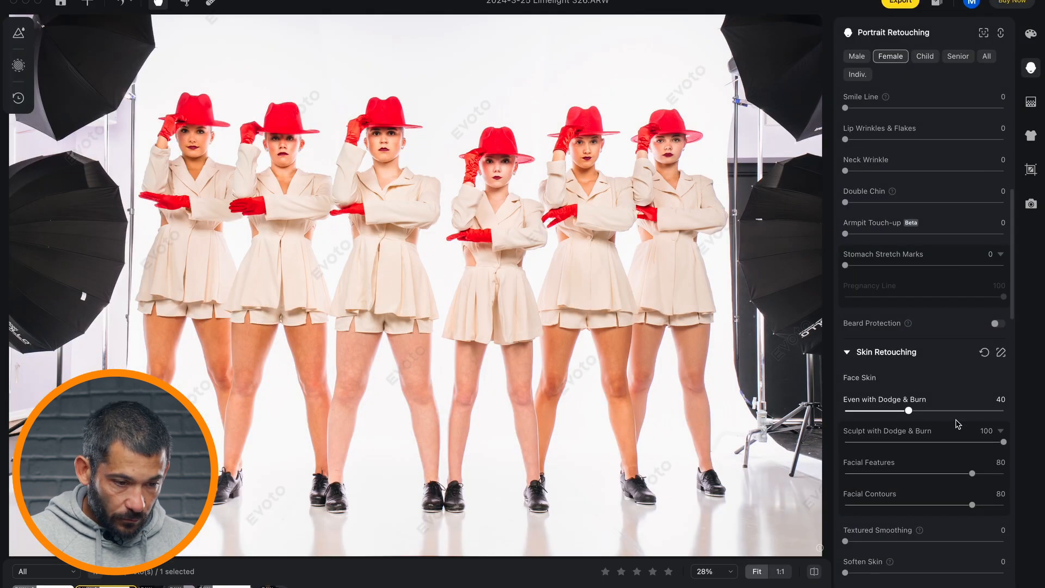
- Set the body skin's Soften Skin to 100 and AI Unify Body Complexion to 100, comparing the latter with 0
{"action": "scroll", "coordinate": [958, 424], "scroll_direction": "down", "scroll_amount": 5}
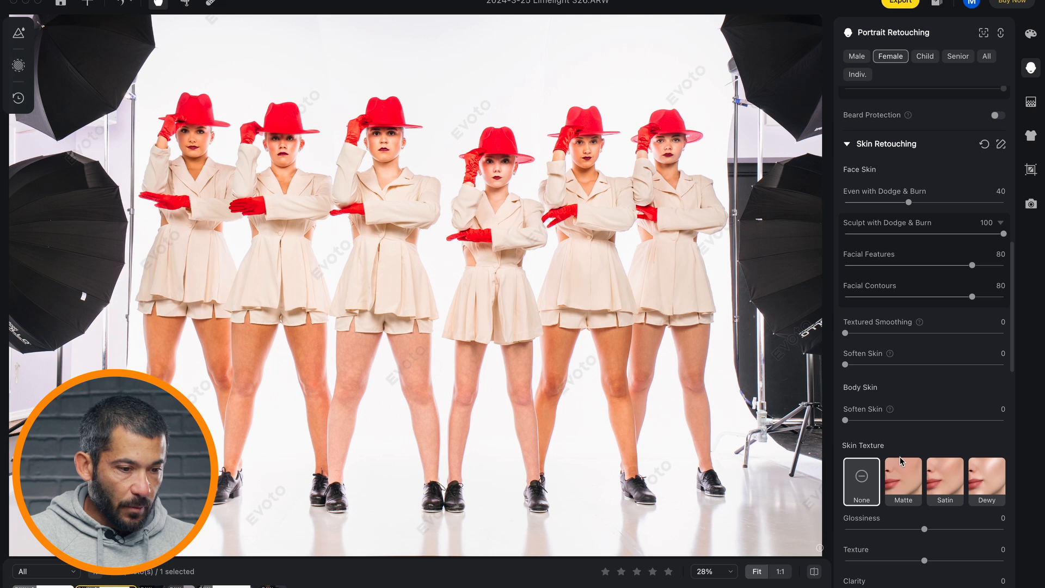
{"action": "left_click_drag", "start_coordinate": [845, 420], "coordinate": [1003, 419]}
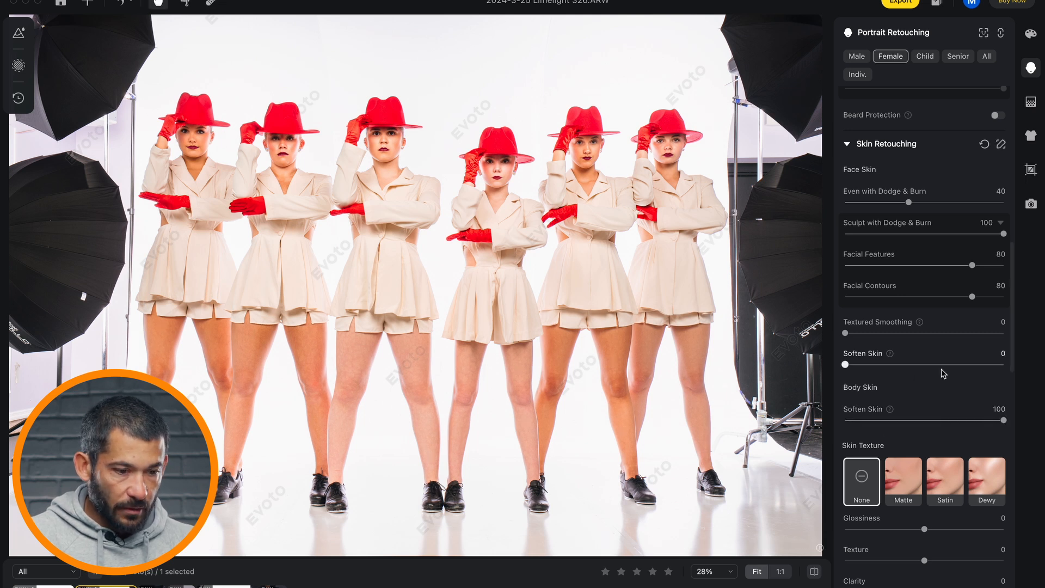
{"action": "scroll", "coordinate": [944, 374], "scroll_direction": "down", "scroll_amount": 5}
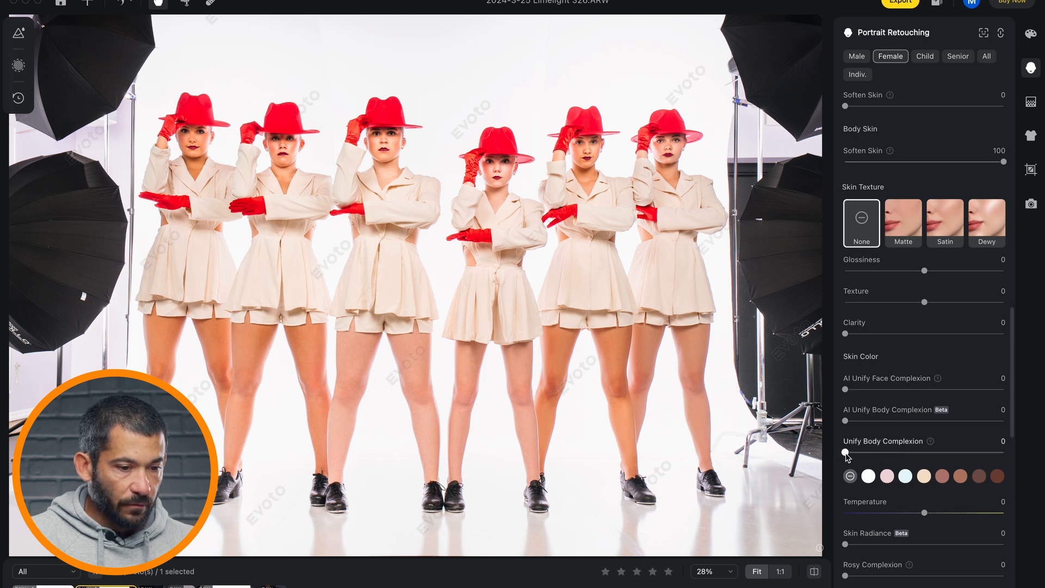
{"action": "left_click_drag", "start_coordinate": [846, 453], "coordinate": [1034, 420]}
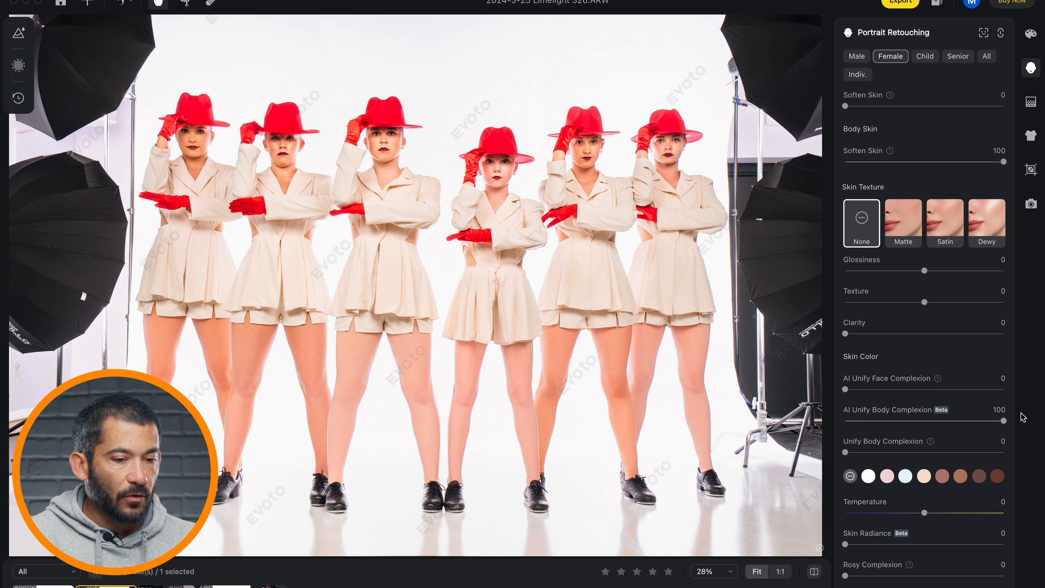
{"action": "left_click_drag", "start_coordinate": [1003, 420], "coordinate": [798, 416]}
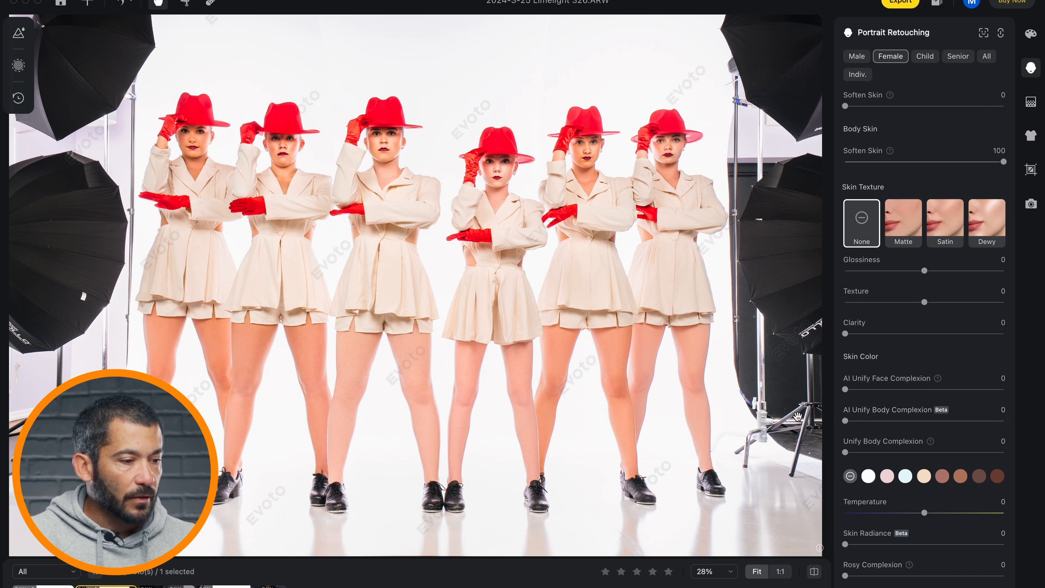
{"action": "double_click", "coordinate": [845, 421]}
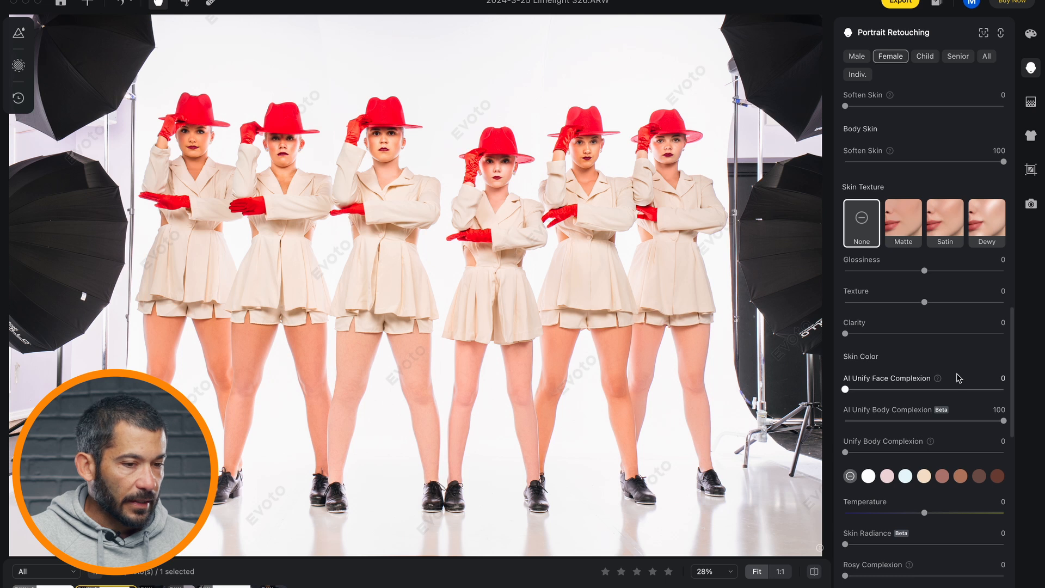
{"action": "scroll", "coordinate": [961, 379], "scroll_direction": "down", "scroll_amount": 5}
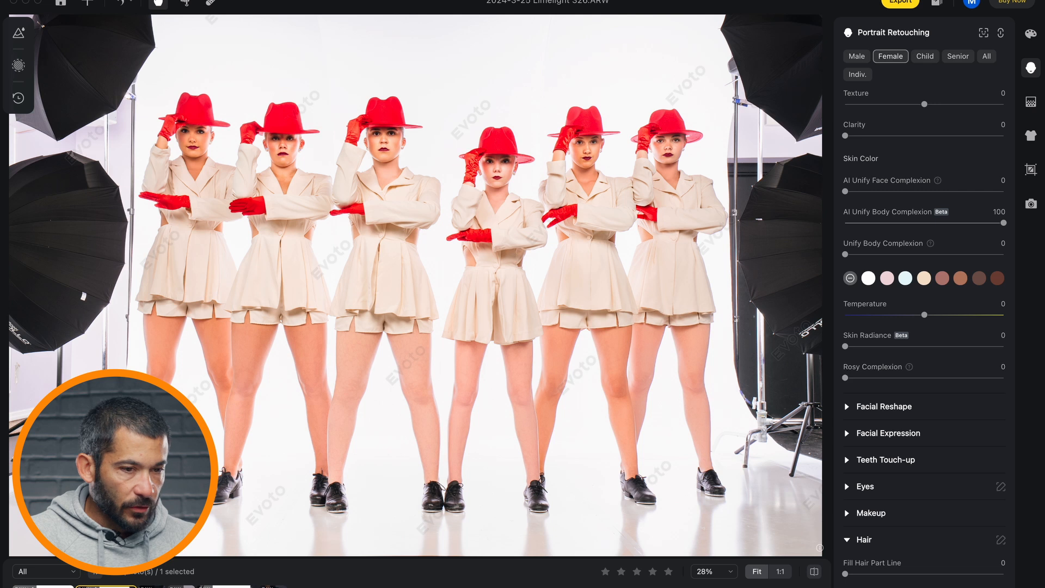
- Enable Distractions Removal set to Distractions and Clean Backdrop set to Solid Backdrop for the dancers photo
{"action": "left_click", "coordinate": [1031, 101]}
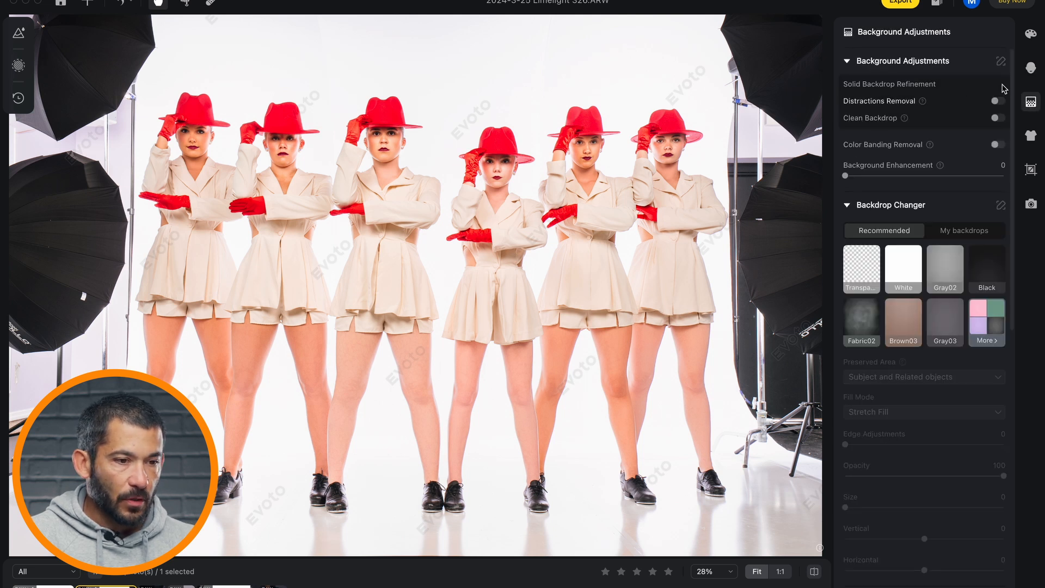
{"action": "left_click", "coordinate": [998, 101]}
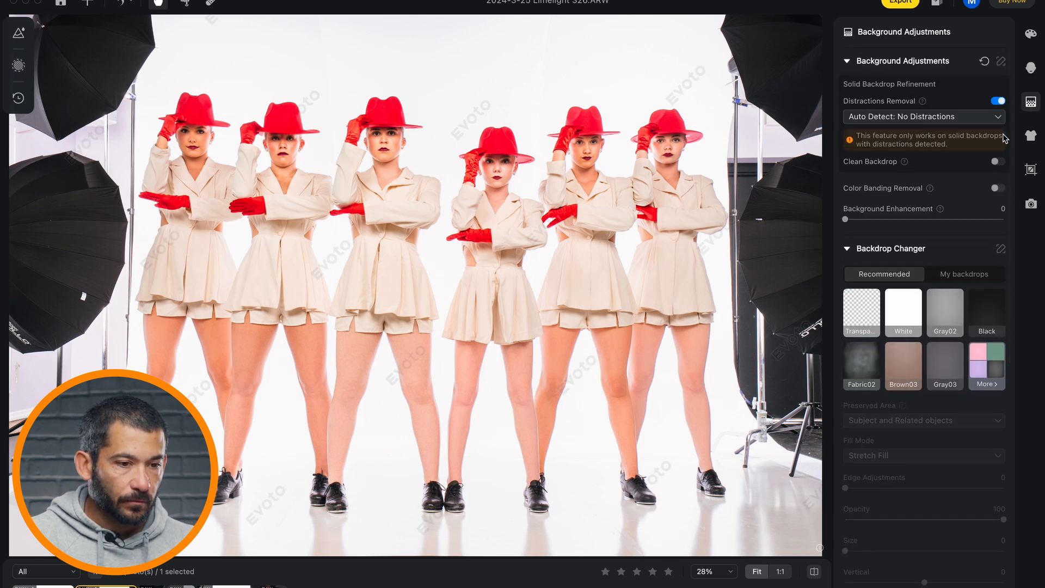
{"action": "left_click", "coordinate": [995, 116]}
{"action": "left_click", "coordinate": [928, 158]}
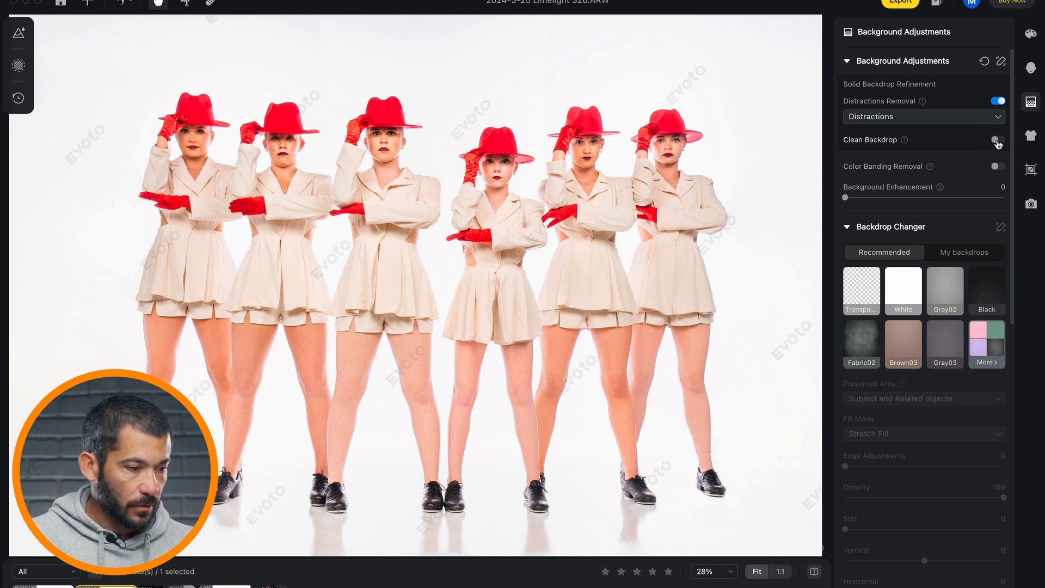
{"action": "left_click", "coordinate": [997, 140]}
{"action": "left_click", "coordinate": [920, 158]}
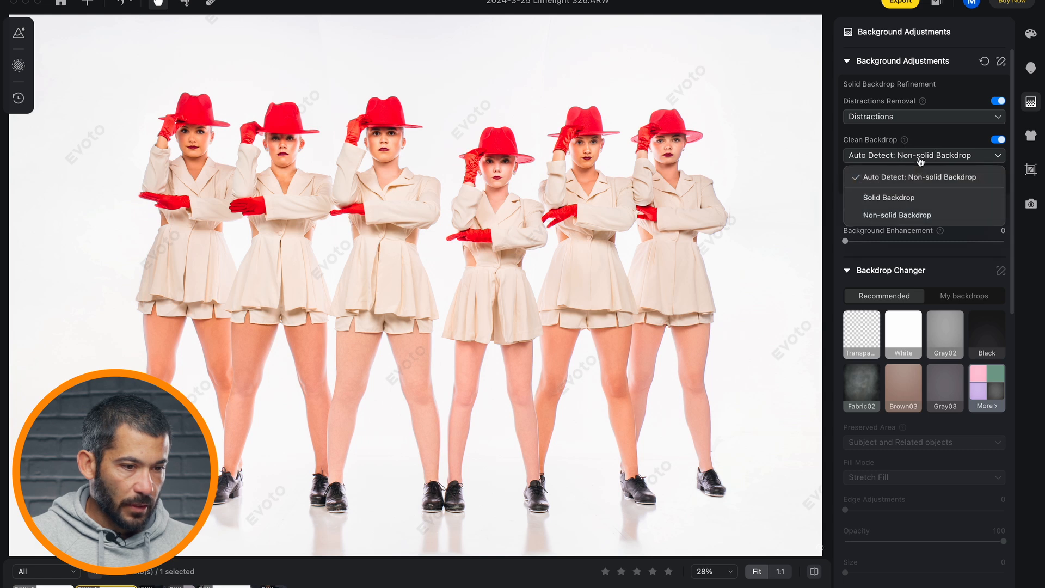
{"action": "left_click", "coordinate": [895, 198]}
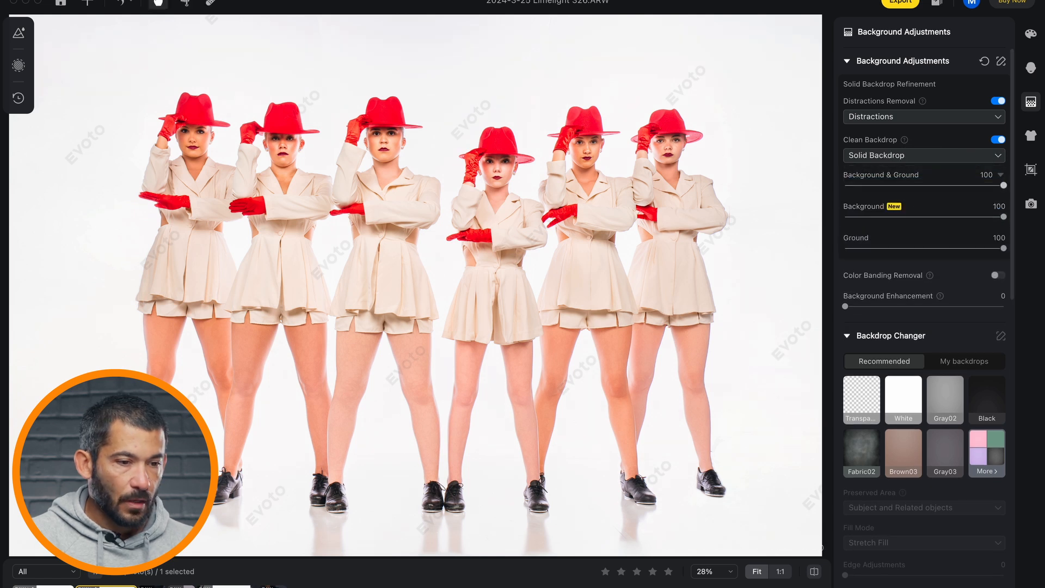
- Erase the background adjustment mask over the floor reflections beneath the six dancers' shoes, then leave manual tuning
{"action": "left_click", "coordinate": [1001, 61]}
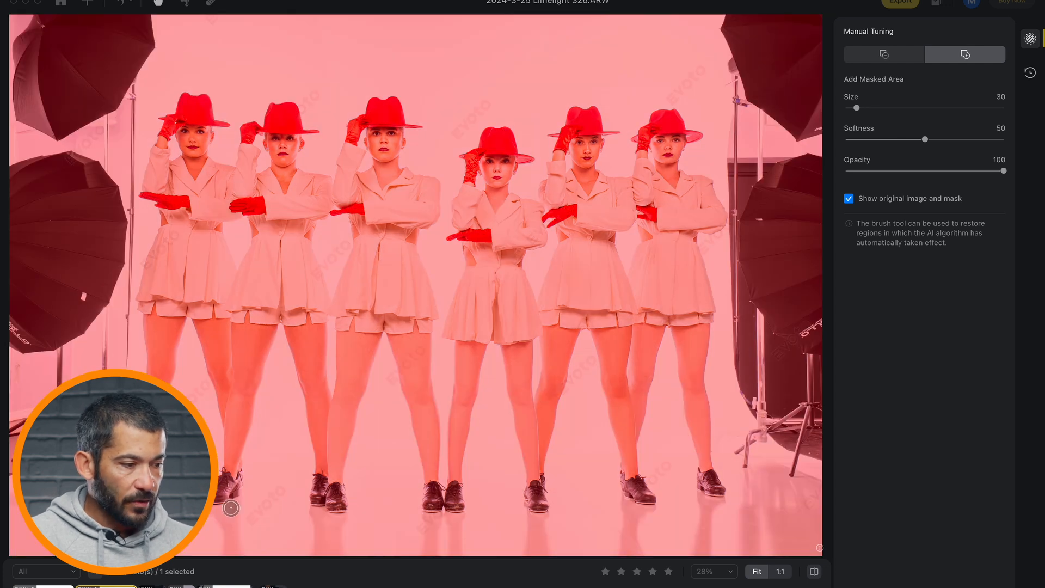
{"action": "left_click", "coordinate": [898, 61]}
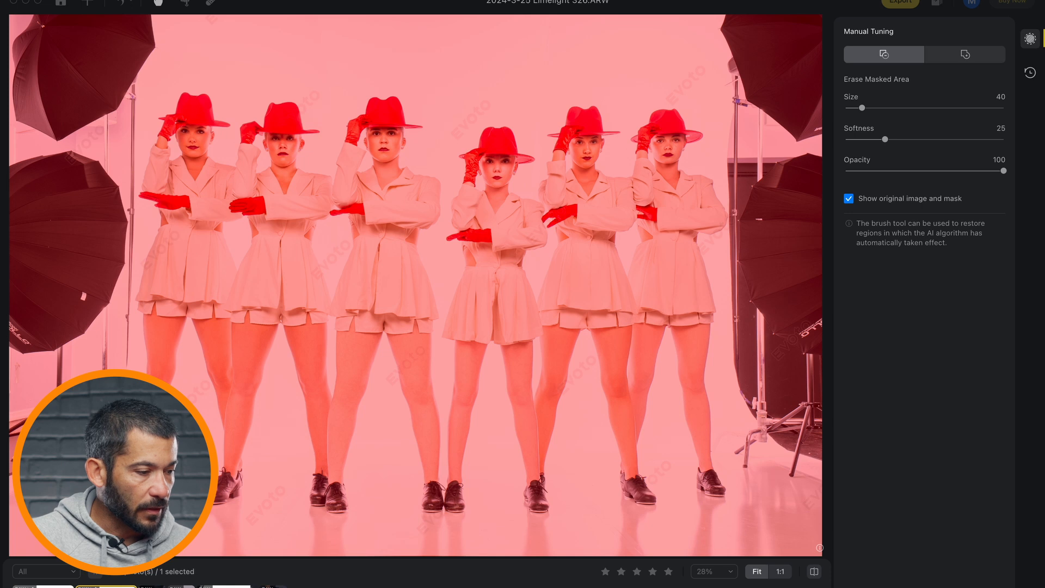
{"action": "left_click_drag", "start_coordinate": [222, 504], "coordinate": [236, 559]}
{"action": "mouse_move", "coordinate": [311, 510]}
{"action": "left_mouse_down"}
{"action": "mouse_move", "coordinate": [321, 558]}
{"action": "mouse_move", "coordinate": [322, 517]}
{"action": "mouse_move", "coordinate": [335, 521]}
{"action": "mouse_move", "coordinate": [337, 552]}
{"action": "left_mouse_up"}
{"action": "mouse_move", "coordinate": [433, 516]}
{"action": "left_mouse_down"}
{"action": "mouse_move", "coordinate": [430, 544]}
{"action": "mouse_move", "coordinate": [446, 515]}
{"action": "mouse_move", "coordinate": [452, 559]}
{"action": "left_mouse_up"}
{"action": "left_click_drag", "start_coordinate": [530, 509], "coordinate": [544, 560]}
{"action": "mouse_move", "coordinate": [641, 507]}
{"action": "left_mouse_down"}
{"action": "mouse_move", "coordinate": [627, 560]}
{"action": "mouse_move", "coordinate": [643, 509]}
{"action": "mouse_move", "coordinate": [700, 517]}
{"action": "mouse_move", "coordinate": [701, 551]}
{"action": "mouse_move", "coordinate": [722, 497]}
{"action": "mouse_move", "coordinate": [706, 553]}
{"action": "left_mouse_up"}
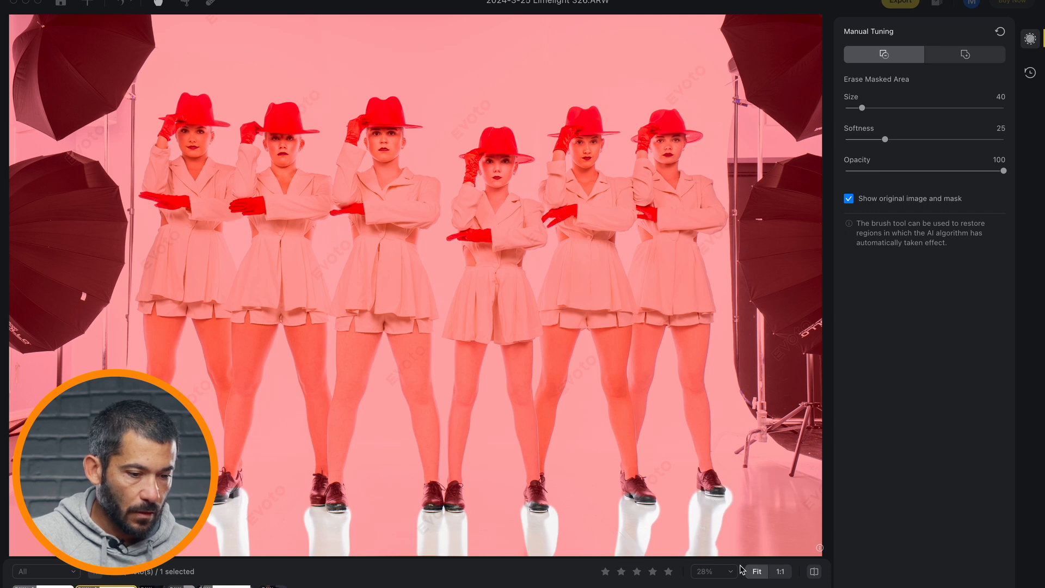
{"action": "key", "text": "Escape"}
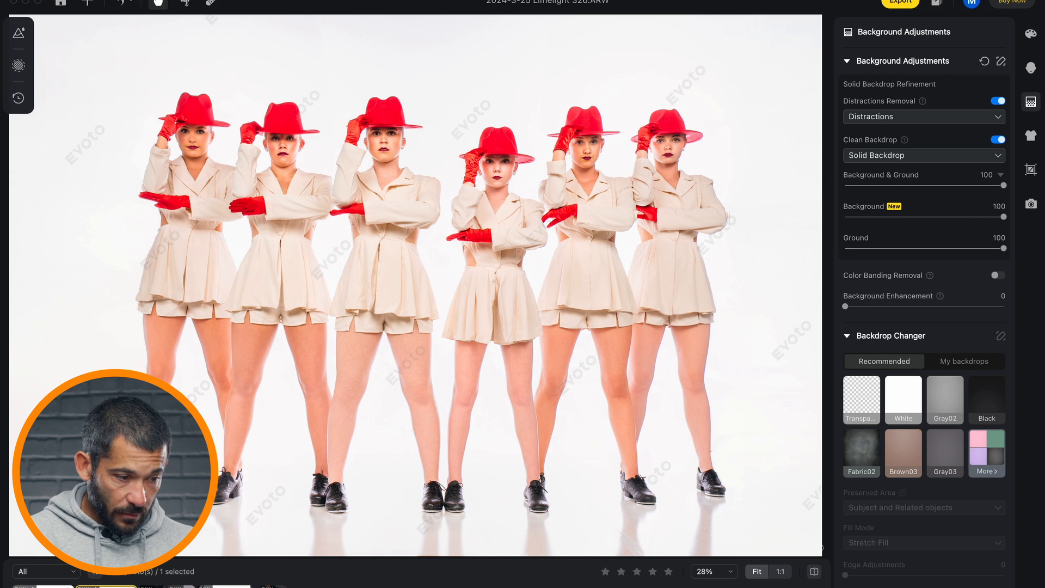
- Heal the diagonal scratch across the floor reflection below the fifth dancer's shoes with the Spot Healing Brush at size 3.6
{"action": "key", "text": "super+equal"}
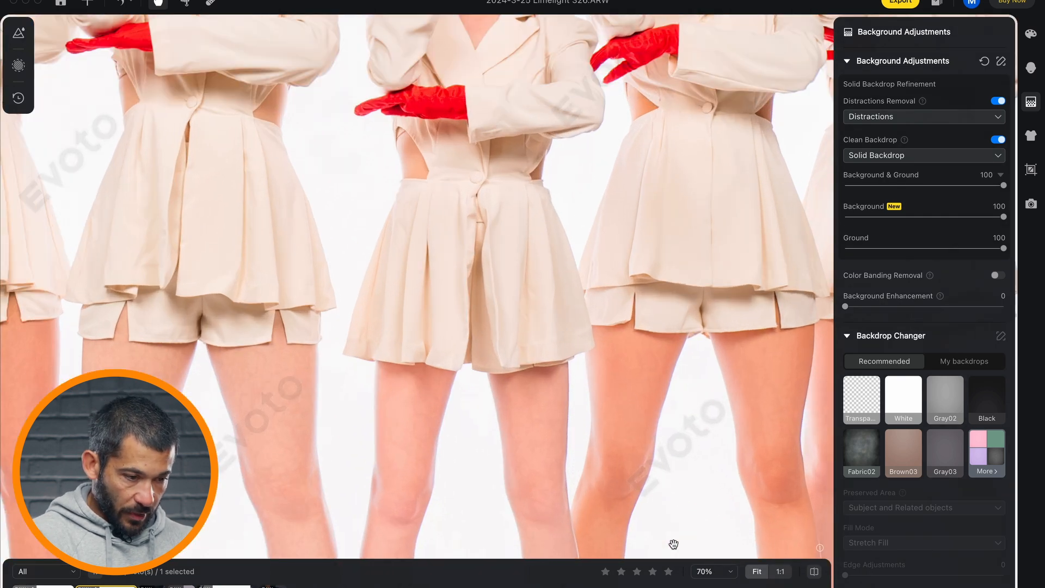
{"action": "scroll", "coordinate": [625, 476], "scroll_direction": "down", "scroll_amount": 10}
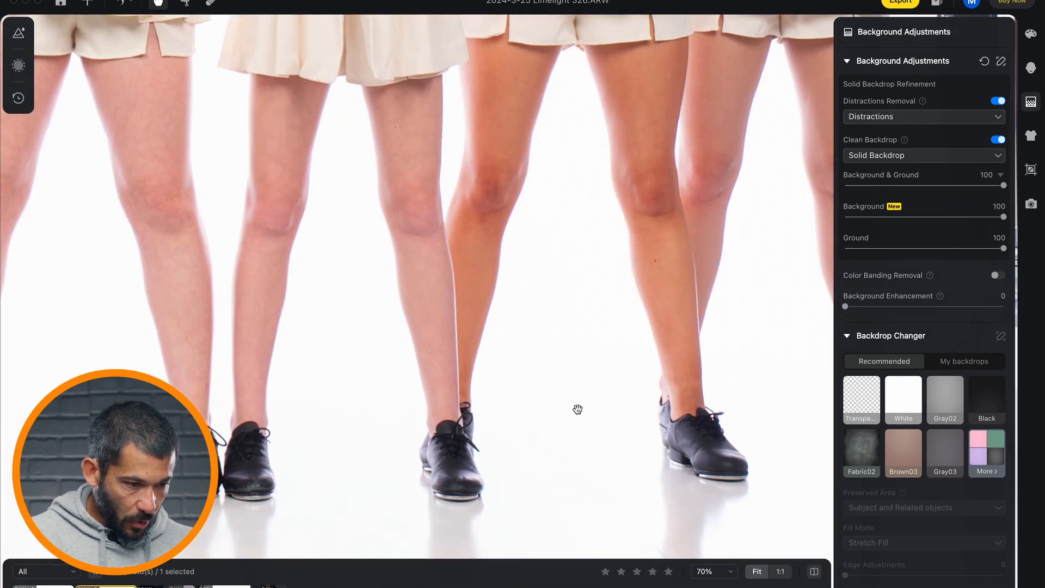
{"action": "left_click_drag", "start_coordinate": [653, 366], "coordinate": [593, 362]}
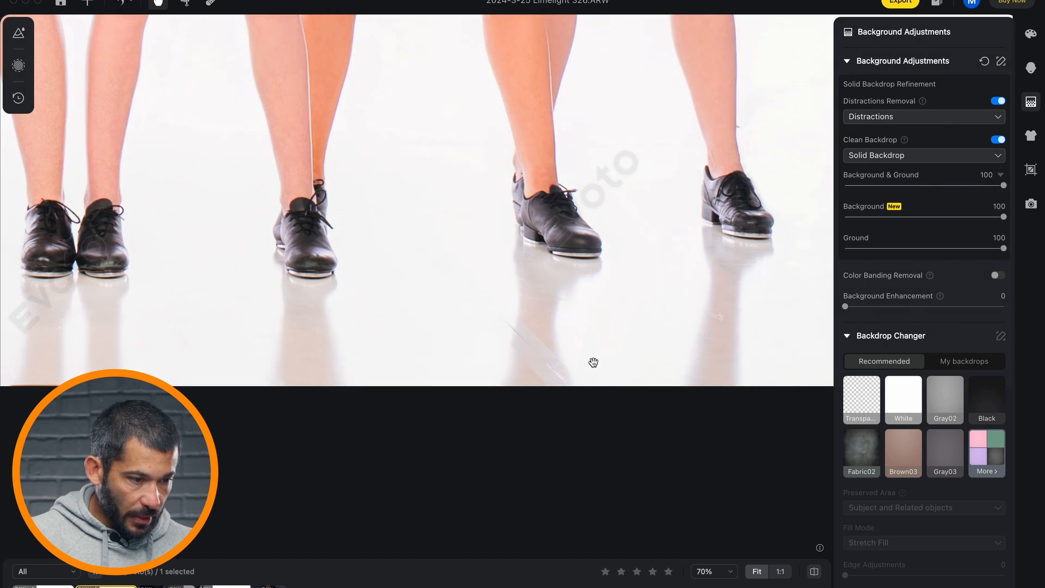
{"action": "scroll", "coordinate": [593, 362], "scroll_direction": "up", "scroll_amount": 1}
{"action": "scroll", "coordinate": [539, 333], "scroll_direction": "left", "scroll_amount": 3}
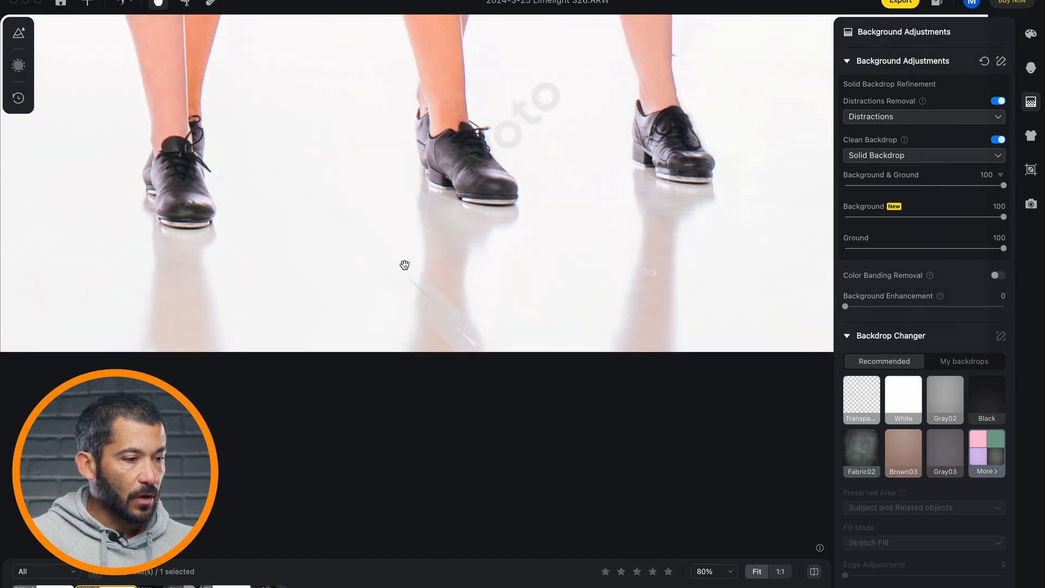
{"action": "left_click", "coordinate": [213, 4]}
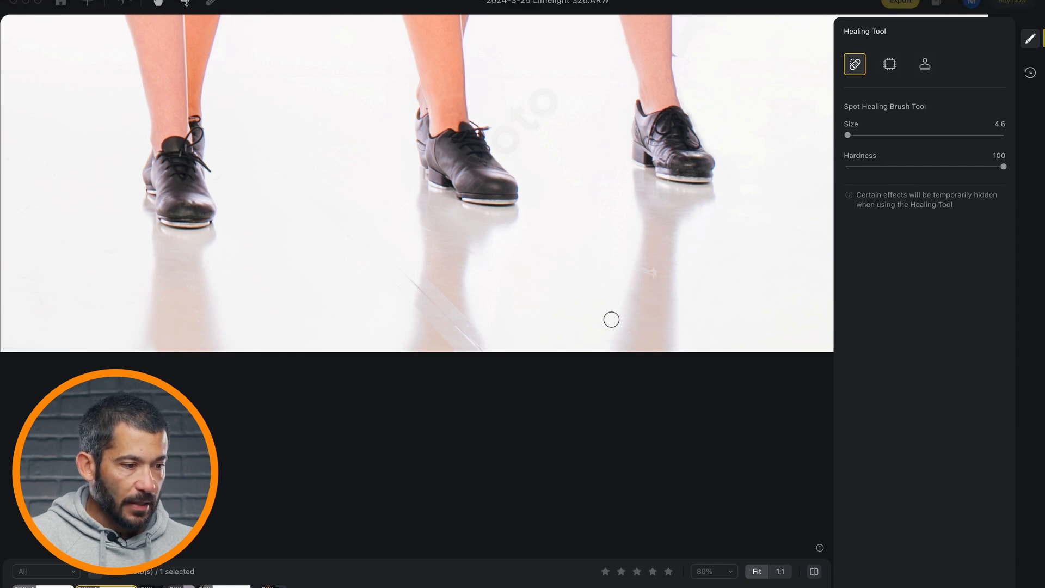
{"action": "key", "text": "bracketleft"}
{"action": "key", "text": "bracketleft"}
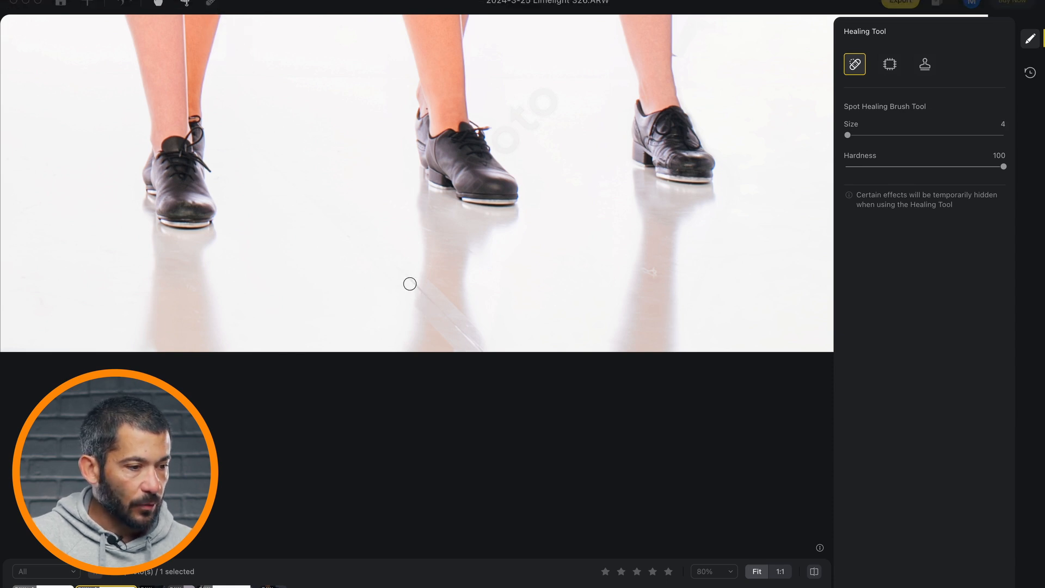
{"action": "key", "text": "bracketleft"}
{"action": "key", "text": "bracketleft"}
{"action": "left_click_drag", "start_coordinate": [404, 272], "coordinate": [409, 279]}
{"action": "left_click_drag", "start_coordinate": [432, 300], "coordinate": [490, 357]}
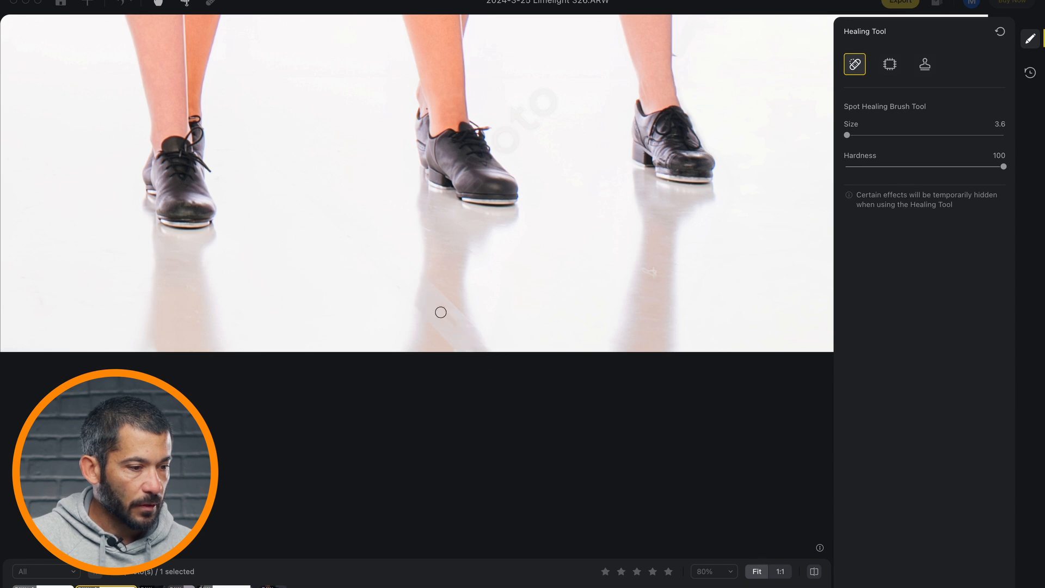
- Enlarge the Spot Healing Brush to 4.4 and heal the scratch's remaining traces in the fifth dancer's reflection, undoing unwanted strokes
{"action": "key", "text": "]"}
{"action": "key", "text": "]"}
{"action": "mouse_move", "coordinate": [424, 281]}
{"action": "left_mouse_down"}
{"action": "mouse_move", "coordinate": [419, 302]}
{"action": "mouse_move", "coordinate": [454, 342]}
{"action": "mouse_move", "coordinate": [482, 349]}
{"action": "mouse_move", "coordinate": [426, 285]}
{"action": "mouse_move", "coordinate": [469, 343]}
{"action": "left_mouse_up"}
{"action": "left_click_drag", "start_coordinate": [431, 289], "coordinate": [428, 329]}
{"action": "left_click", "coordinate": [426, 289]}
{"action": "mouse_move", "coordinate": [431, 252]}
{"action": "left_mouse_down"}
{"action": "mouse_move", "coordinate": [428, 339]}
{"action": "mouse_move", "coordinate": [464, 322]}
{"action": "mouse_move", "coordinate": [474, 366]}
{"action": "mouse_move", "coordinate": [465, 327]}
{"action": "mouse_move", "coordinate": [473, 354]}
{"action": "left_mouse_up"}
{"action": "key", "text": "super+z"}
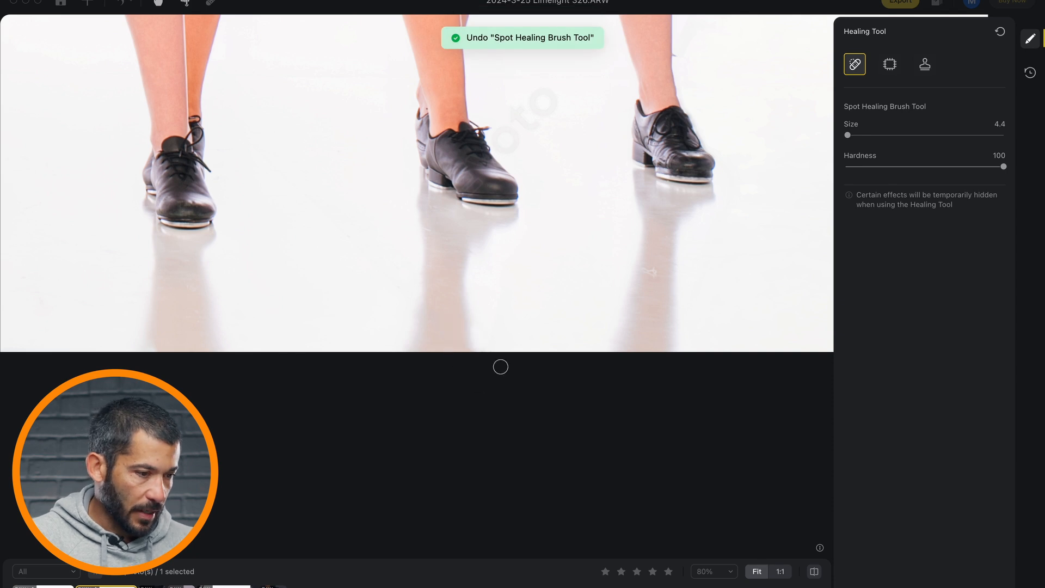
{"action": "key", "text": "super+z"}
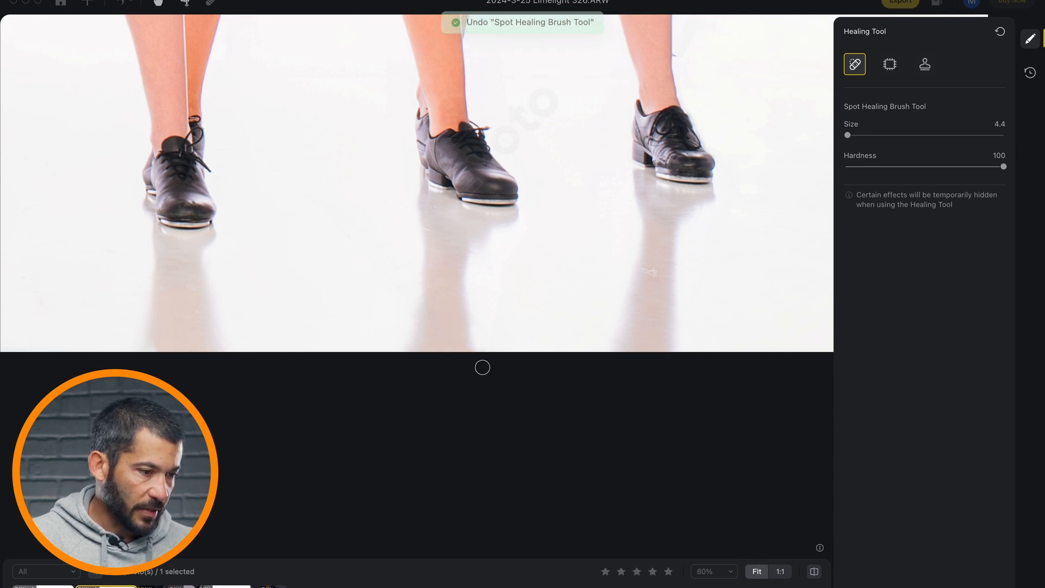
{"action": "left_click_drag", "start_coordinate": [467, 315], "coordinate": [473, 343]}
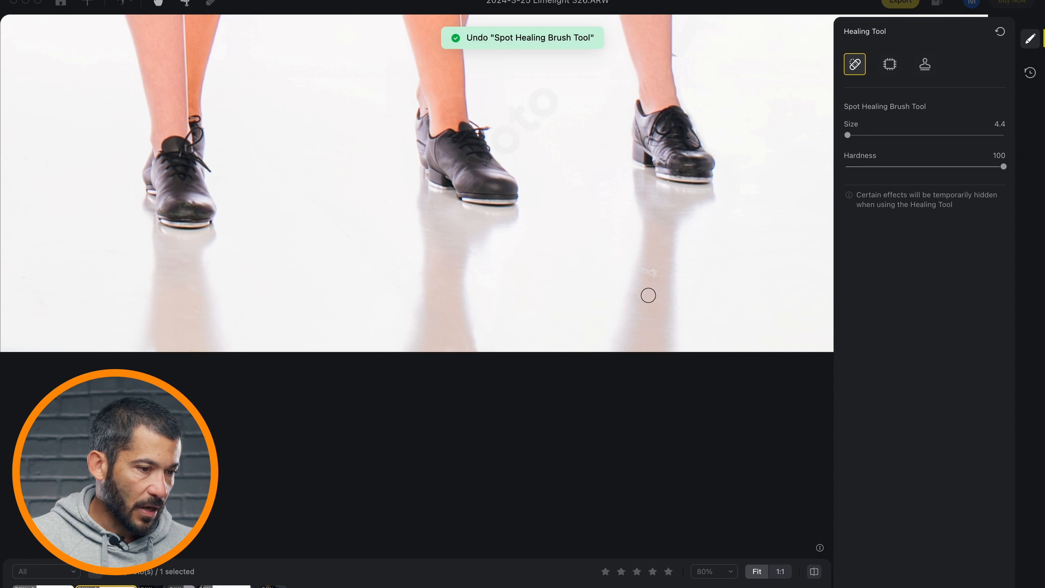
- Heal the white mark in the sixth dancer's reflection and small floor blemishes, checking the floor beneath all the dancers
{"action": "left_click", "coordinate": [650, 271]}
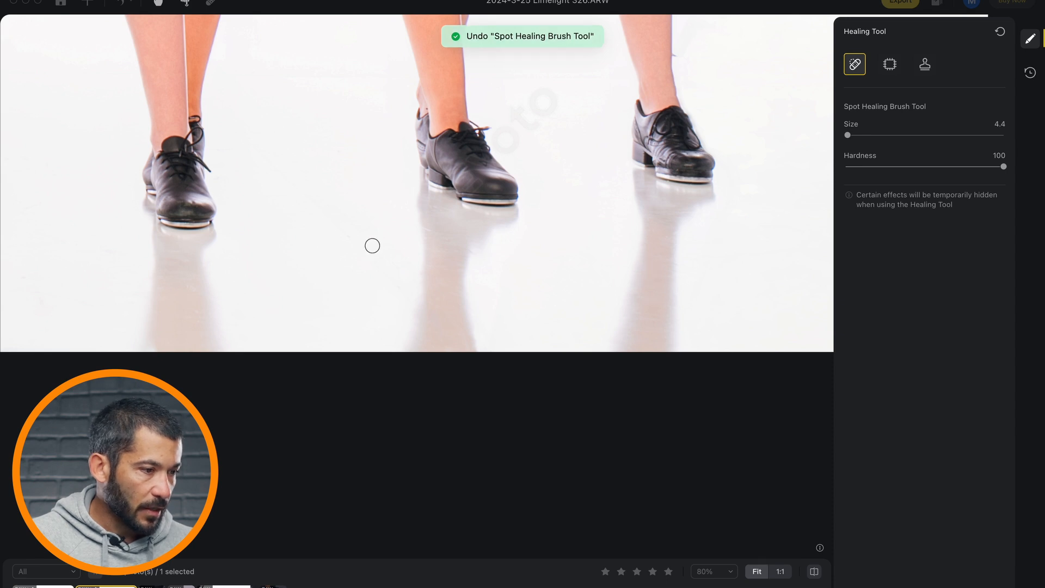
{"action": "mouse_move", "coordinate": [348, 240]}
{"action": "left_mouse_down"}
{"action": "mouse_move", "coordinate": [301, 199]}
{"action": "mouse_move", "coordinate": [384, 266]}
{"action": "left_mouse_up"}
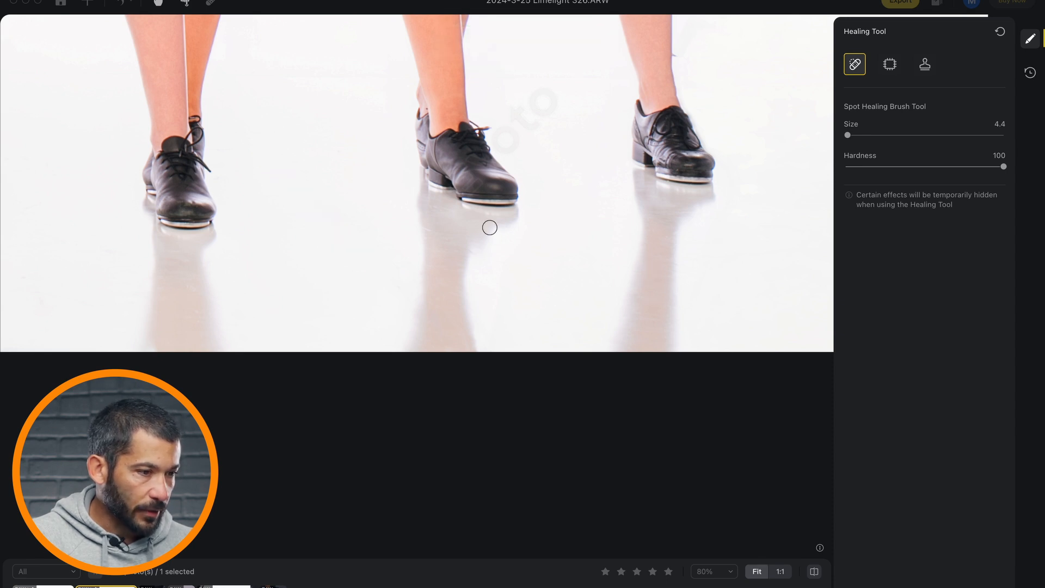
{"action": "key", "text": "space"}
{"action": "left_click_drag", "start_coordinate": [179, 223], "coordinate": [697, 205]}
{"action": "left_click_drag", "start_coordinate": [163, 240], "coordinate": [667, 243]}
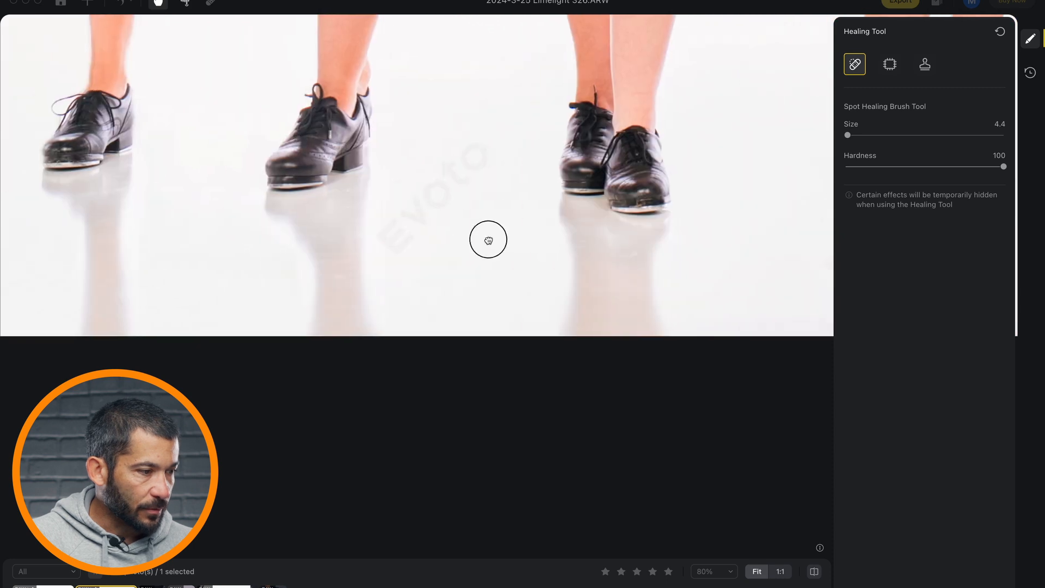
{"action": "left_click_drag", "start_coordinate": [168, 211], "coordinate": [421, 316]}
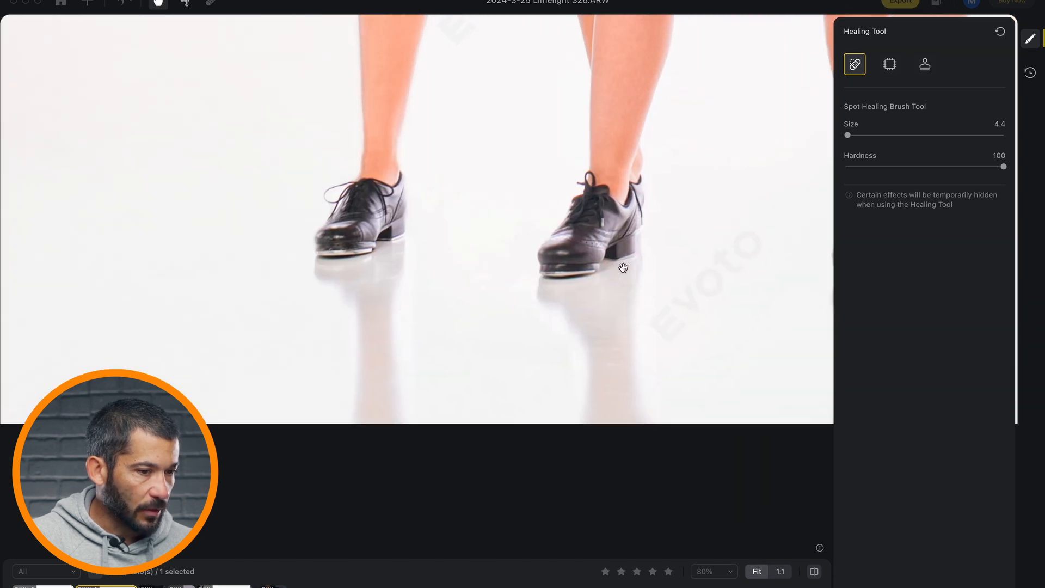
{"action": "left_click_drag", "start_coordinate": [622, 269], "coordinate": [239, 342]}
{"action": "left_click_drag", "start_coordinate": [680, 299], "coordinate": [185, 290]}
{"action": "mouse_move", "coordinate": [424, 288]}
{"action": "left_mouse_down"}
{"action": "mouse_move", "coordinate": [142, 248]}
{"action": "mouse_move", "coordinate": [247, 263]}
{"action": "left_mouse_up"}
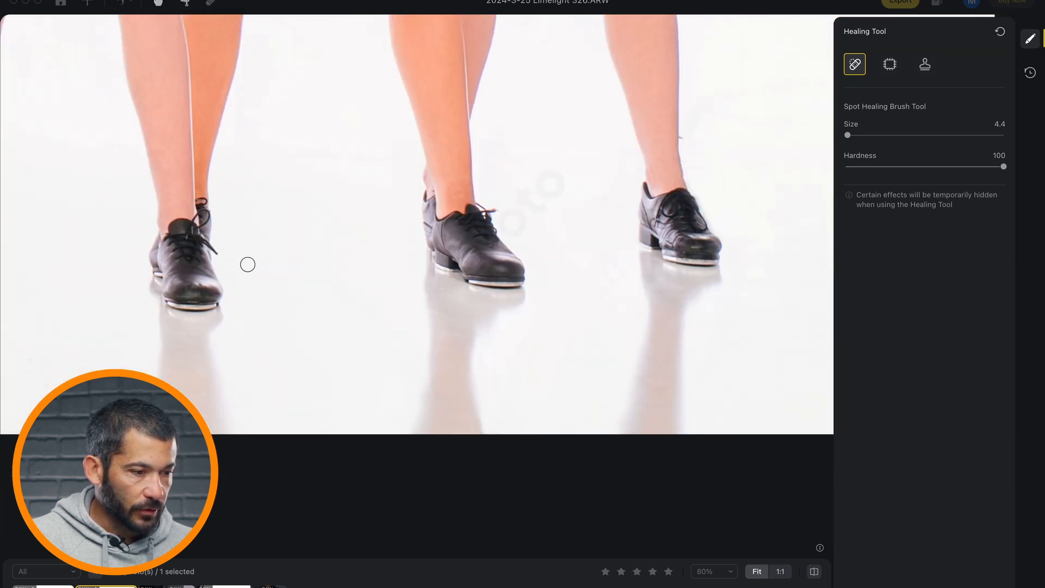
{"action": "left_click", "coordinate": [439, 310]}
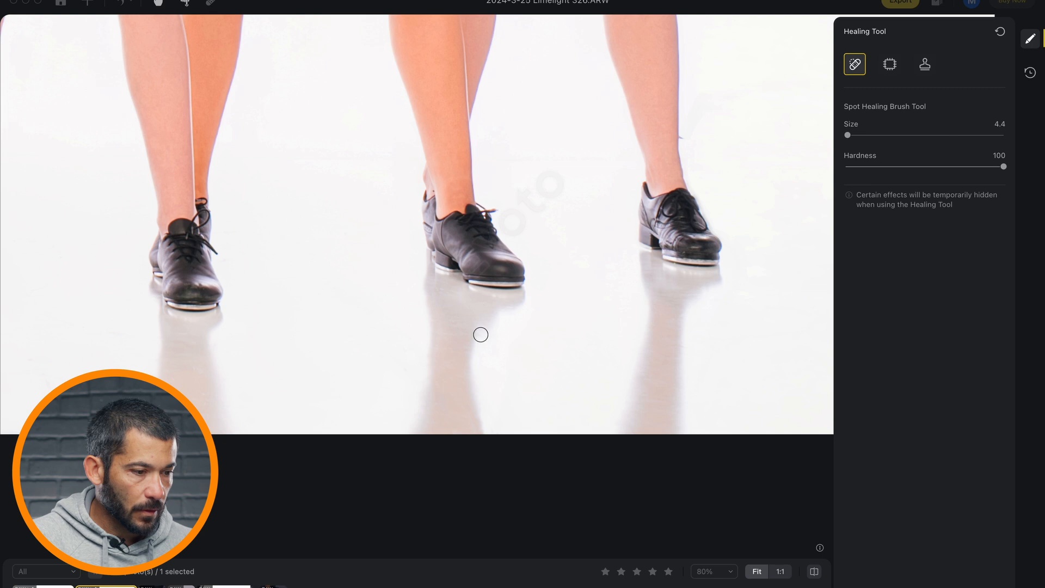
{"action": "key", "text": "space"}
{"action": "left_click_drag", "start_coordinate": [648, 271], "coordinate": [156, 271]}
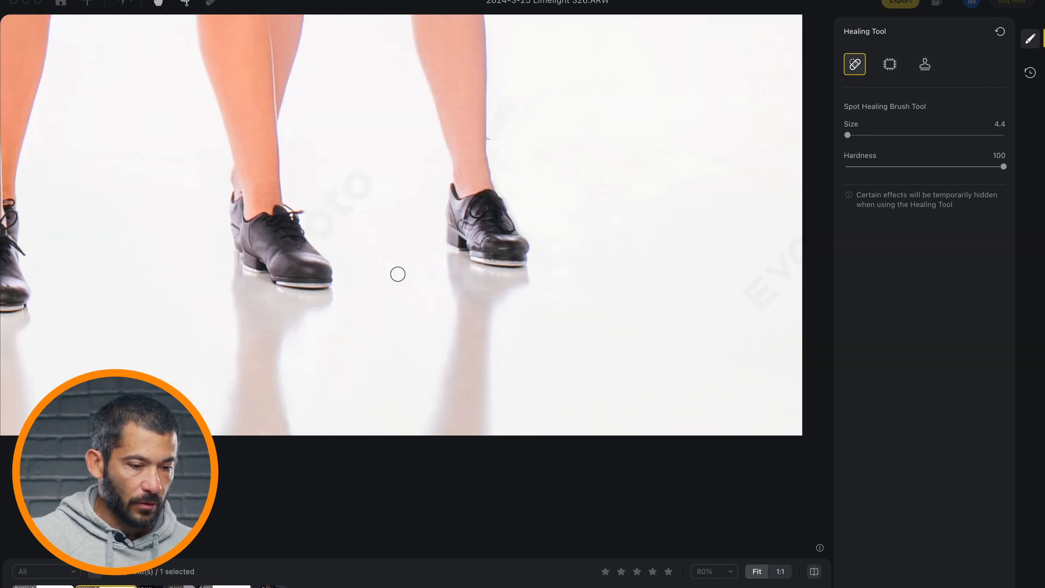
- Leave the Healing Tool and compare the whole six-dancer photo with its unedited original
{"action": "left_click", "coordinate": [758, 571]}
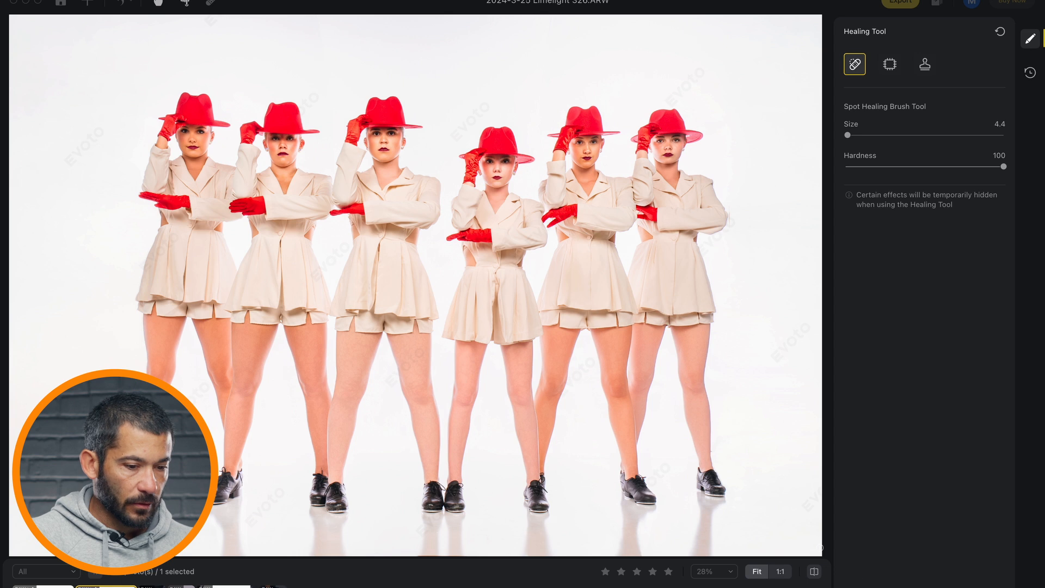
{"action": "key", "text": "h"}
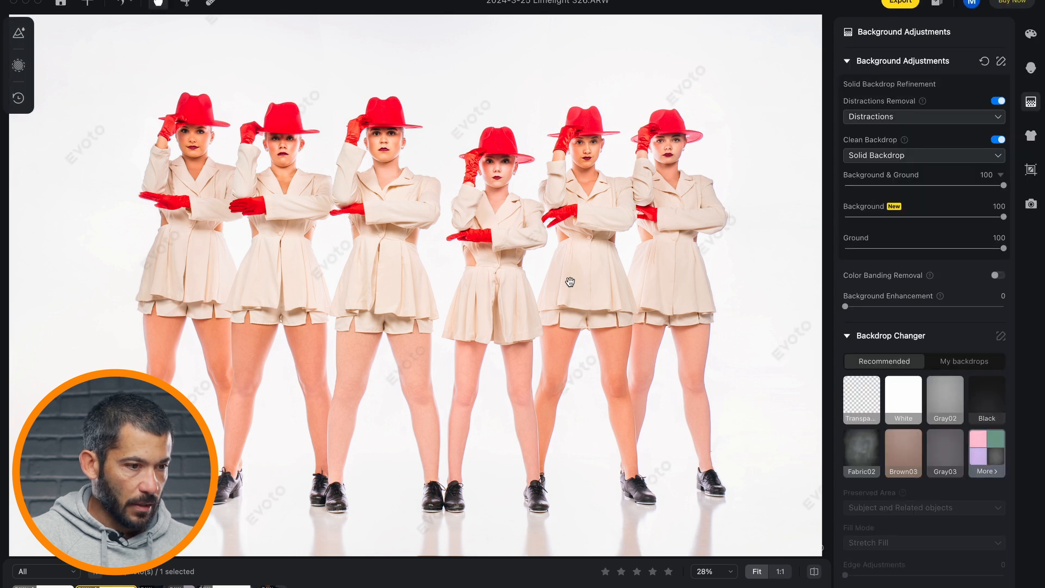
{"action": "key", "text": "backslash"}
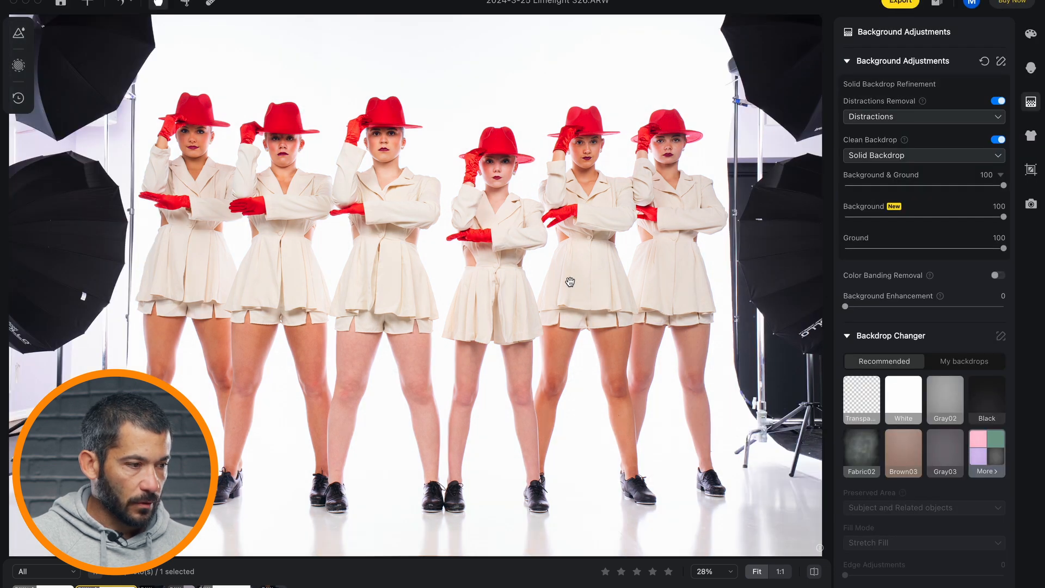
{"action": "key", "text": "backslash"}
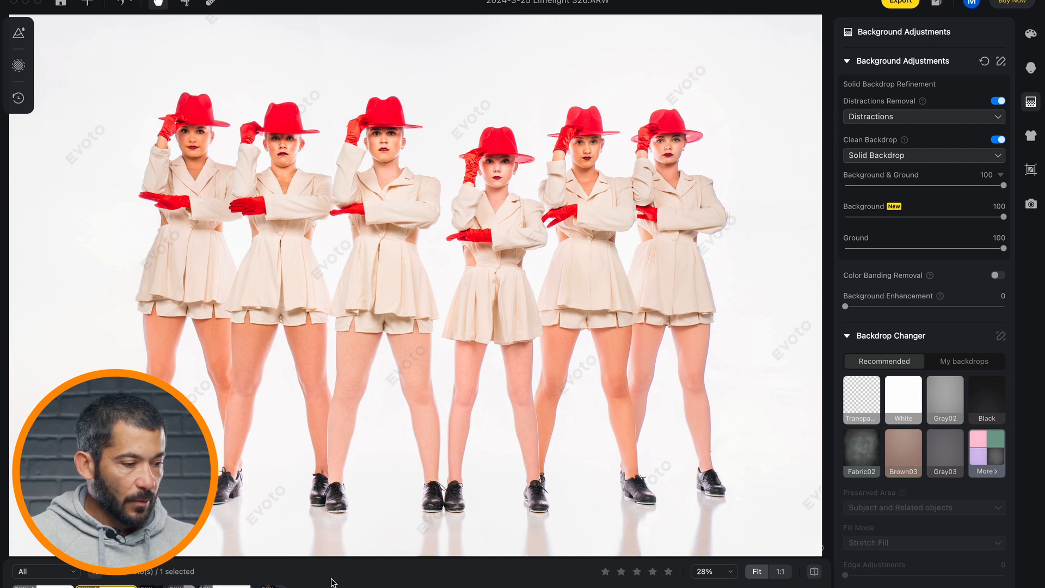
- Review the next three photos, sync the six-dancer photo's settings to them, and check the leaping dancer photo
{"action": "key", "text": "Right"}
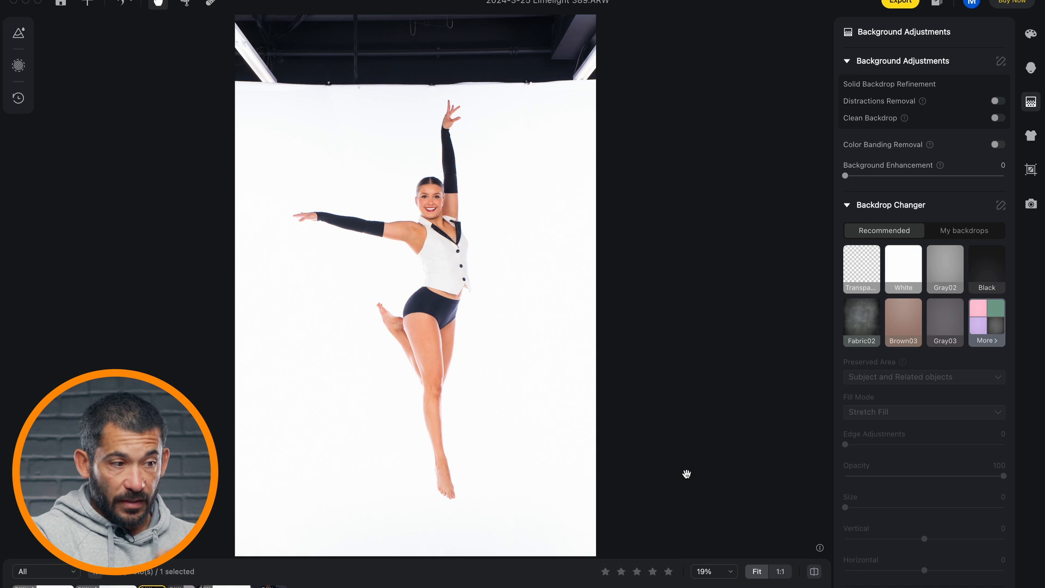
{"action": "key", "text": "Right"}
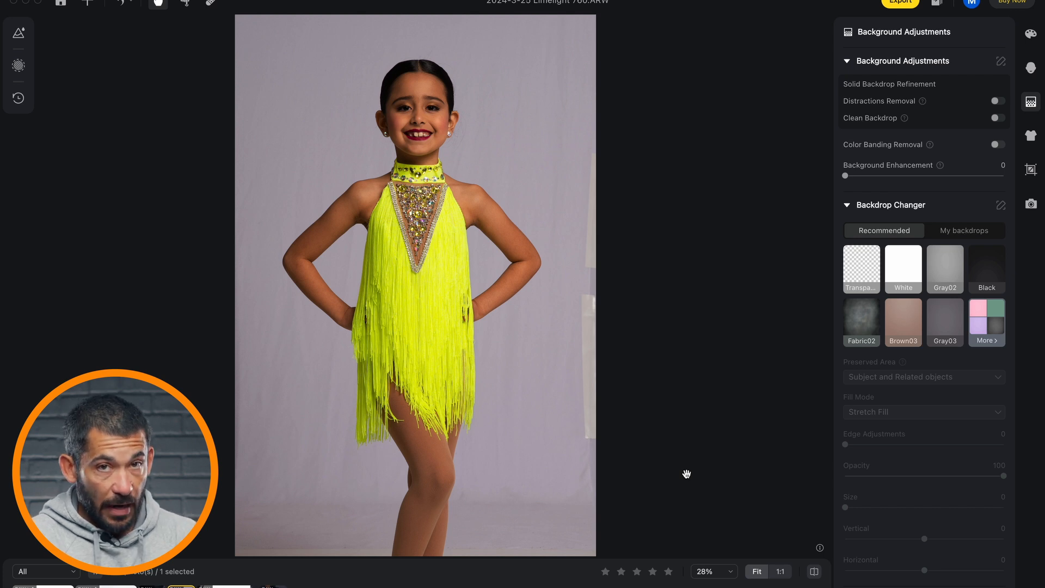
{"action": "key", "text": "Right"}
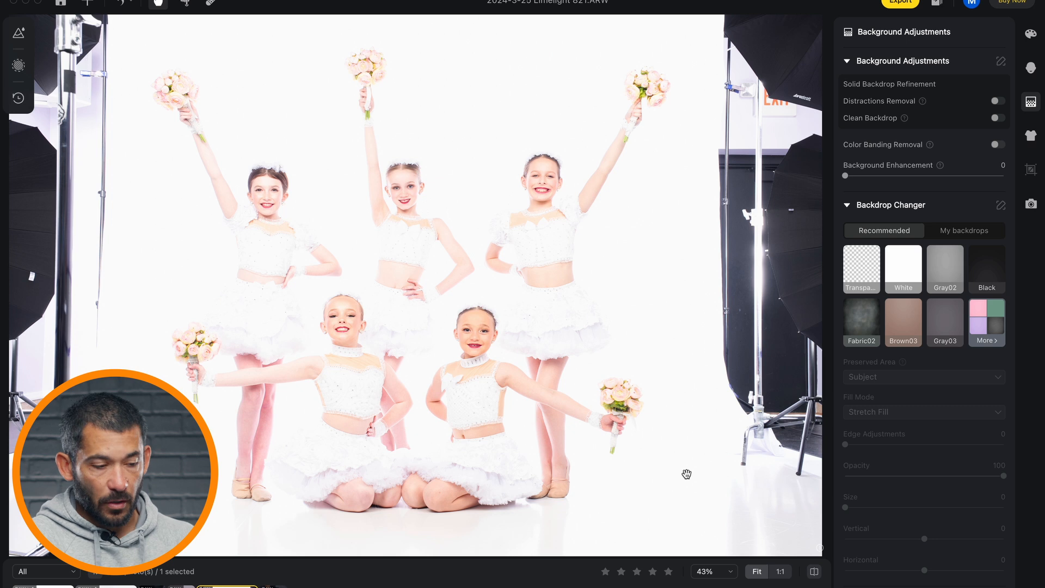
{"action": "key", "text": "Left"}
{"action": "key", "text": "Left"}
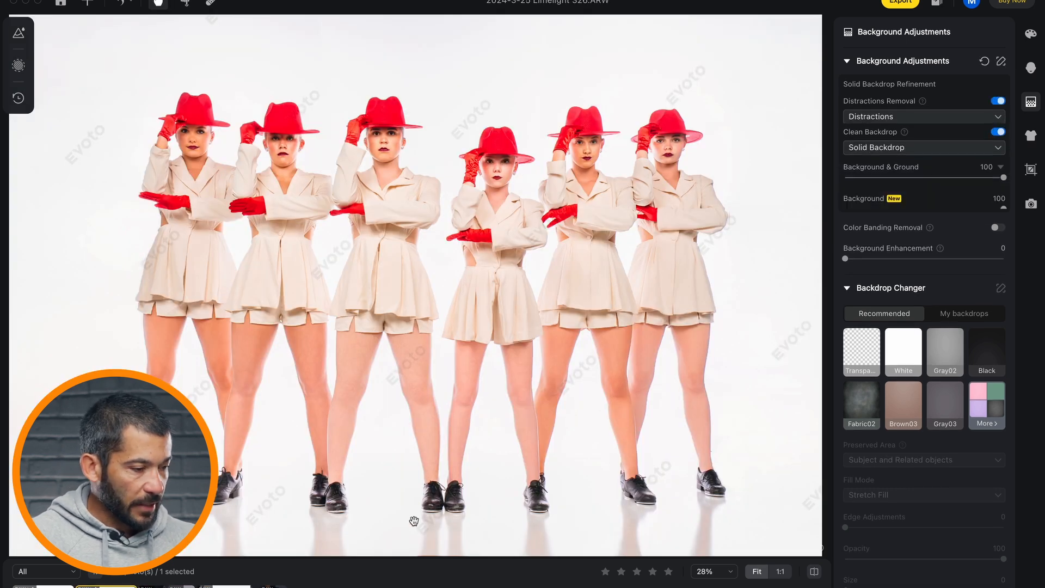
{"action": "left_click", "coordinate": [226, 586], "text": "shift"}
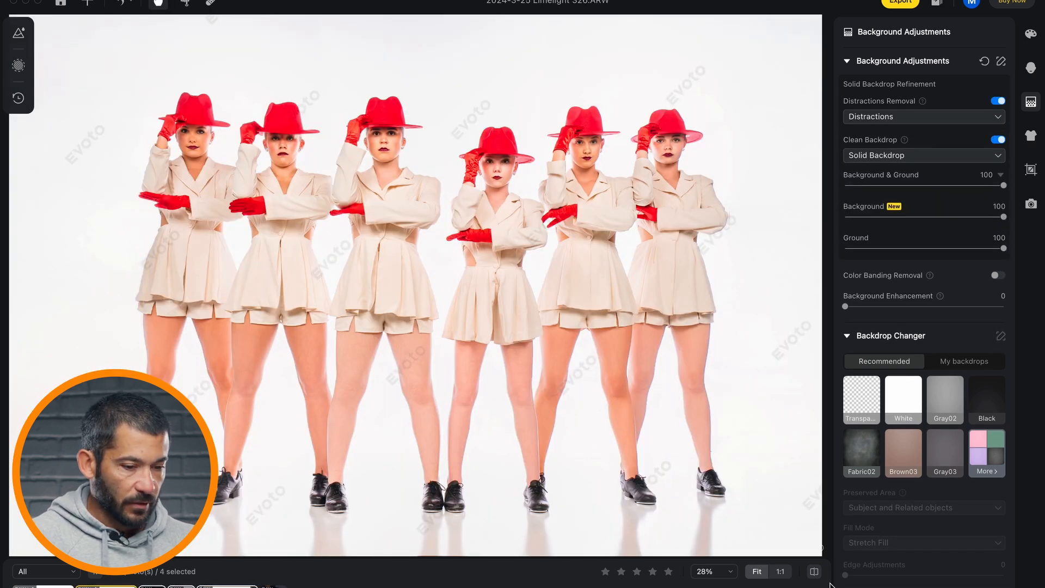
{"action": "key", "text": "super+shift+s"}
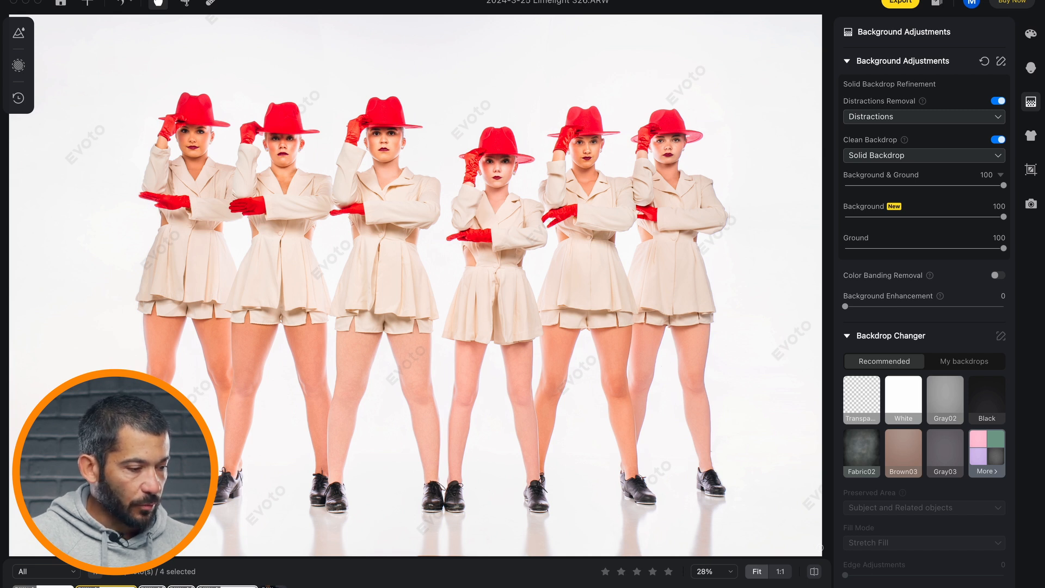
{"action": "left_click", "coordinate": [106, 585]}
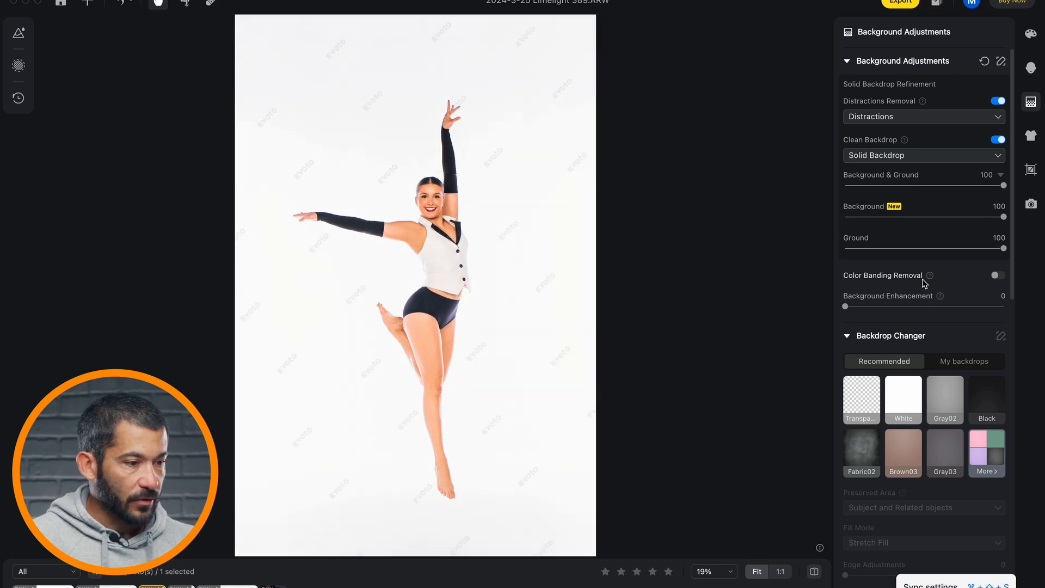
- Set the yellow-dress girl's portrait to Exposure 0.6, Contrast -33 and Shadows 38, and return to its background adjustments
{"action": "key", "text": "Right"}
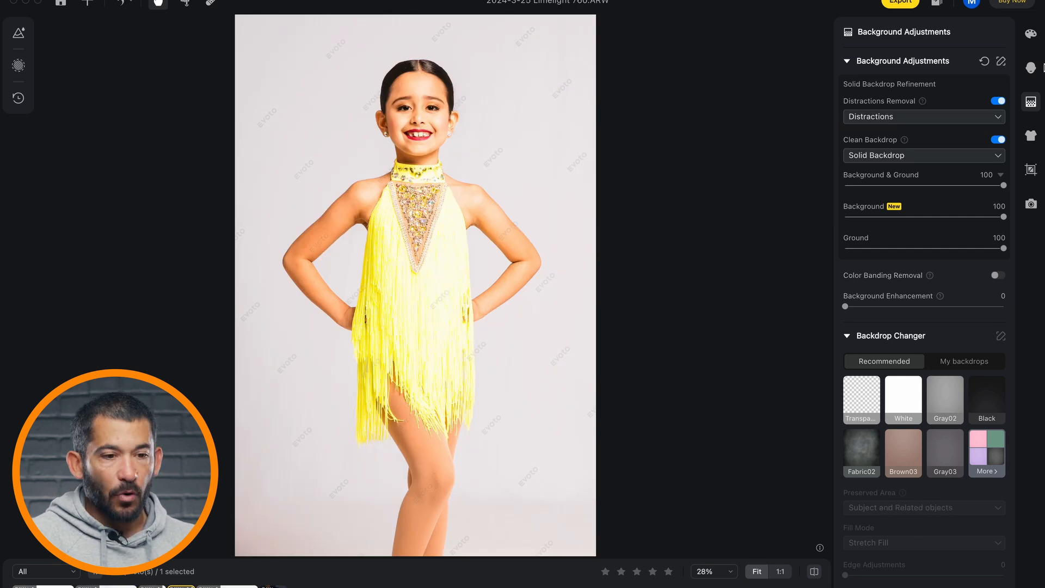
{"action": "left_click", "coordinate": [1031, 34]}
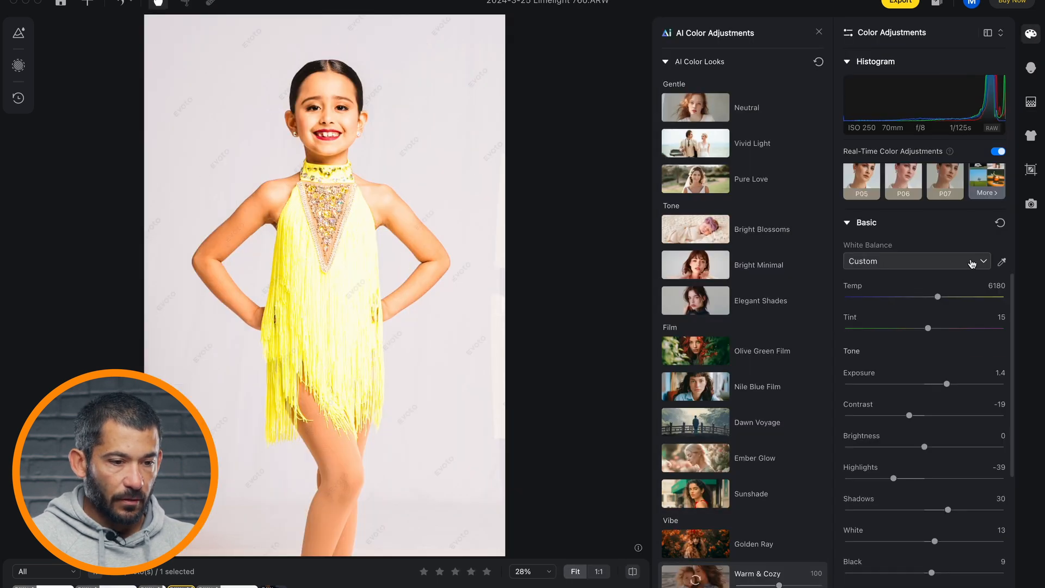
{"action": "double_click", "coordinate": [953, 384]}
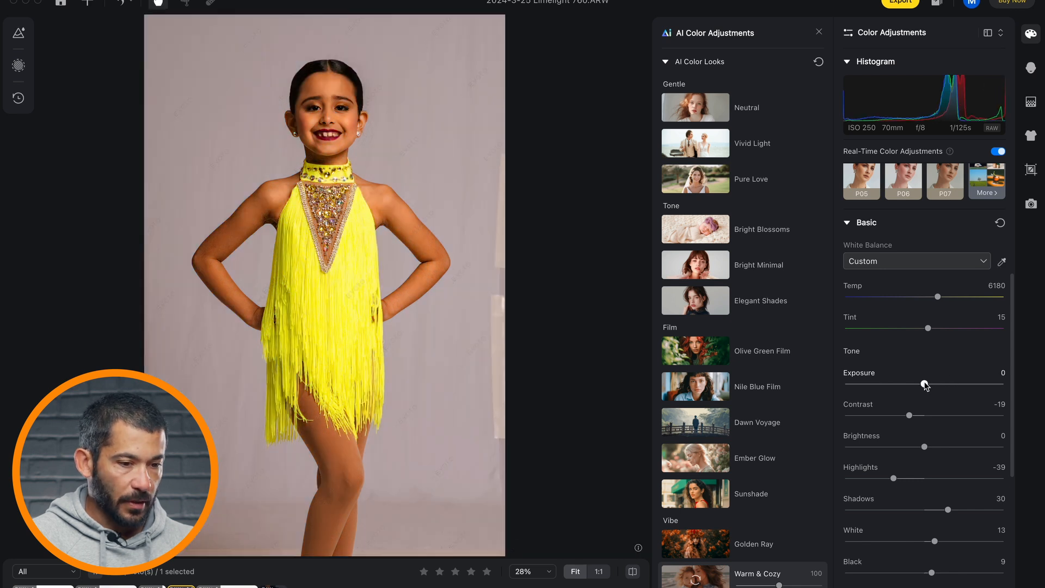
{"action": "left_click_drag", "start_coordinate": [924, 384], "coordinate": [934, 384]}
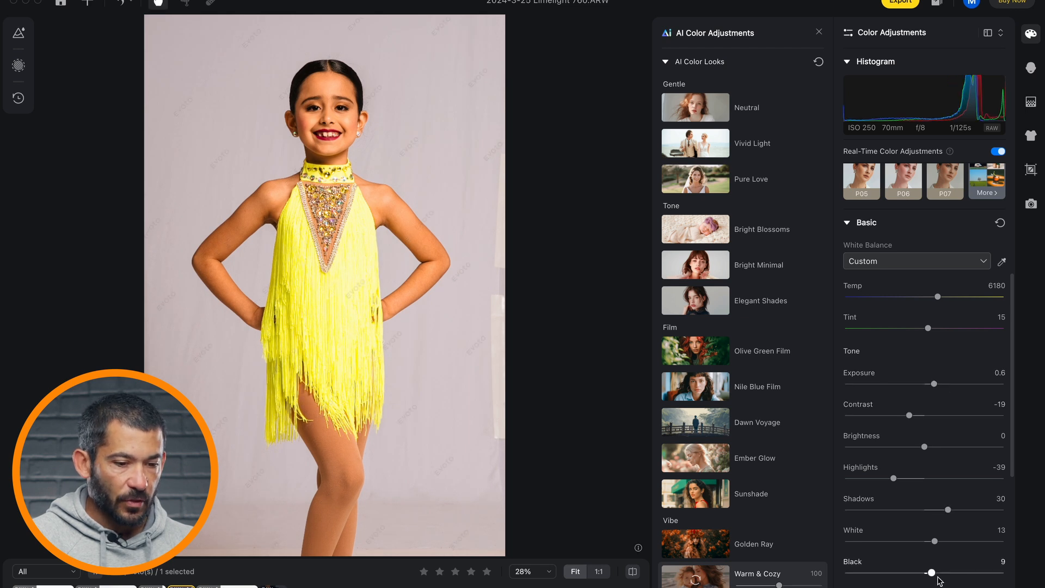
{"action": "scroll", "coordinate": [942, 566], "scroll_direction": "down", "scroll_amount": 2}
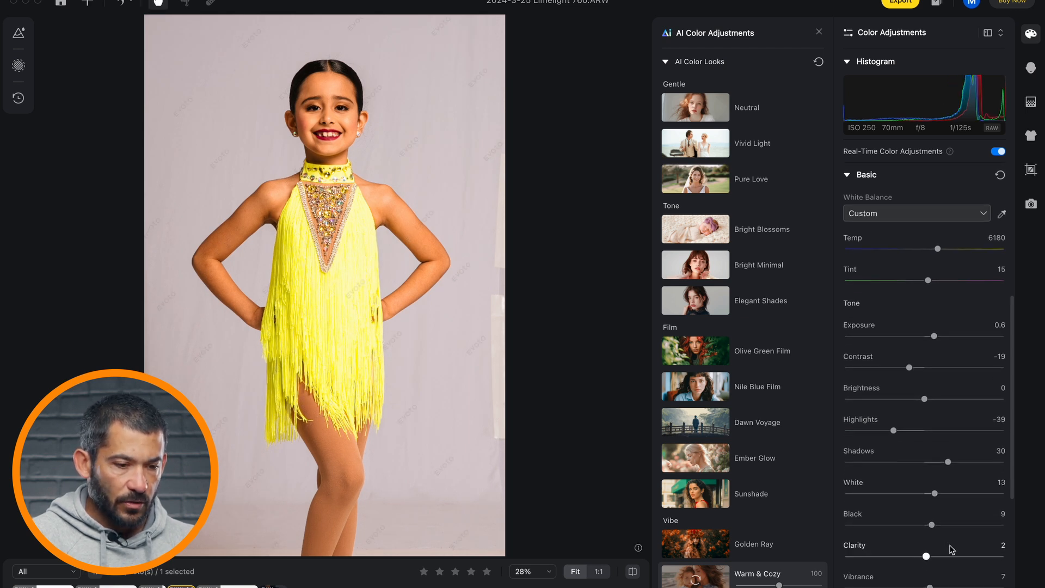
{"action": "left_click_drag", "start_coordinate": [907, 371], "coordinate": [899, 372]}
{"action": "left_click_drag", "start_coordinate": [947, 462], "coordinate": [955, 462]}
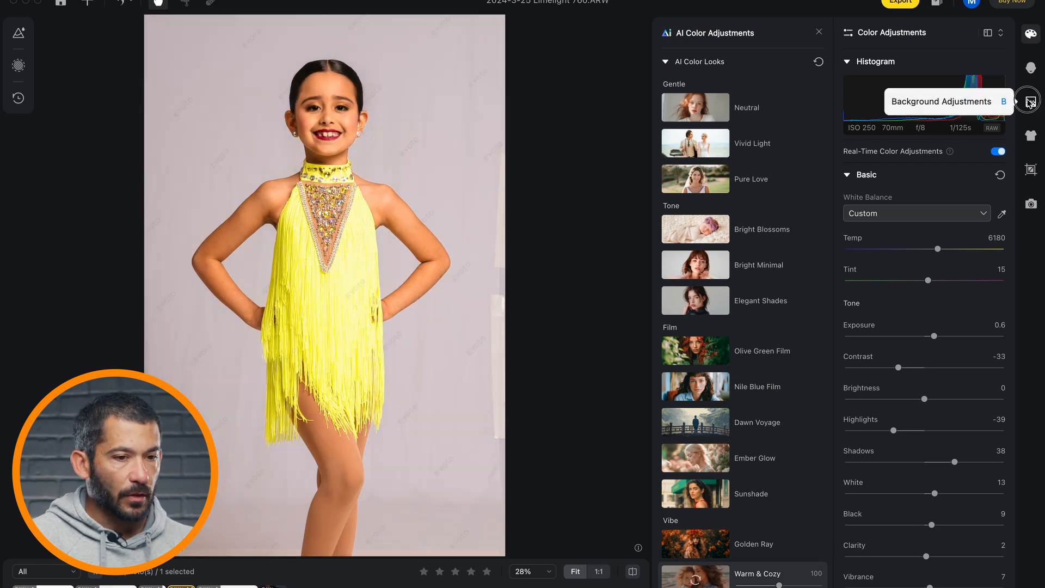
{"action": "left_click", "coordinate": [1031, 102]}
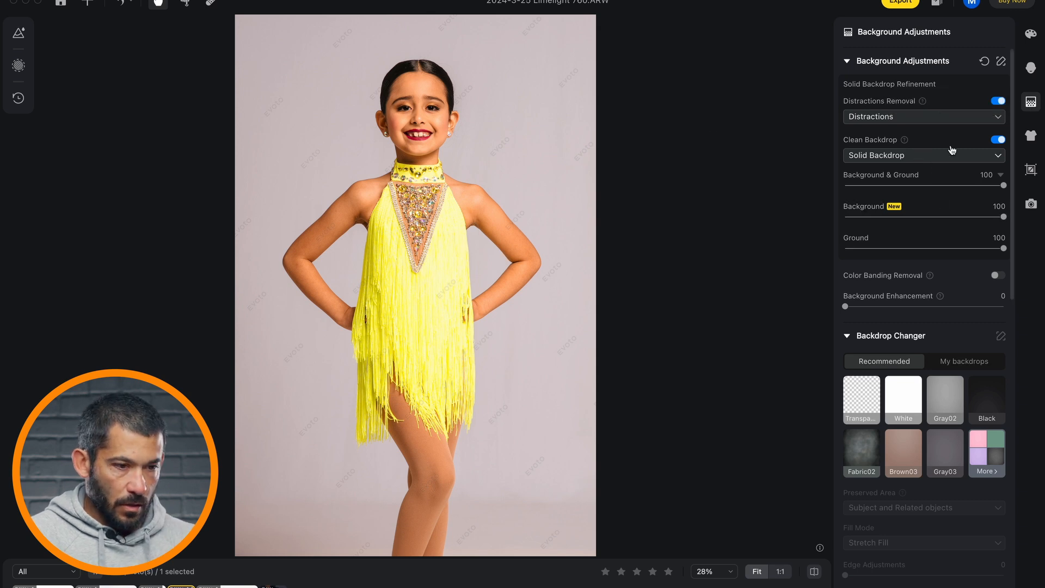
- Compare the yellow-dress girl's portrait with its unedited original, checking the taped backdrop edge and the legs
{"action": "left_click", "coordinate": [564, 425]}
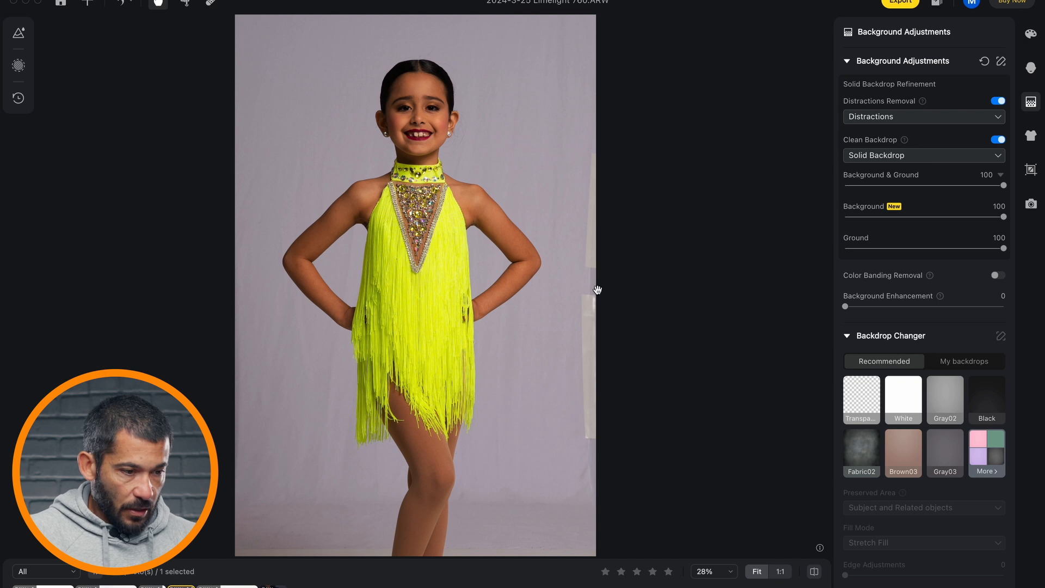
{"action": "left_click_drag", "start_coordinate": [570, 347], "coordinate": [433, 512]}
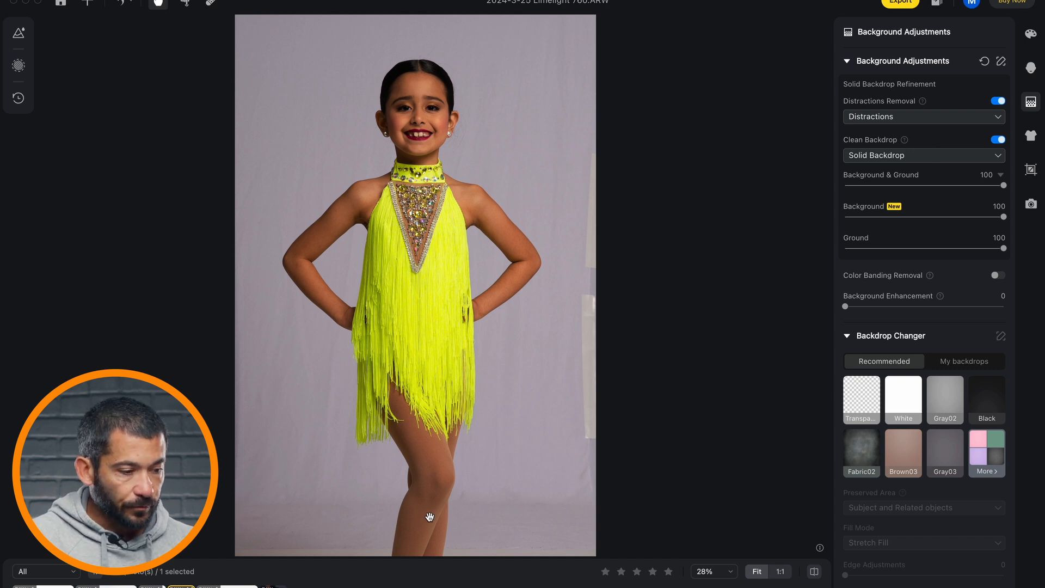
{"action": "left_click_drag", "start_coordinate": [429, 517], "coordinate": [429, 517]}
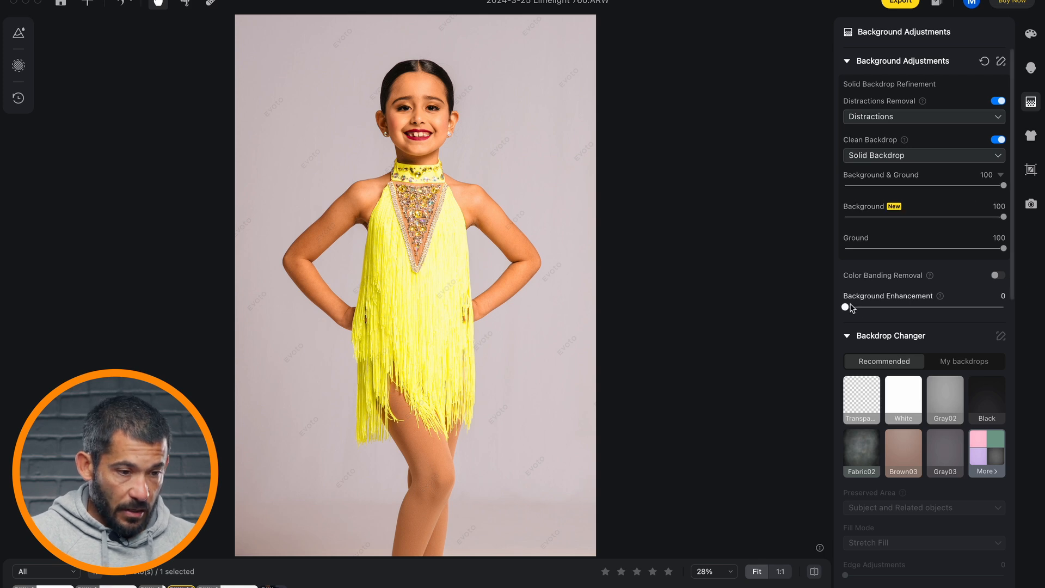
{"action": "mouse_move", "coordinate": [851, 307]}
{"action": "left_mouse_down"}
{"action": "mouse_move", "coordinate": [1027, 311]}
{"action": "mouse_move", "coordinate": [845, 307]}
{"action": "left_mouse_up"}
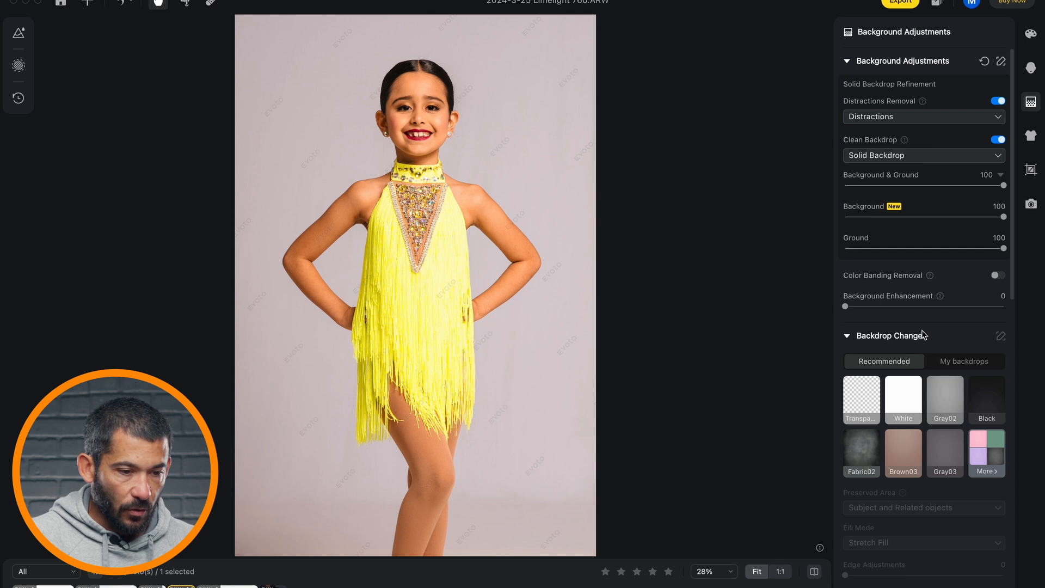
- Try the White and Fabric02 backdrops behind the yellow-dress girl, checking the hair, arm and fringe edges against the original
{"action": "left_click", "coordinate": [908, 401]}
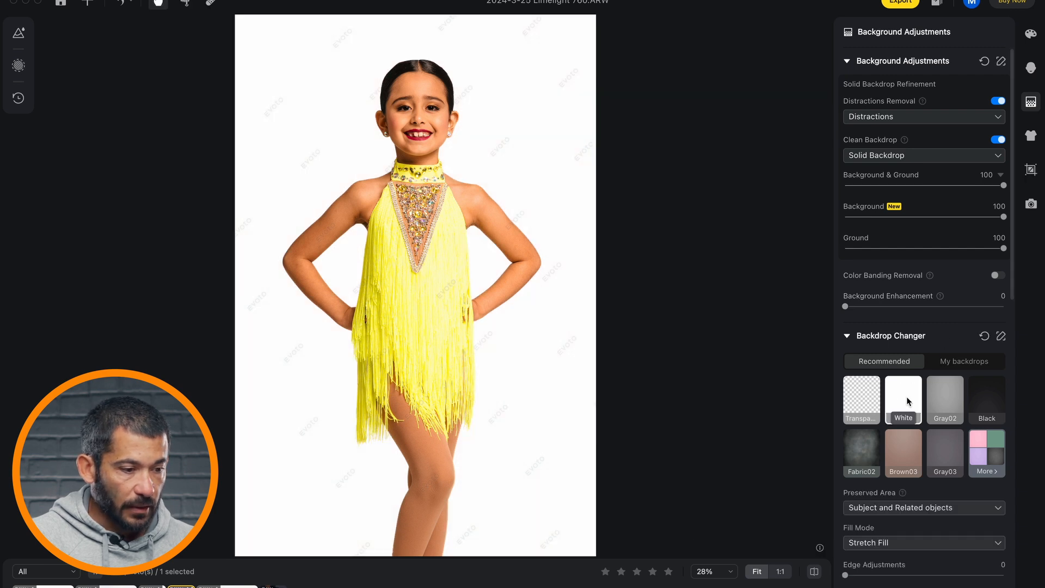
{"action": "left_click", "coordinate": [533, 240]}
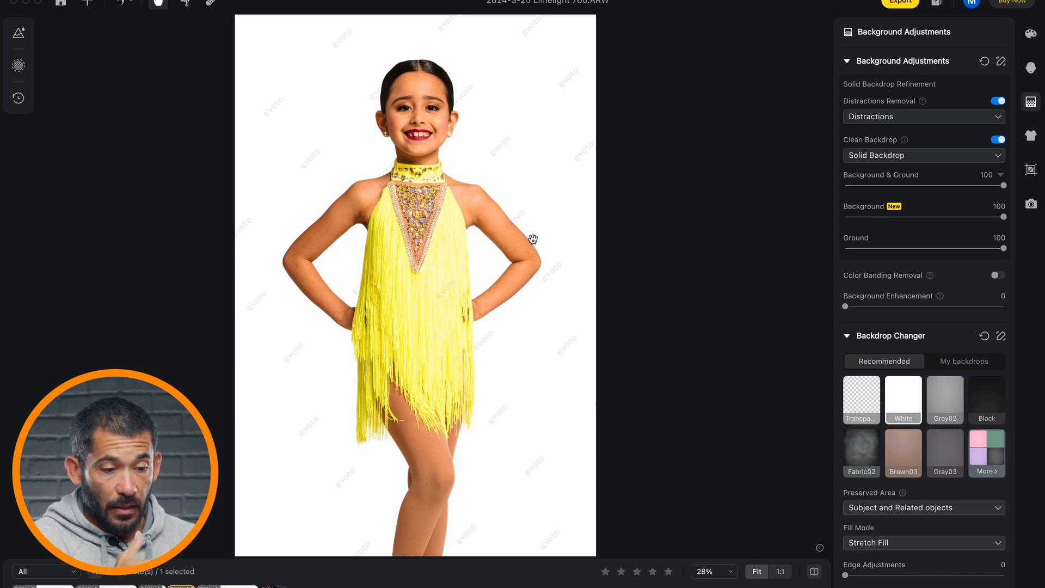
{"action": "left_click", "coordinate": [862, 454]}
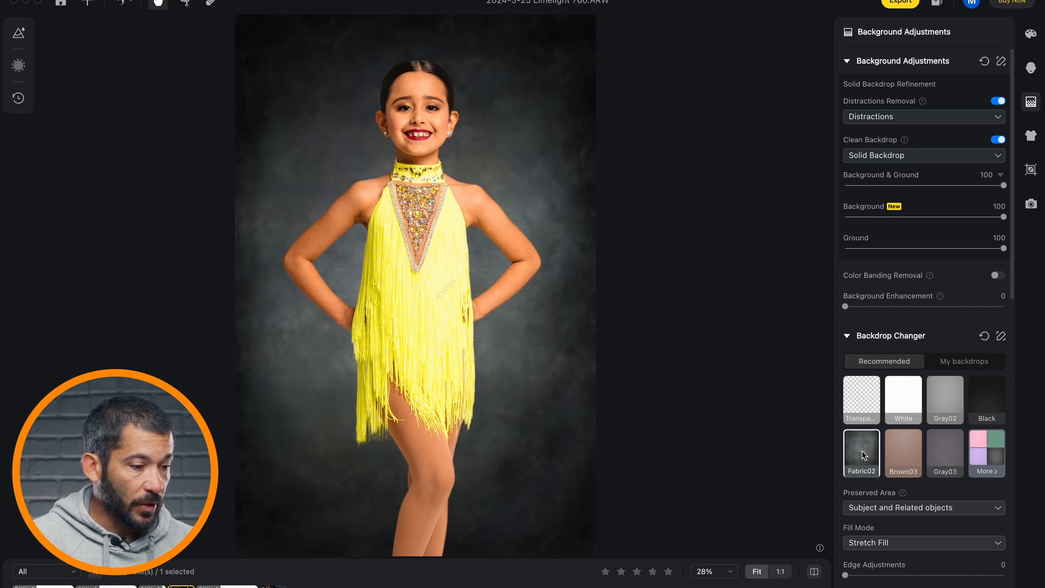
{"action": "scroll", "coordinate": [484, 454], "scroll_direction": "up", "scroll_amount": 5}
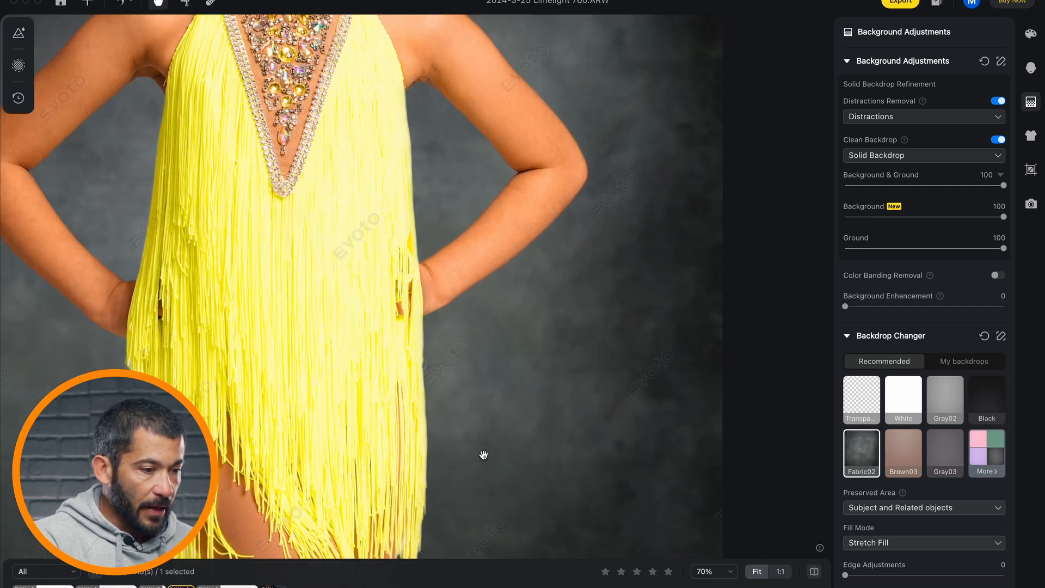
{"action": "left_click_drag", "start_coordinate": [483, 455], "coordinate": [502, 301]}
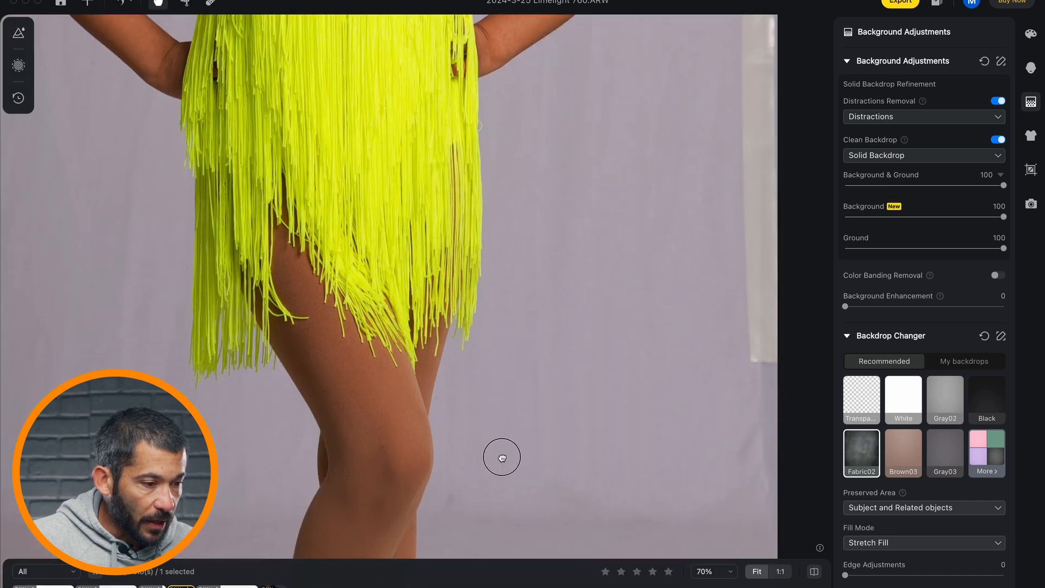
{"action": "left_click_drag", "start_coordinate": [501, 455], "coordinate": [538, 316]}
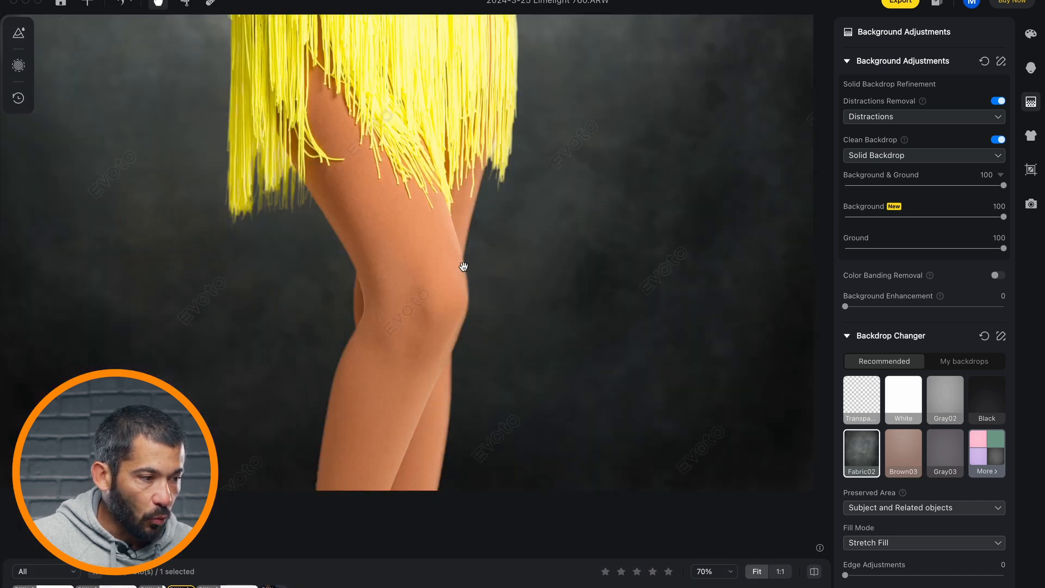
{"action": "scroll", "coordinate": [463, 267], "scroll_direction": "up", "scroll_amount": 10}
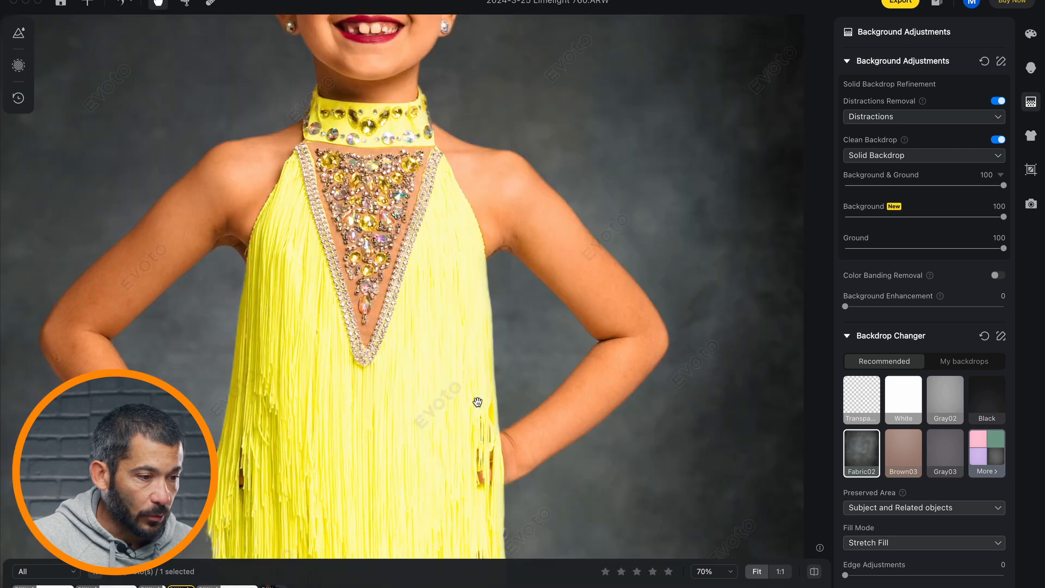
{"action": "scroll", "coordinate": [476, 386], "scroll_direction": "up", "scroll_amount": 5}
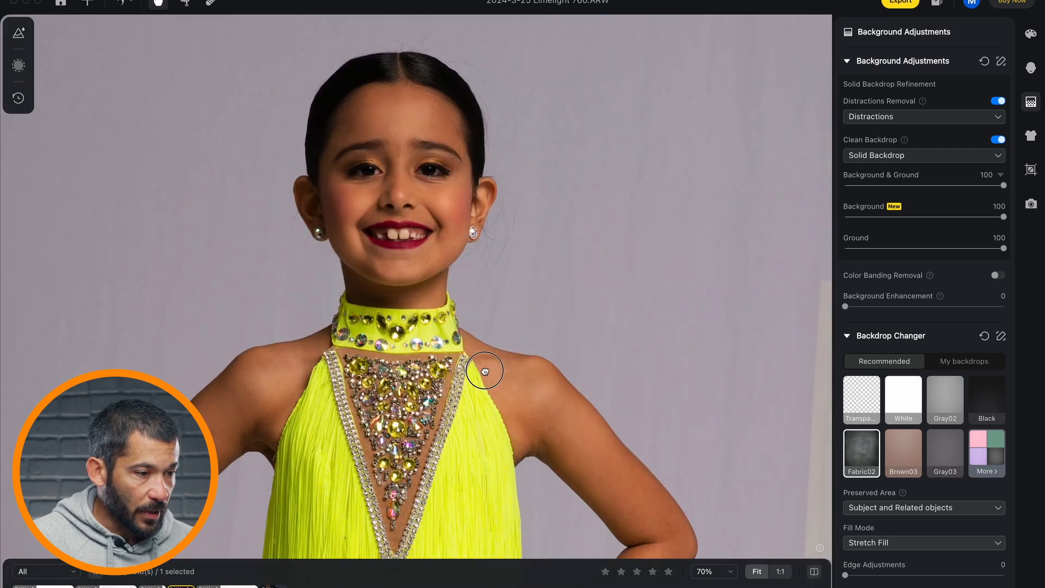
{"action": "scroll", "coordinate": [485, 372], "scroll_direction": "down", "scroll_amount": 8}
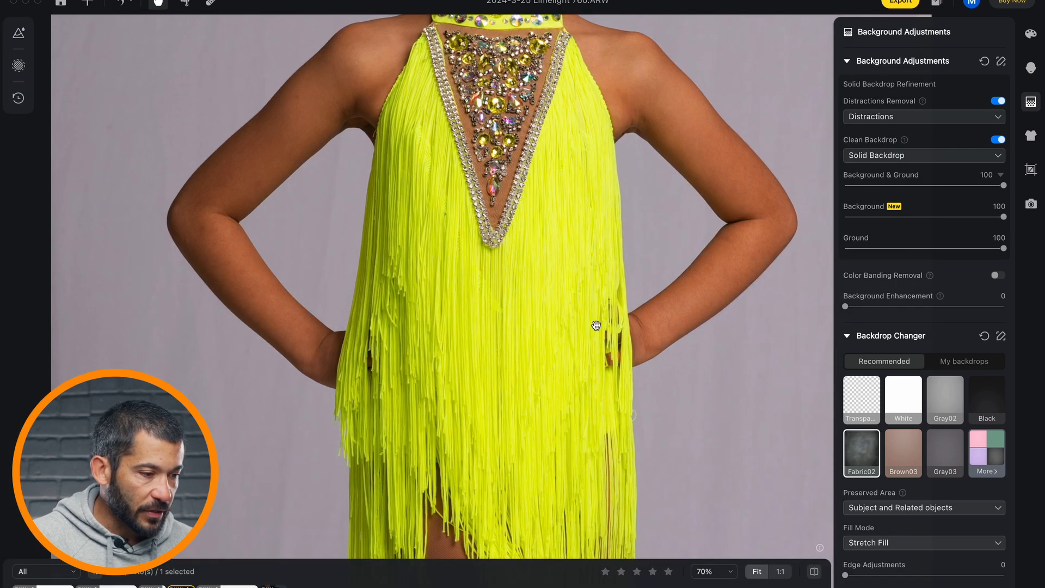
{"action": "scroll", "coordinate": [604, 302], "scroll_direction": "up", "scroll_amount": 6}
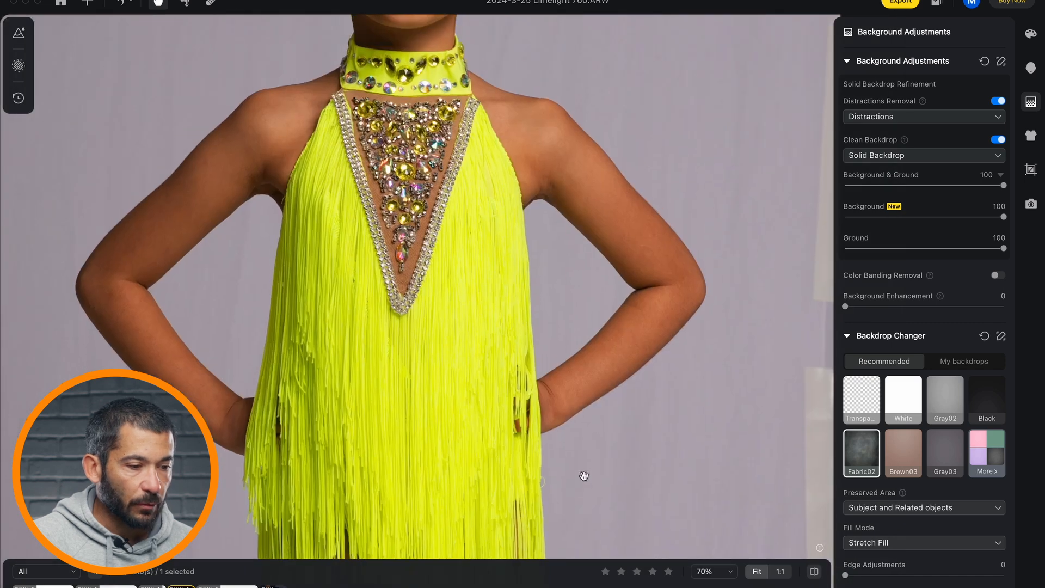
{"action": "scroll", "coordinate": [567, 368], "scroll_direction": "down", "scroll_amount": 3}
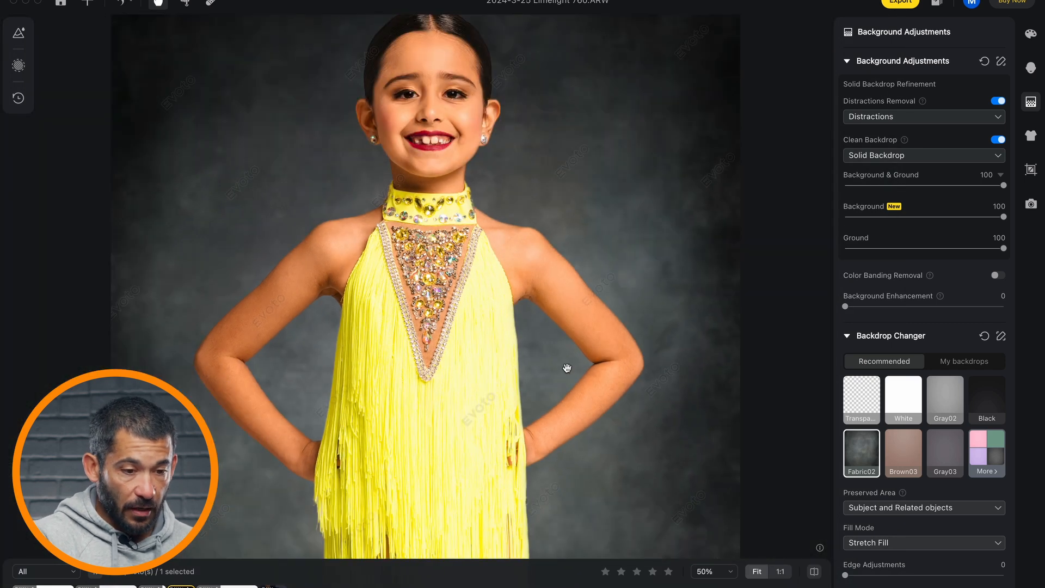
- Try the Gray02 and Black backdrops on the portrait, checking the girl's cutout from head to legs
{"action": "left_click", "coordinate": [951, 395]}
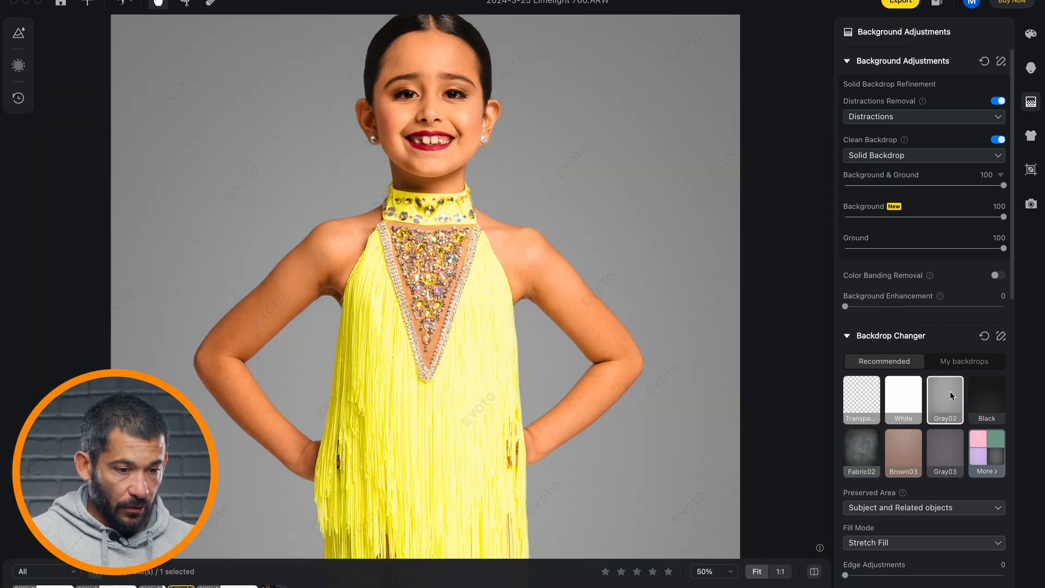
{"action": "scroll", "coordinate": [599, 195], "scroll_direction": "down", "scroll_amount": 6}
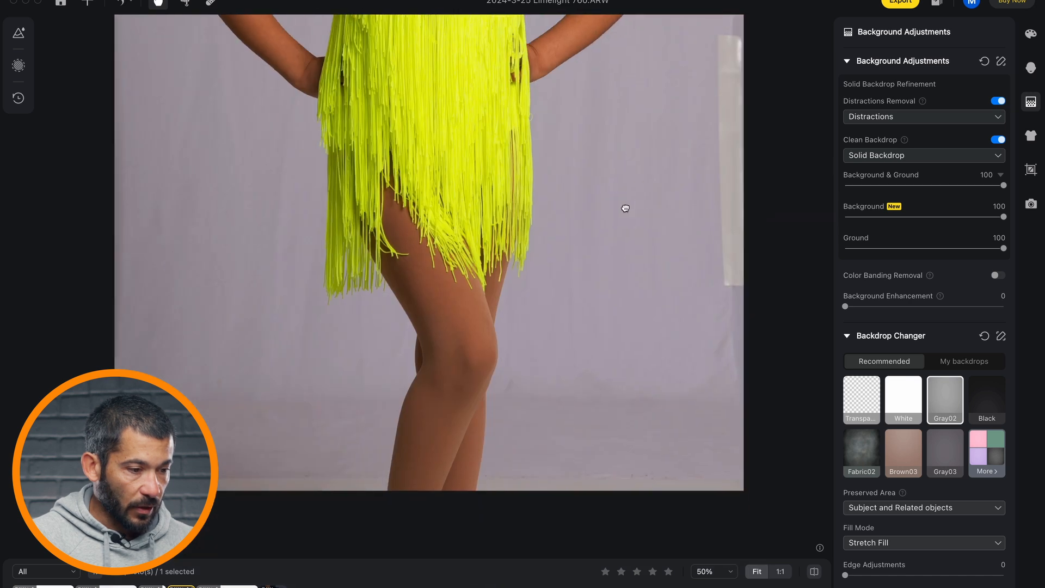
{"action": "left_click", "coordinate": [988, 398]}
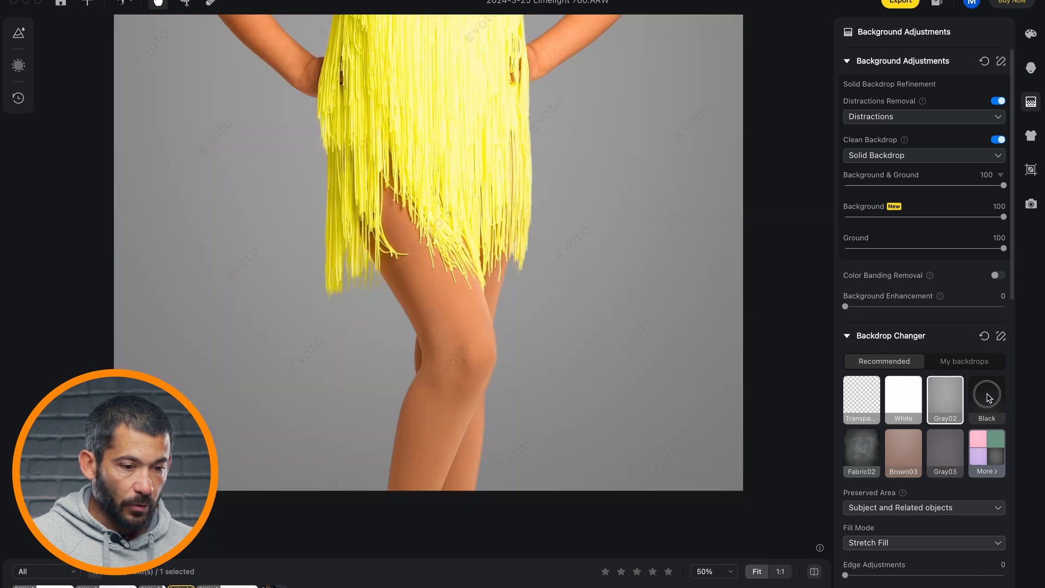
{"action": "scroll", "coordinate": [579, 378], "scroll_direction": "up", "scroll_amount": 6}
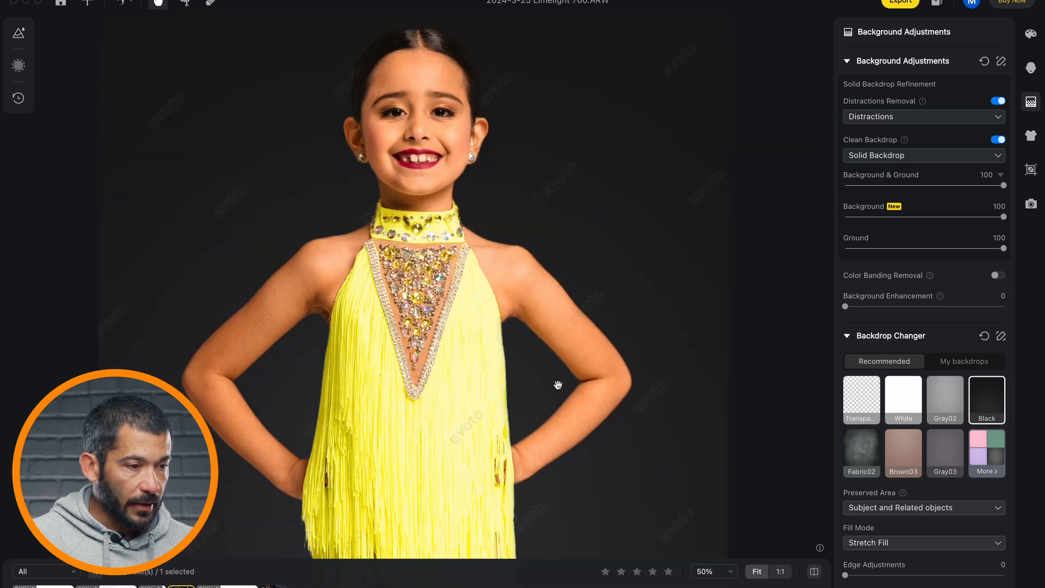
- Replace the portrait's backdrop with White and check the whole figure against the original
{"action": "left_click", "coordinate": [918, 420]}
{"action": "scroll", "coordinate": [598, 245], "scroll_direction": "down", "scroll_amount": 4}
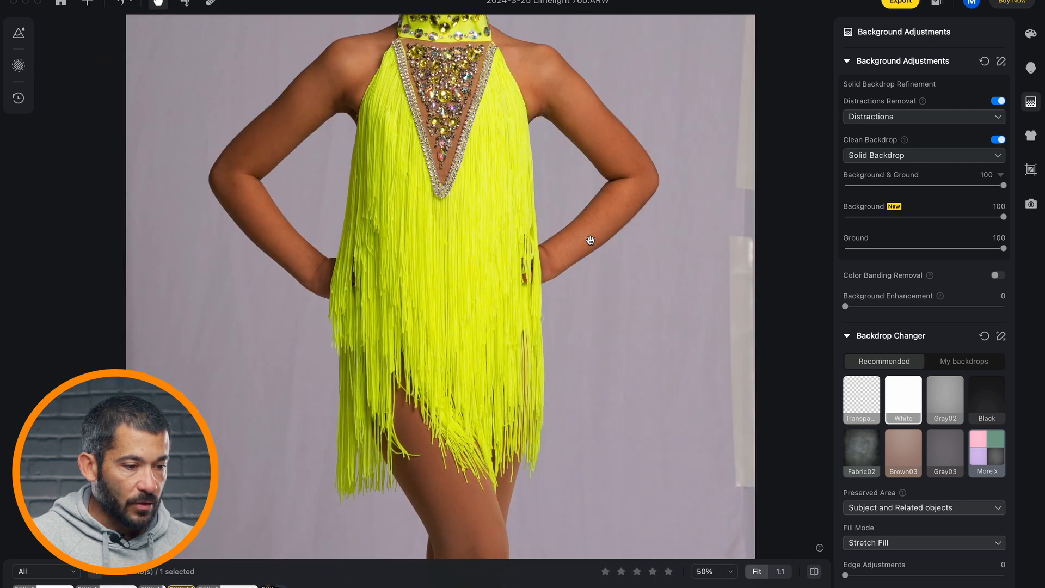
{"action": "scroll", "coordinate": [582, 214], "scroll_direction": "up", "scroll_amount": 5}
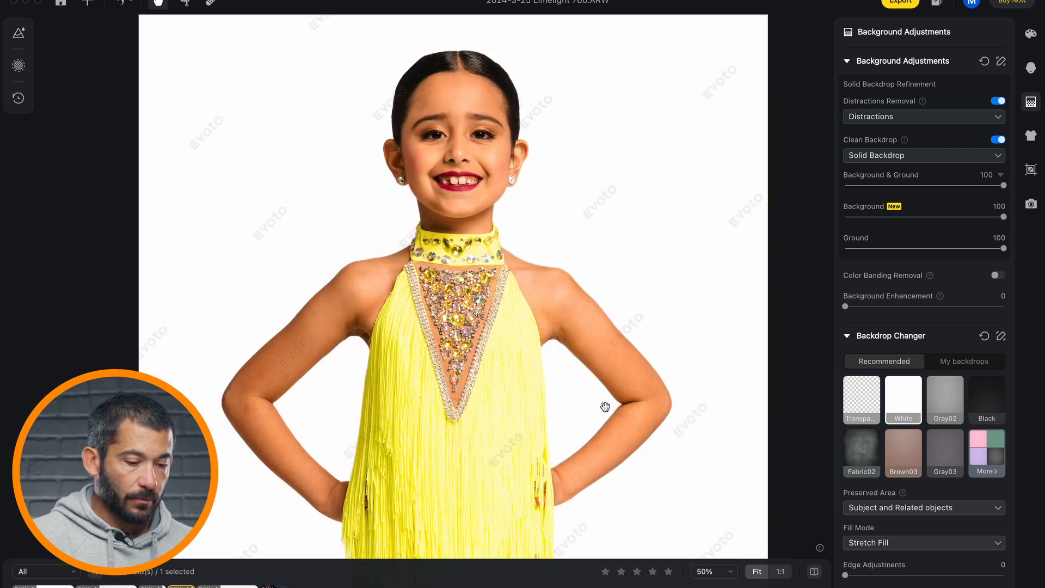
{"action": "scroll", "coordinate": [604, 407], "scroll_direction": "down", "scroll_amount": 5}
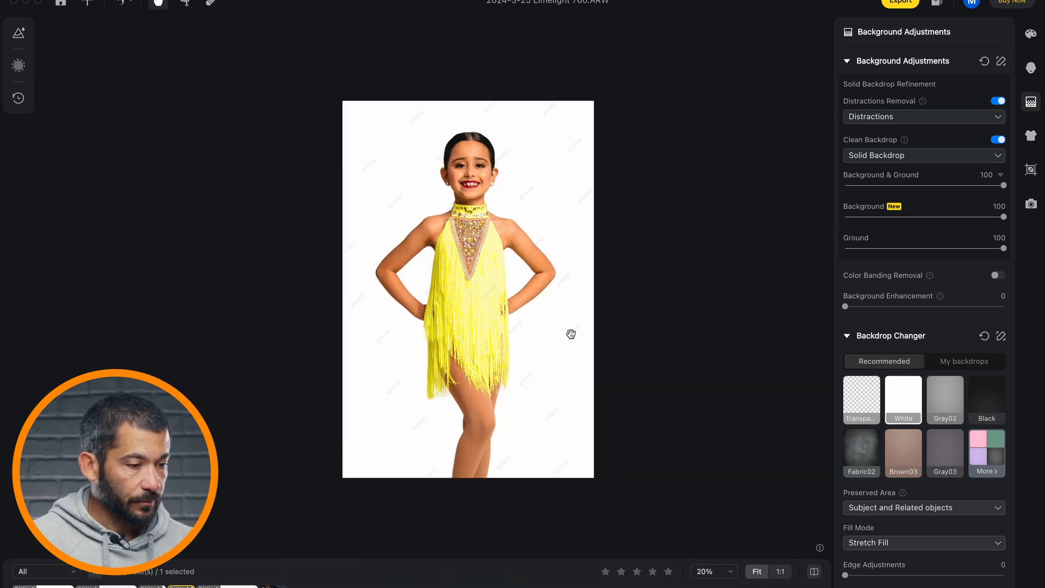
- Go to the next photo of five dancers with bouquets and compare its background, dresses and floor with the unedited original
{"action": "key", "text": "Right"}
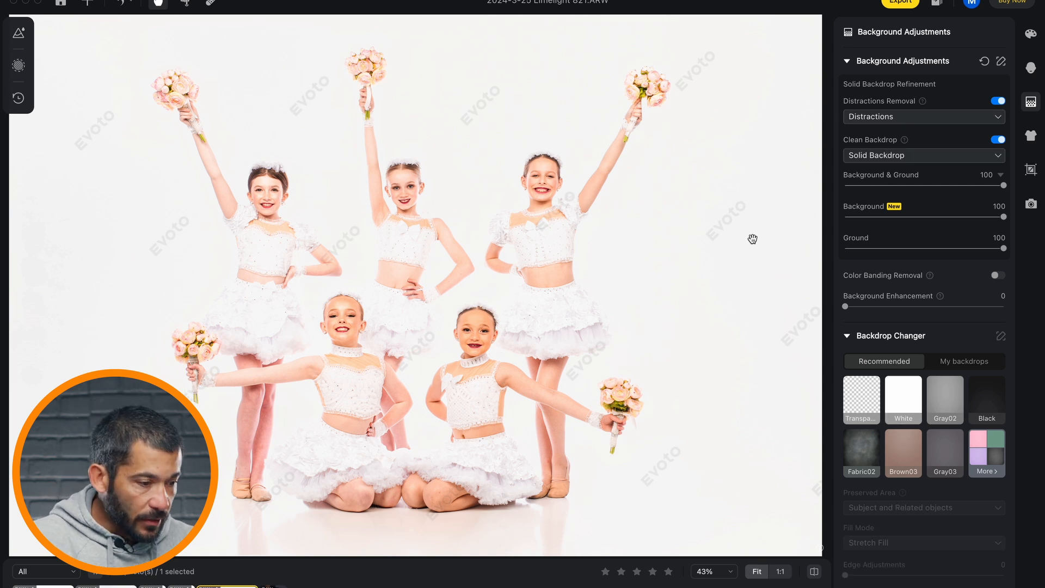
{"action": "key", "text": "backslash"}
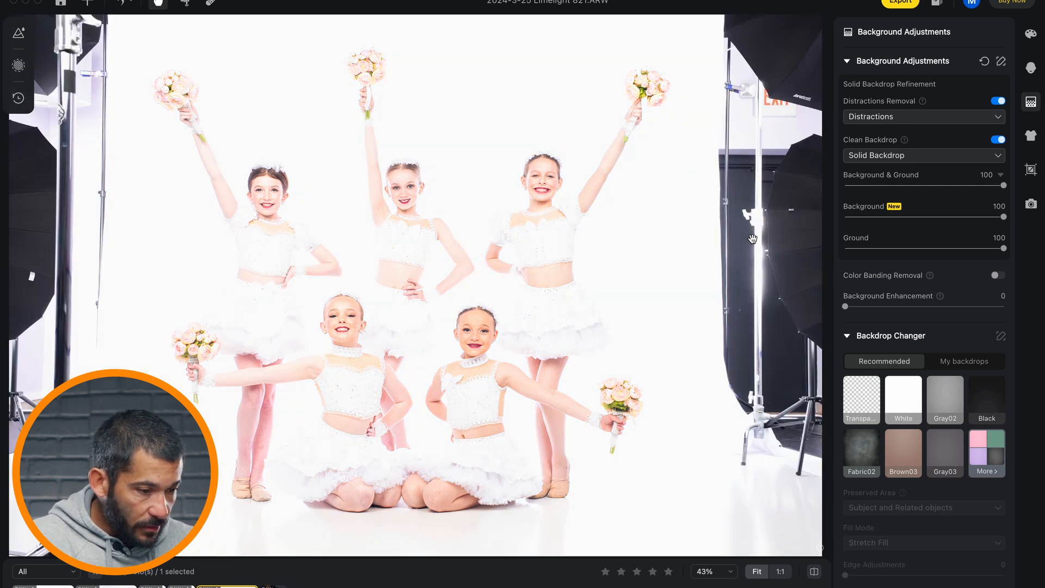
{"action": "key", "text": "backslash"}
{"action": "key", "text": "backslash"}
{"action": "key", "text": "backslash"}
{"action": "key", "text": "backslash"}
{"action": "key", "text": "backslash"}
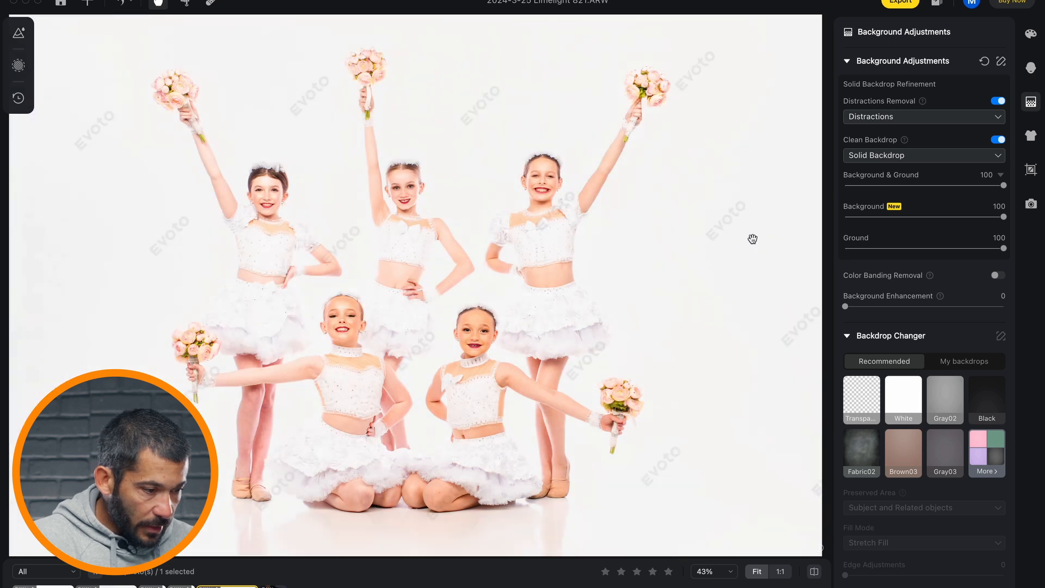
{"action": "key", "text": "backslash"}
{"action": "key", "text": "backslash"}
{"action": "key", "text": "backslash"}
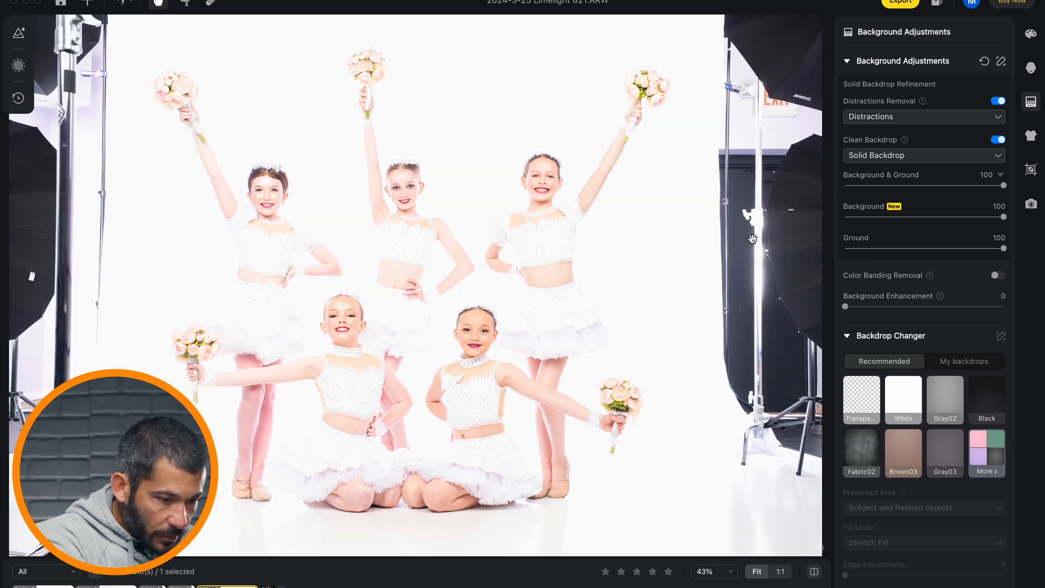
{"action": "key", "text": "backslash"}
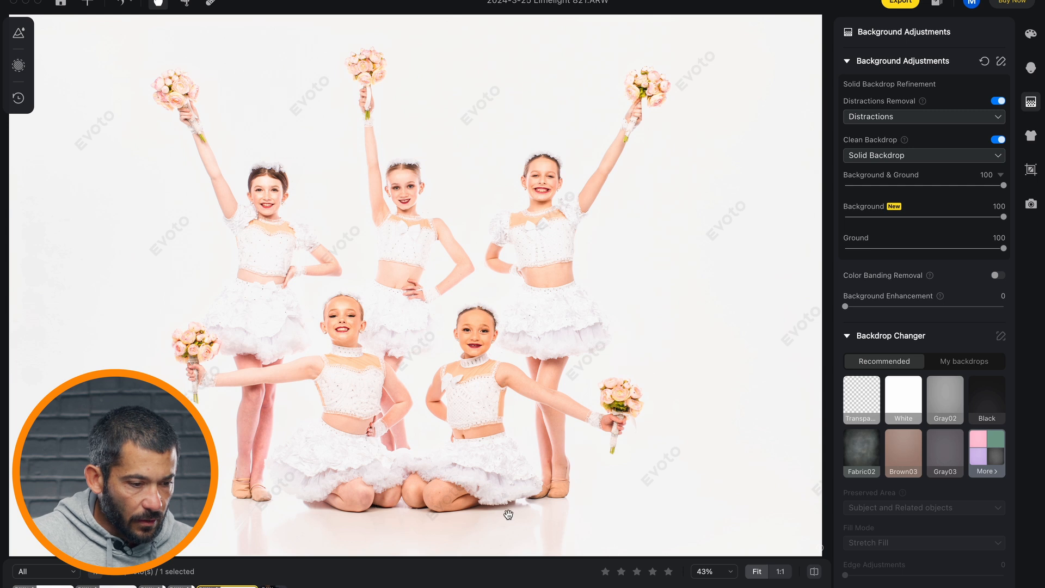
{"action": "key", "text": "backslash"}
{"action": "key", "text": "backslash"}
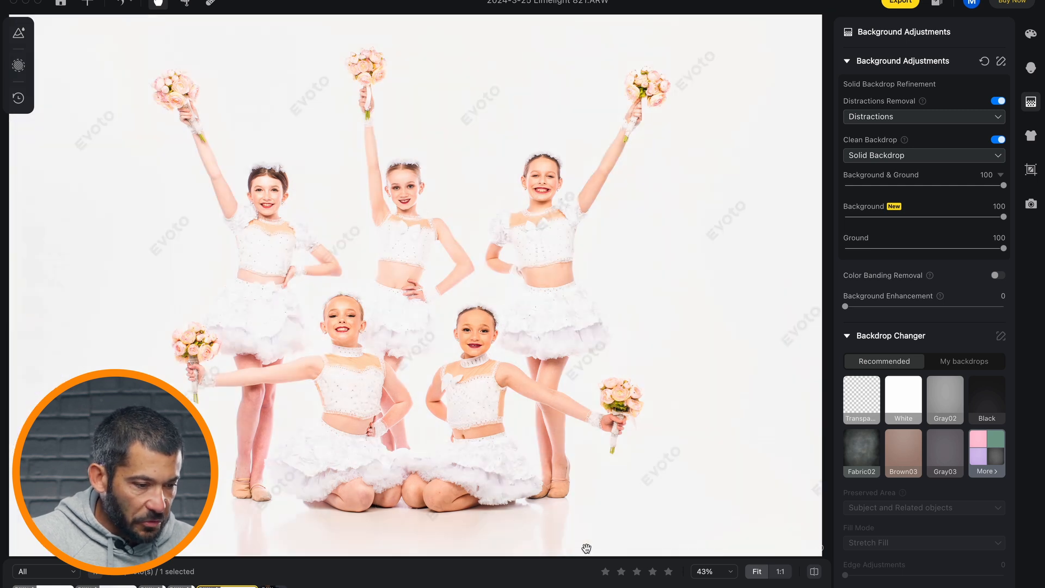
{"action": "key", "text": "backslash"}
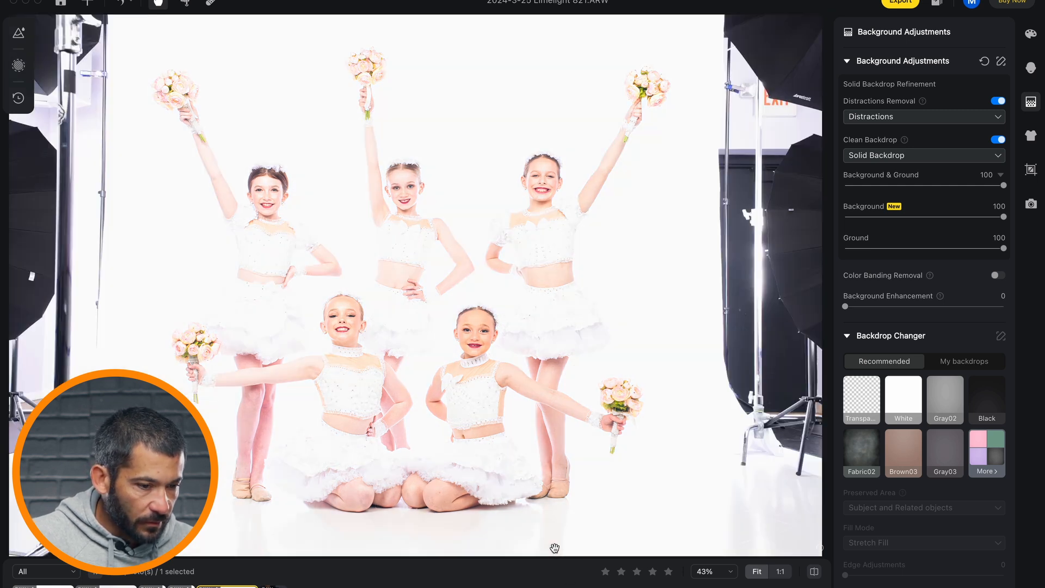
{"action": "key", "text": "backslash"}
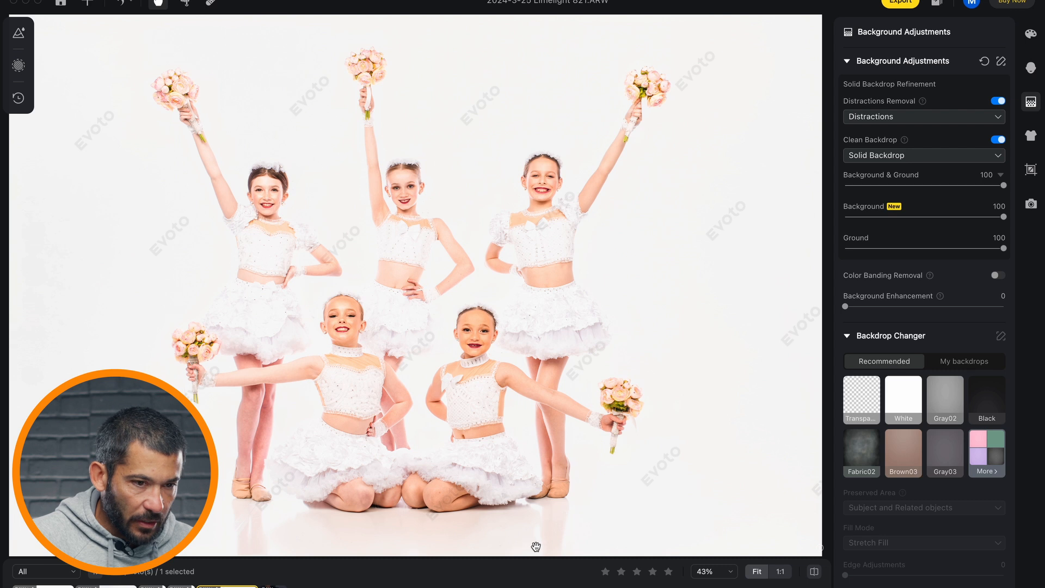
{"action": "key", "text": "backslash"}
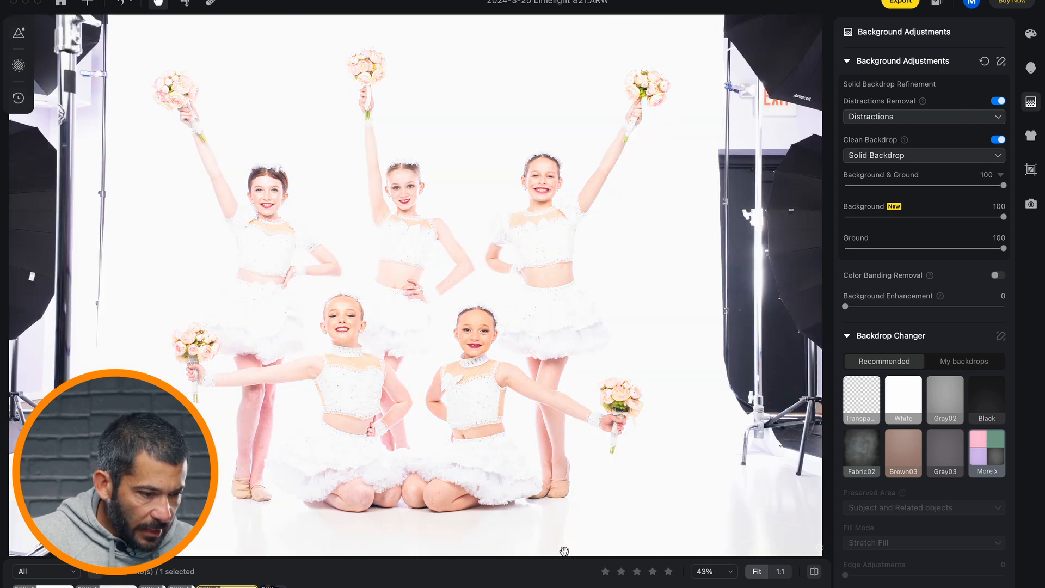
{"action": "key", "text": "backslash"}
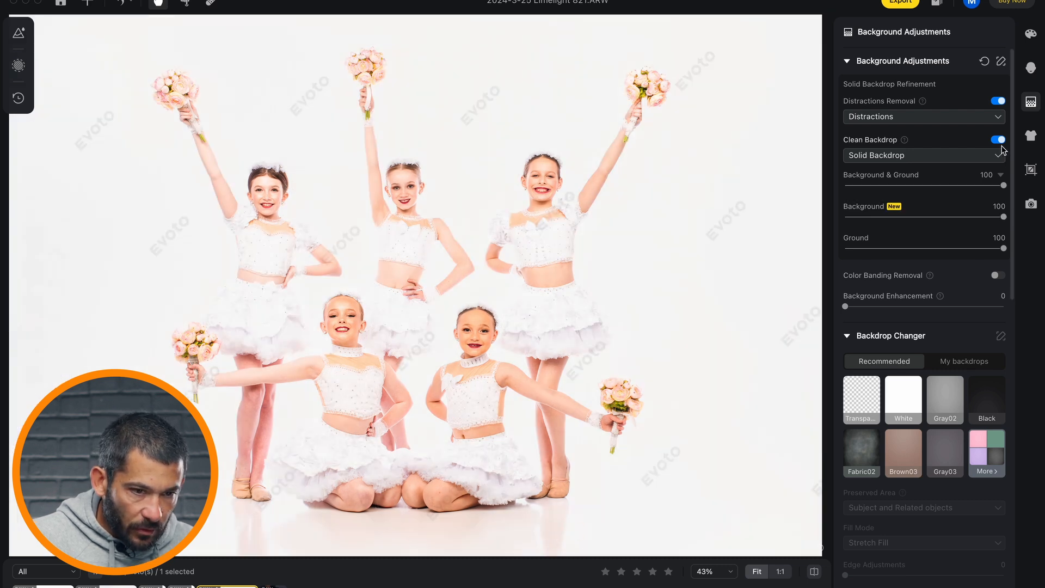
- Turn off Clean Backdrop for the five-dancer photo and compare it without and with Distractions Removal, leaving the removal on
{"action": "left_click", "coordinate": [999, 140]}
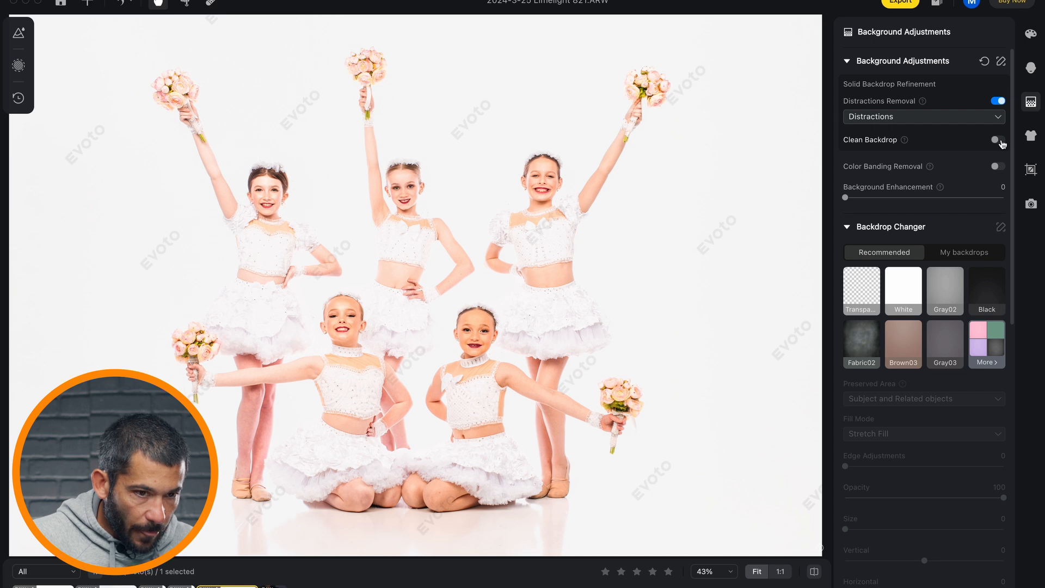
{"action": "left_click", "coordinate": [998, 101]}
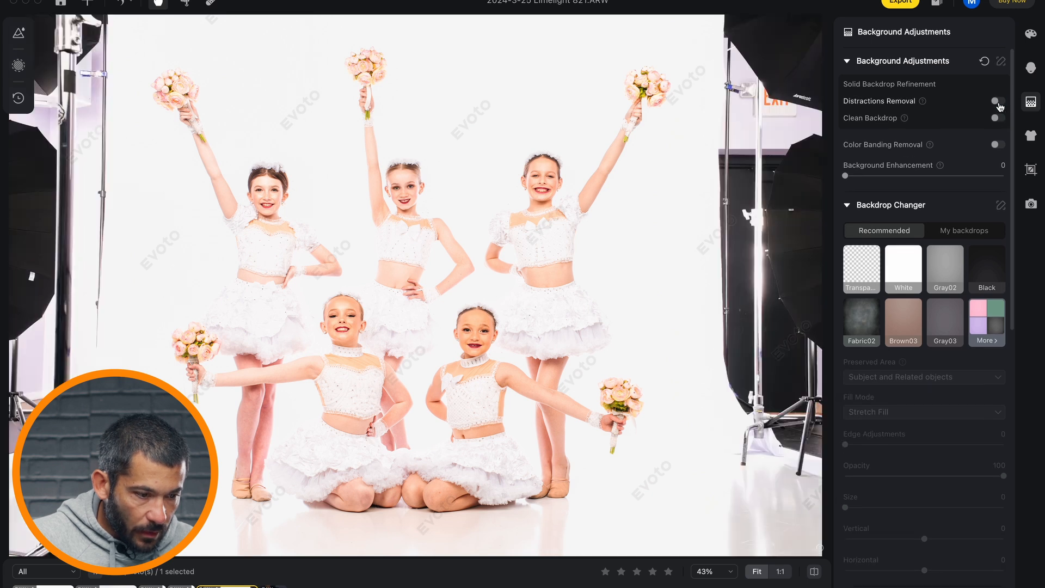
{"action": "left_click", "coordinate": [998, 102]}
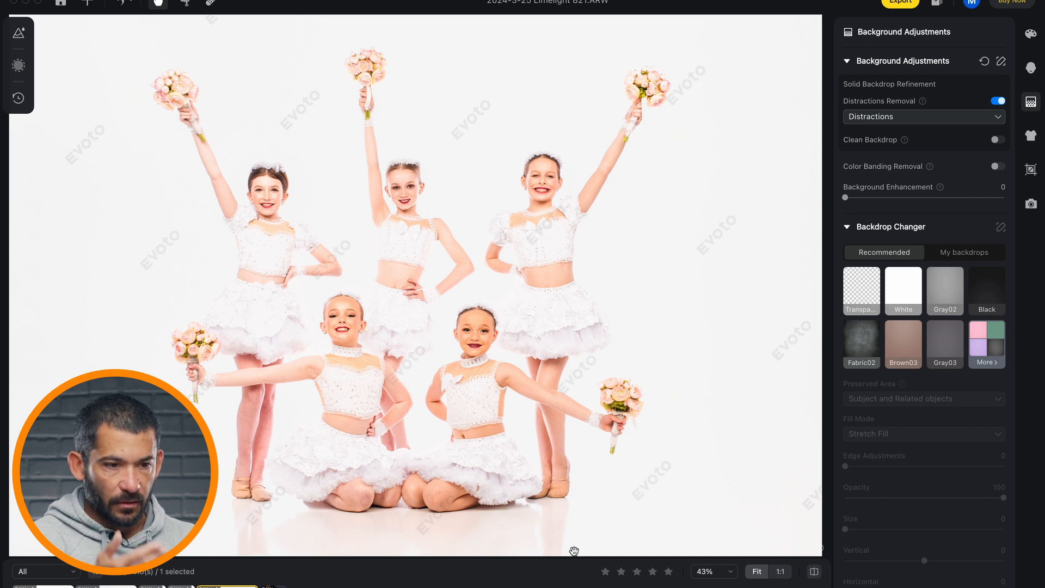
- Turn Clean Backdrop back on for the five-dancer photo and set exposure to -1.05, highlights to -71 and contrast to -15
{"action": "left_click", "coordinate": [996, 140]}
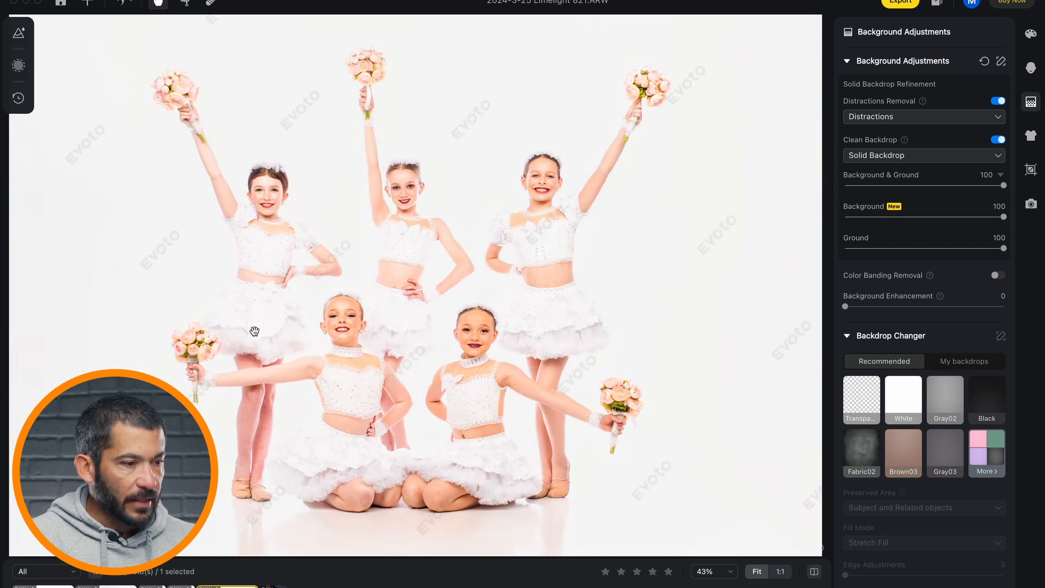
{"action": "left_click", "coordinate": [1031, 33]}
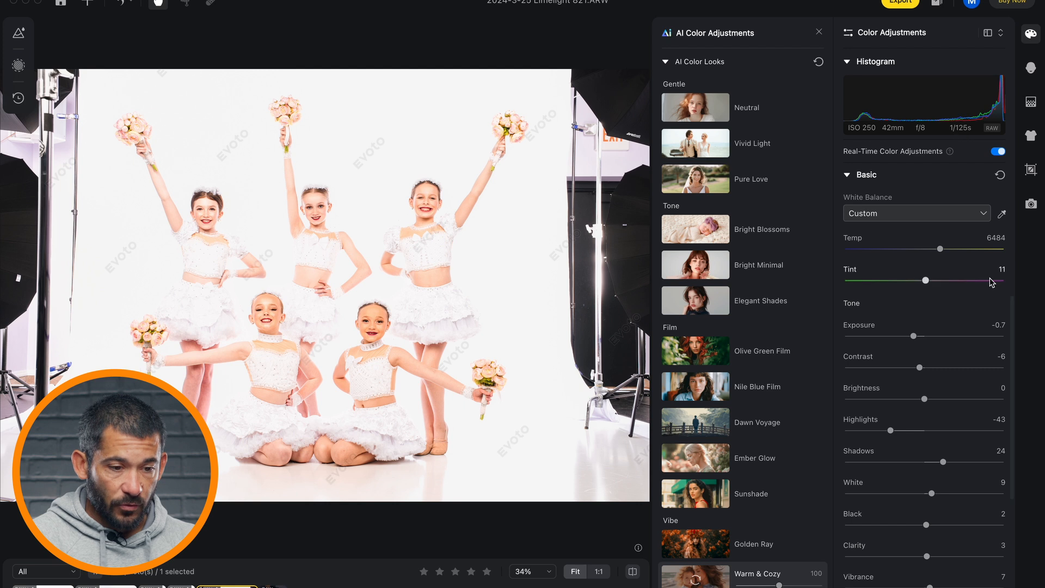
{"action": "left_click_drag", "start_coordinate": [915, 337], "coordinate": [909, 339]}
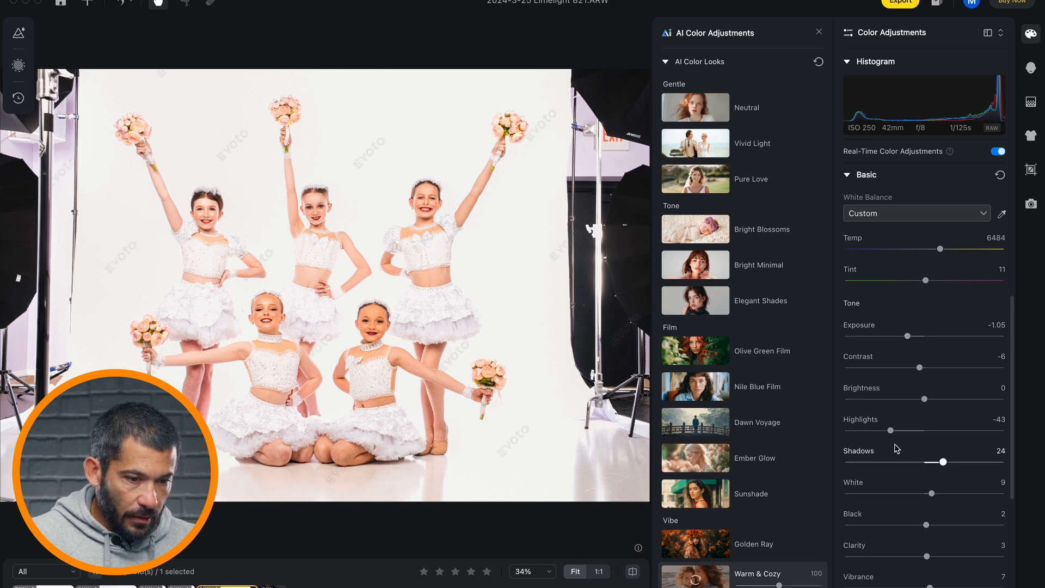
{"action": "left_click_drag", "start_coordinate": [892, 432], "coordinate": [875, 434]}
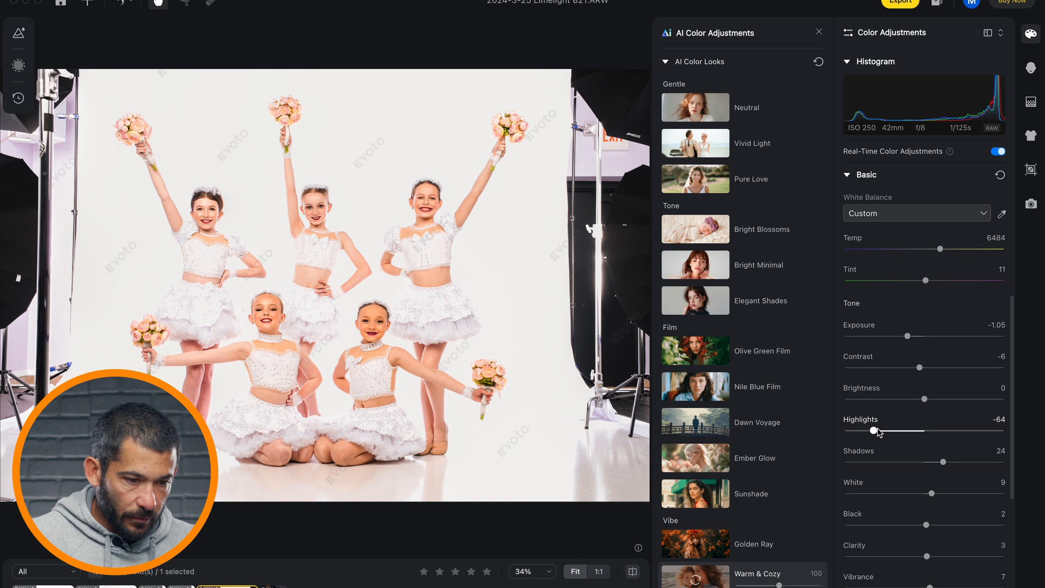
{"action": "left_click_drag", "start_coordinate": [874, 431], "coordinate": [868, 431]}
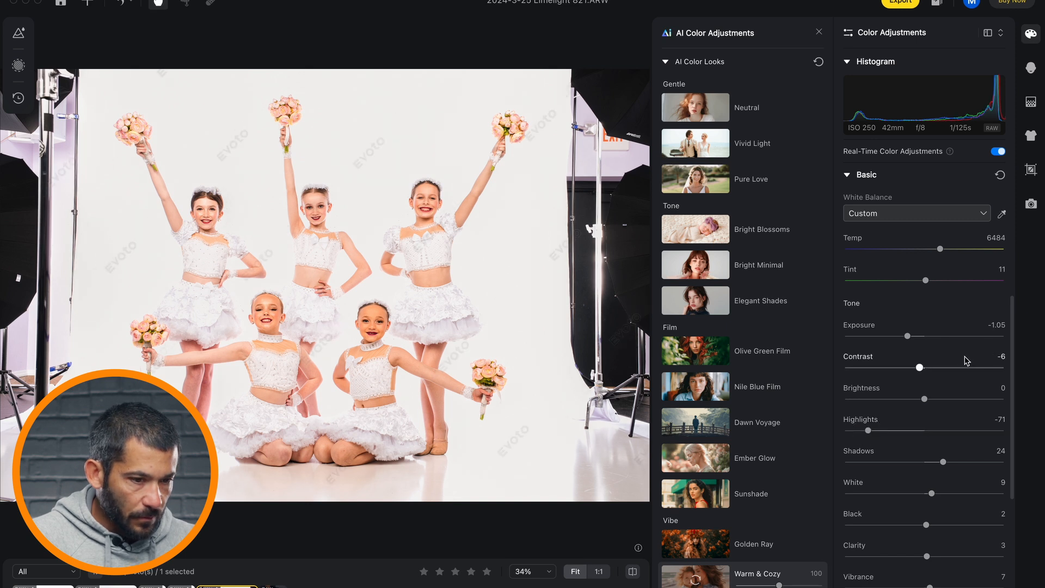
{"action": "left_click_drag", "start_coordinate": [921, 370], "coordinate": [917, 373]}
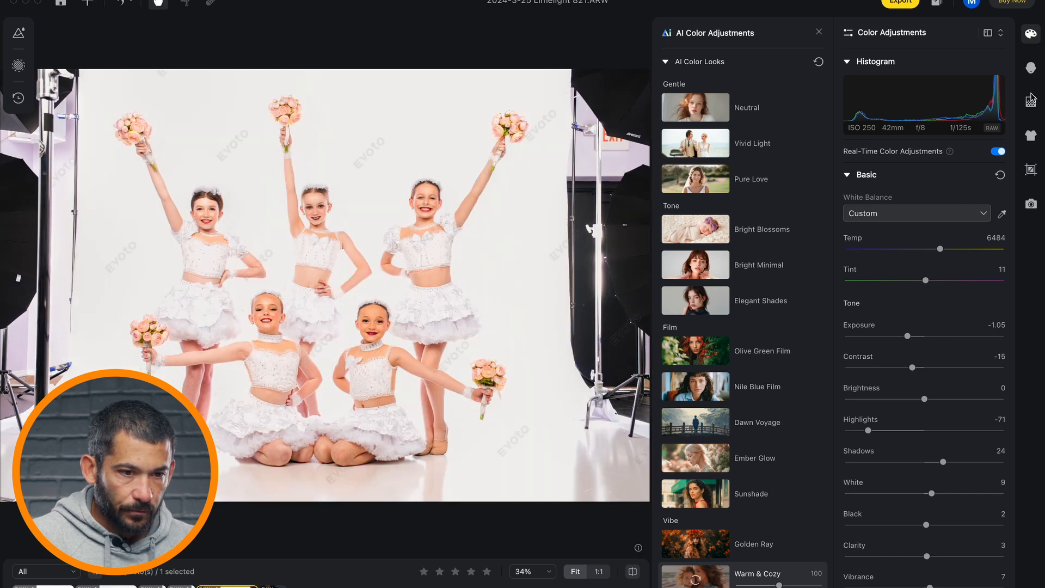
{"action": "left_click", "coordinate": [1031, 101]}
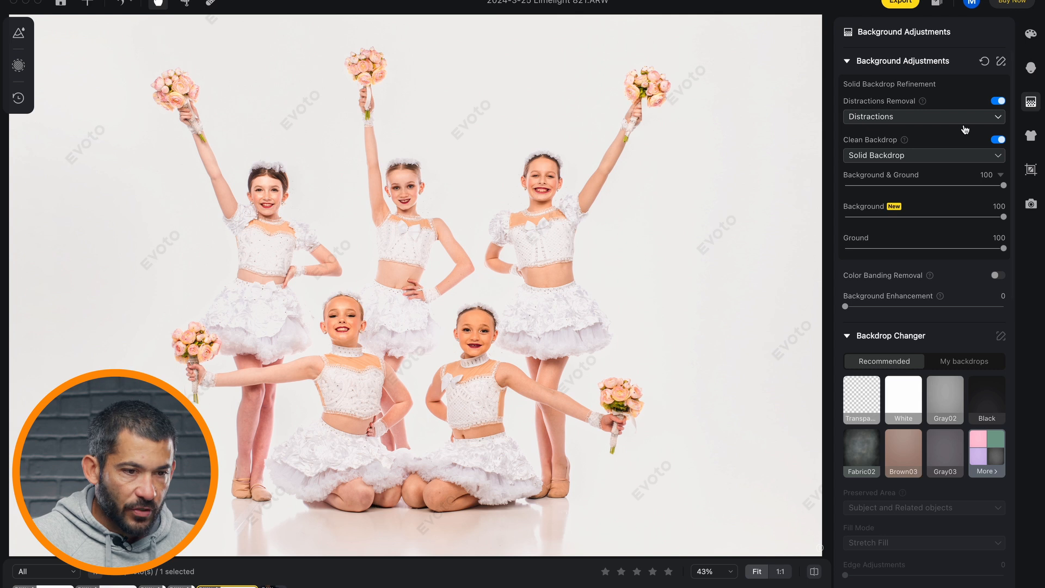
- Set Reduce Face Shine to 75 for the children in the five-dancer photo
{"action": "left_click", "coordinate": [1030, 69]}
{"action": "scroll", "coordinate": [975, 234], "scroll_direction": "down", "scroll_amount": 5}
{"action": "scroll", "coordinate": [975, 235], "scroll_direction": "up", "scroll_amount": 5}
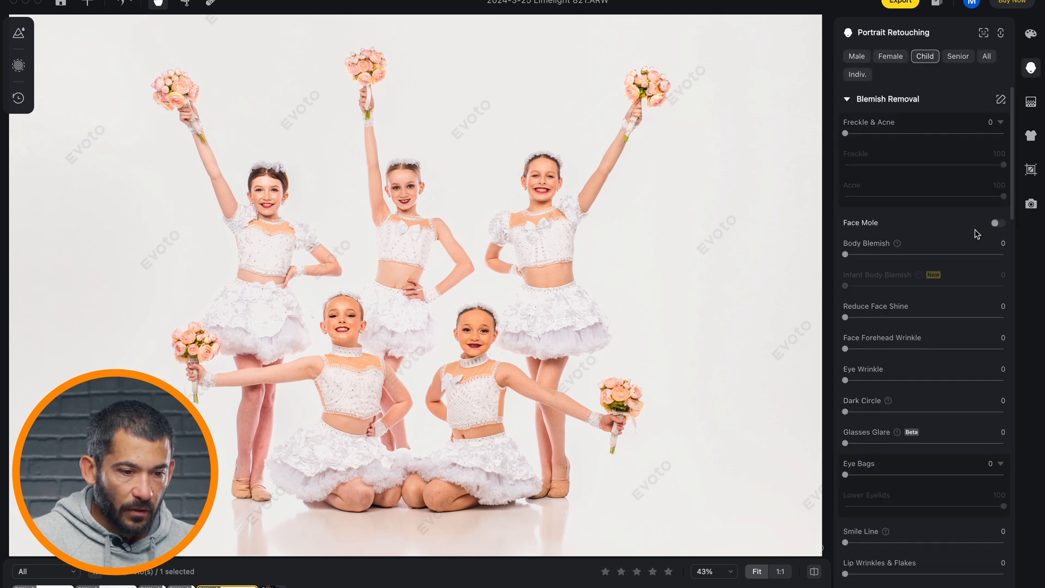
{"action": "left_click_drag", "start_coordinate": [845, 318], "coordinate": [965, 320]}
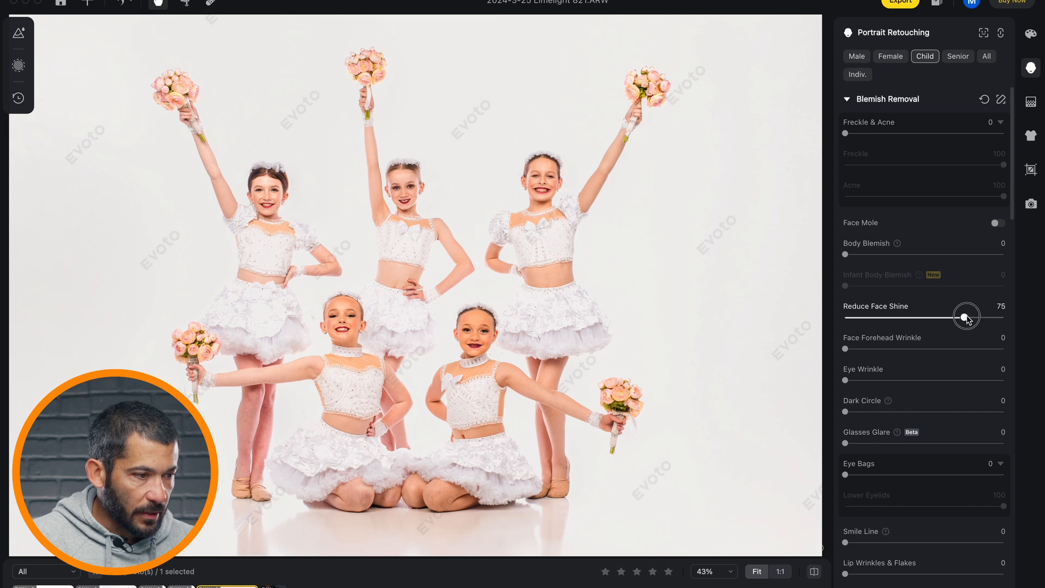
- Look through the linked portrait adjustments, check the age group assigned to each dancer's face, and compare the photo with the unedited original
{"action": "left_click", "coordinate": [987, 57]}
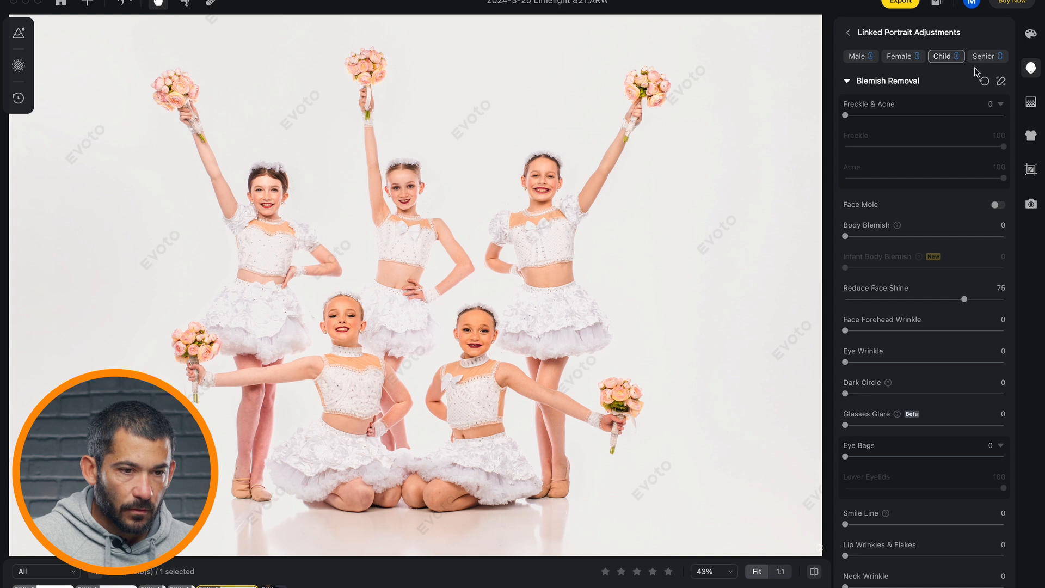
{"action": "left_click", "coordinate": [1031, 67]}
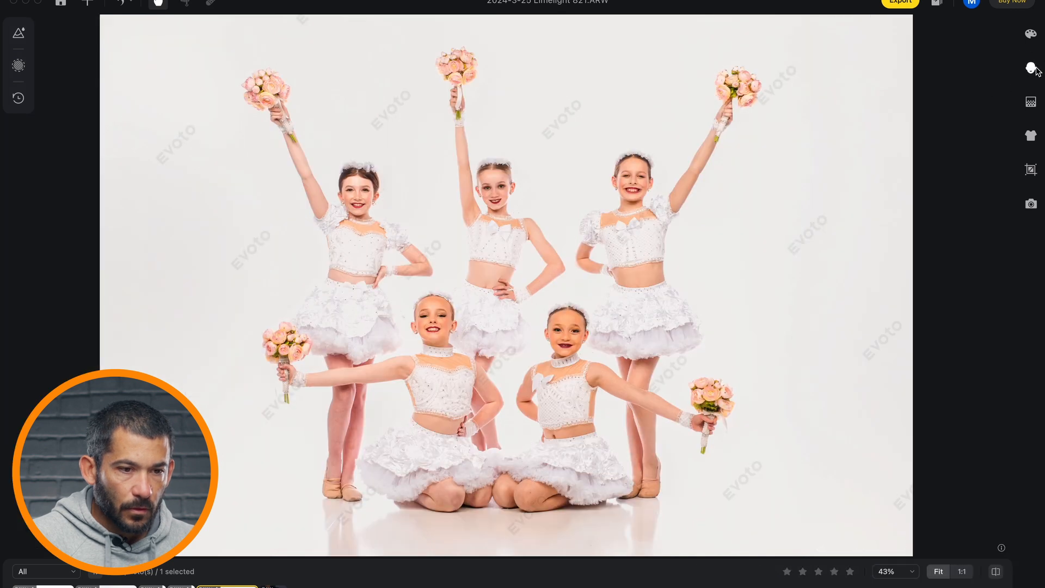
{"action": "left_click", "coordinate": [1031, 68]}
{"action": "scroll", "coordinate": [934, 91], "scroll_direction": "down", "scroll_amount": 5}
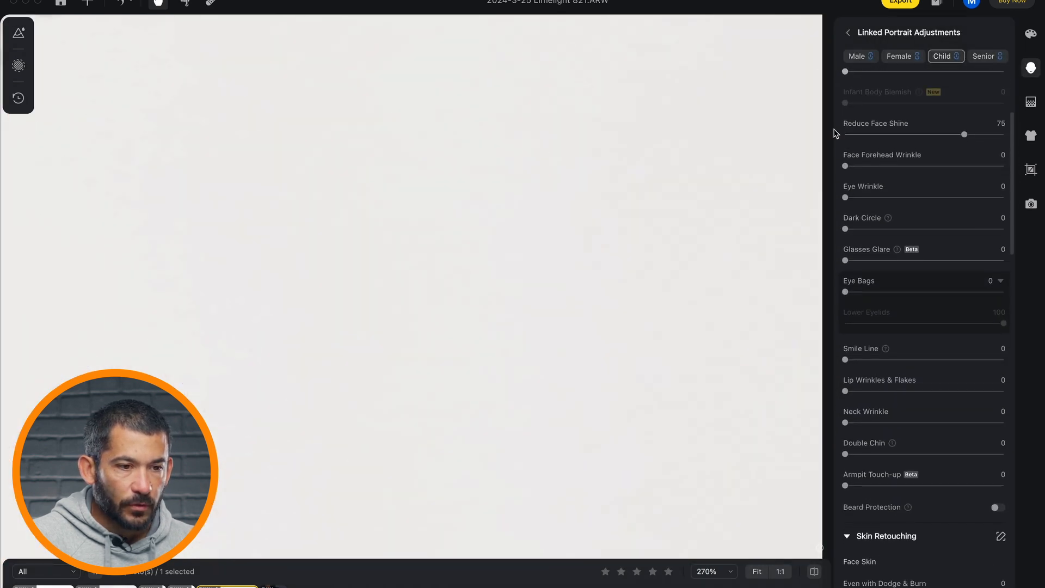
{"action": "left_click", "coordinate": [757, 571]}
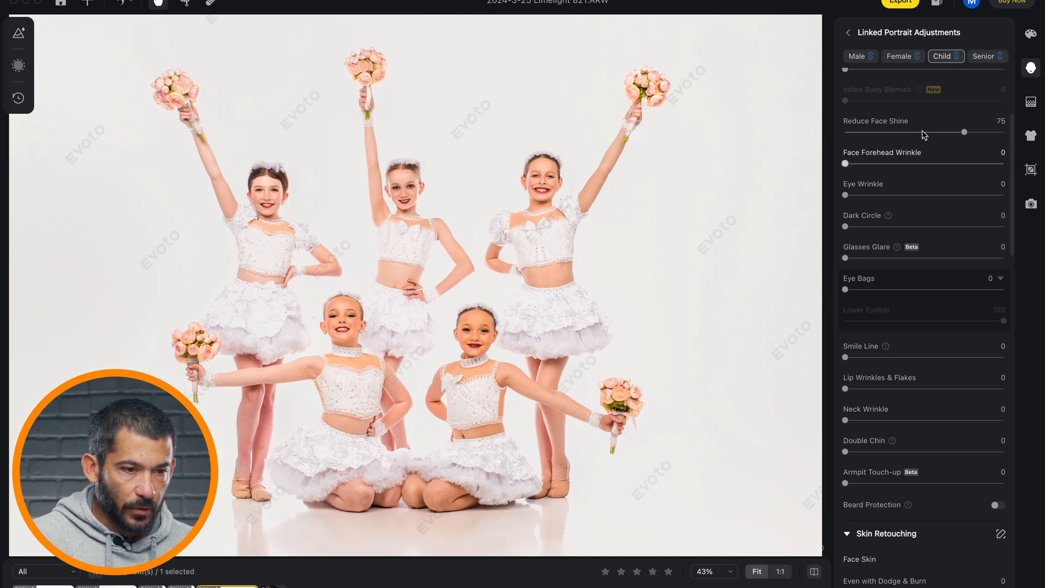
{"action": "scroll", "coordinate": [950, 82], "scroll_direction": "up", "scroll_amount": 5}
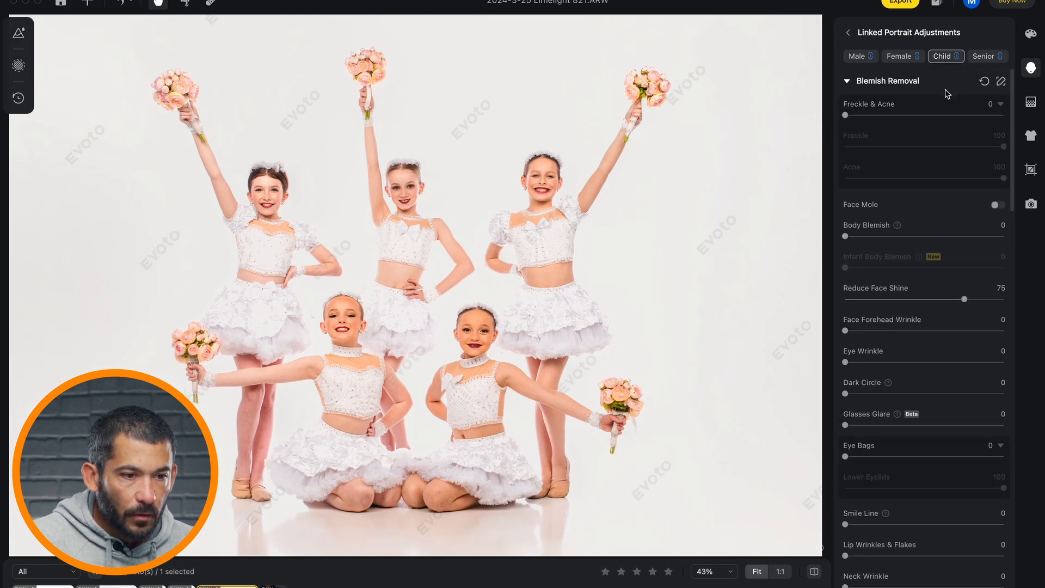
{"action": "left_click", "coordinate": [846, 34]}
{"action": "left_click", "coordinate": [983, 33]}
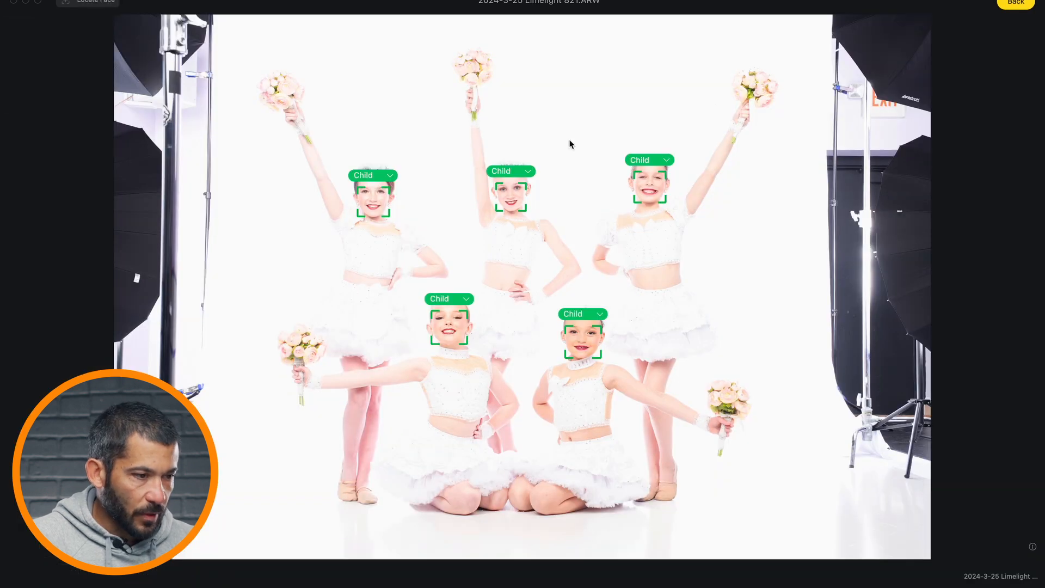
{"action": "left_click", "coordinate": [1014, 3]}
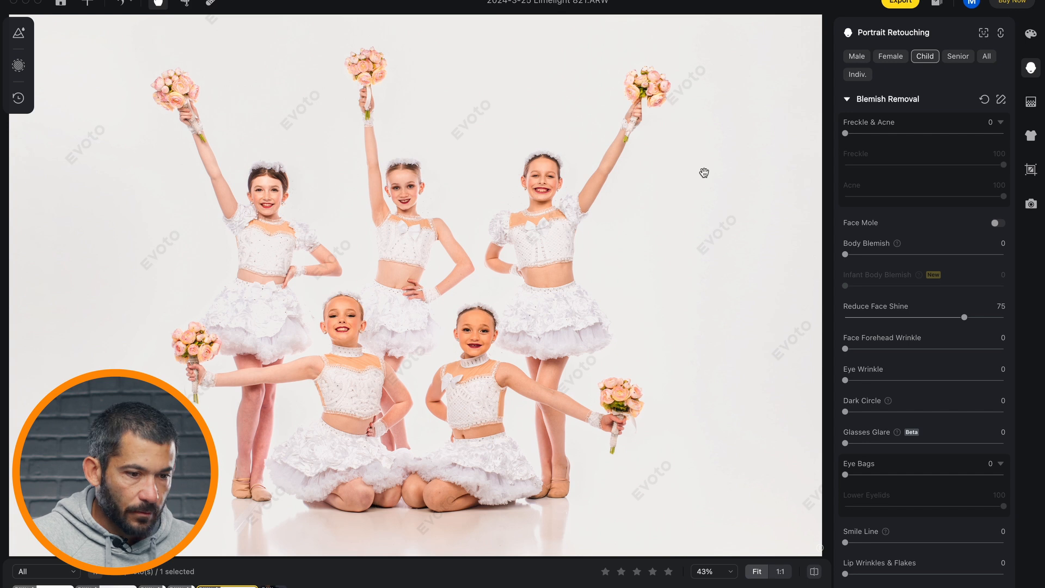
{"action": "left_click", "coordinate": [715, 322]}
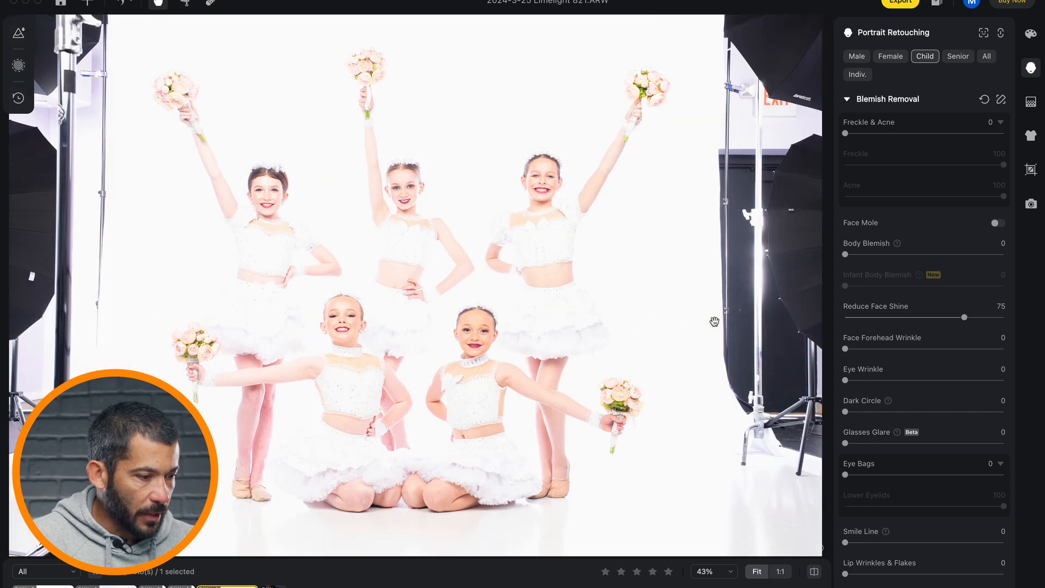
- Remove the diagonal streak from the floor reflection beneath the leftmost standing dancer's feet with the Spot Healing Brush
{"action": "scroll", "coordinate": [226, 539], "scroll_direction": "up", "scroll_amount": 5}
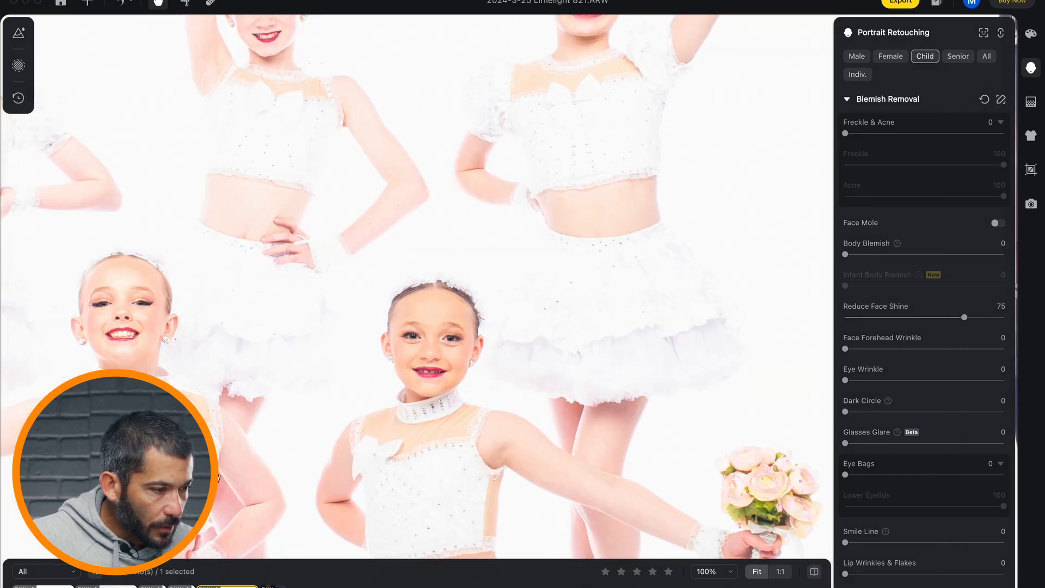
{"action": "left_click_drag", "start_coordinate": [218, 478], "coordinate": [463, 206]}
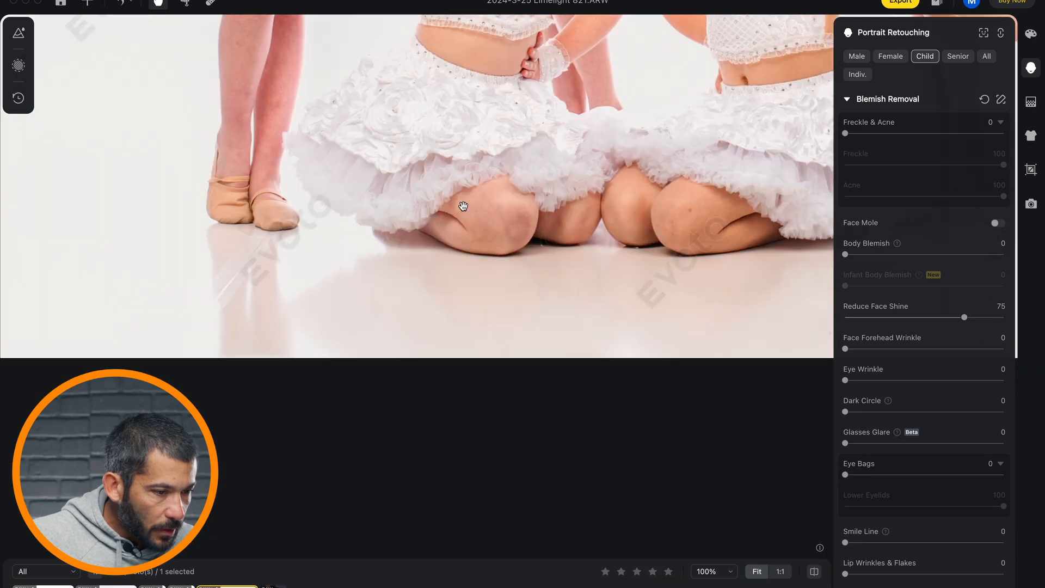
{"action": "scroll", "coordinate": [464, 209], "scroll_direction": "left", "scroll_amount": 4}
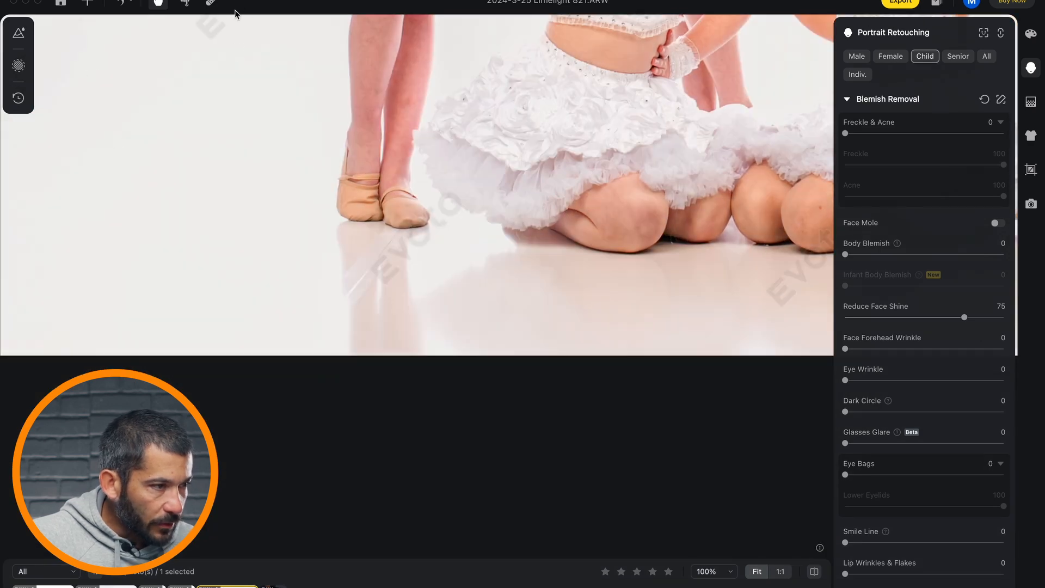
{"action": "left_click", "coordinate": [211, 3]}
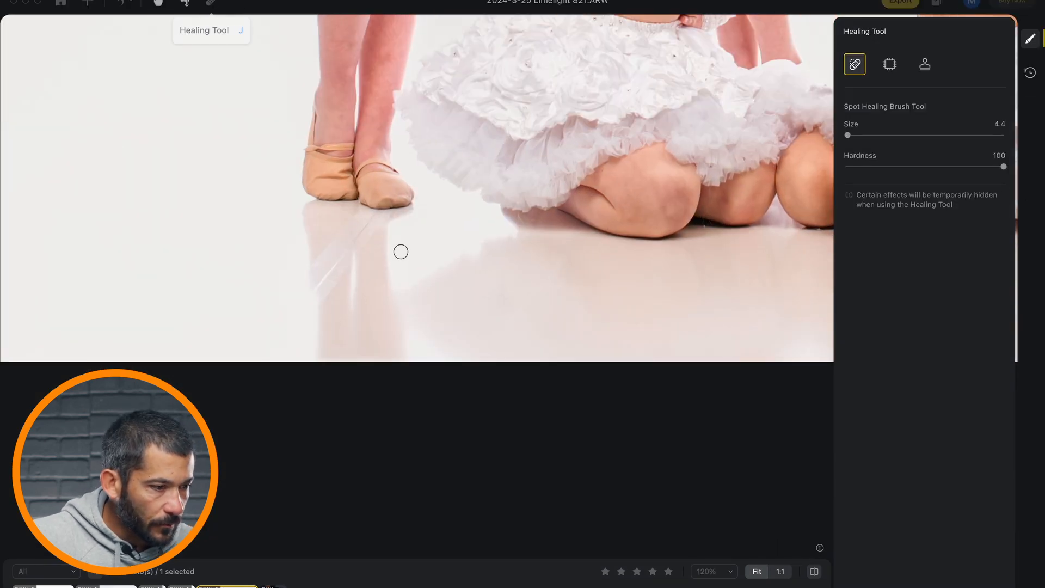
{"action": "mouse_move", "coordinate": [364, 214]}
{"action": "left_mouse_down"}
{"action": "mouse_move", "coordinate": [309, 280]}
{"action": "mouse_move", "coordinate": [328, 282]}
{"action": "mouse_move", "coordinate": [384, 217]}
{"action": "mouse_move", "coordinate": [351, 235]}
{"action": "mouse_move", "coordinate": [320, 280]}
{"action": "left_mouse_up"}
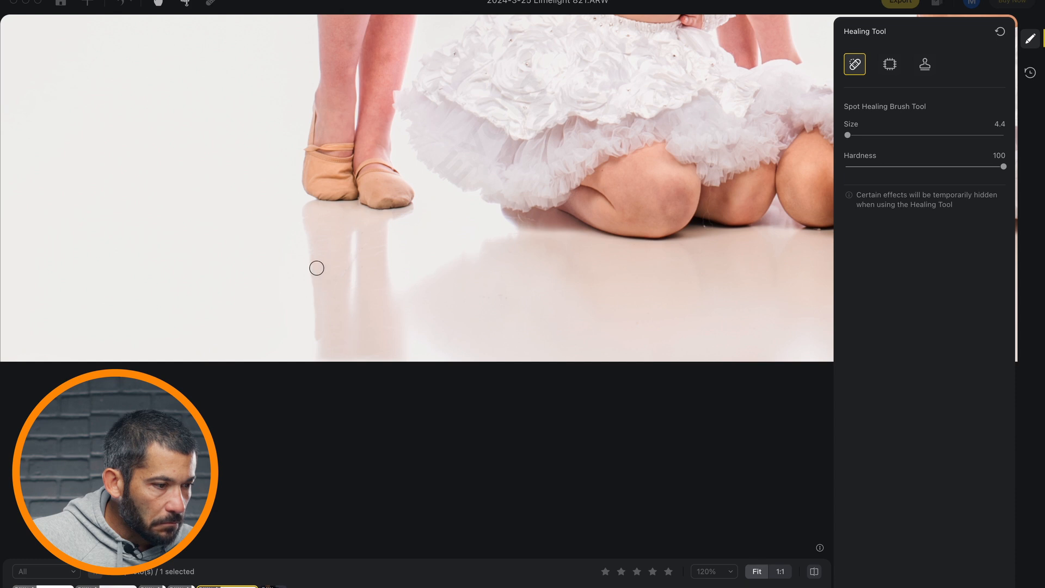
{"action": "left_click_drag", "start_coordinate": [321, 264], "coordinate": [314, 373]}
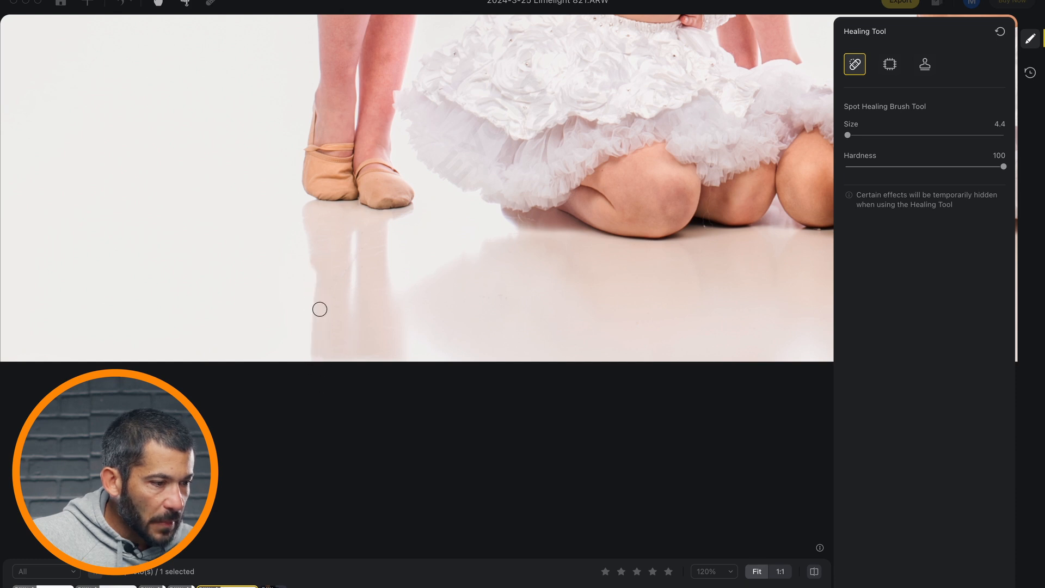
{"action": "left_click_drag", "start_coordinate": [312, 246], "coordinate": [310, 305]}
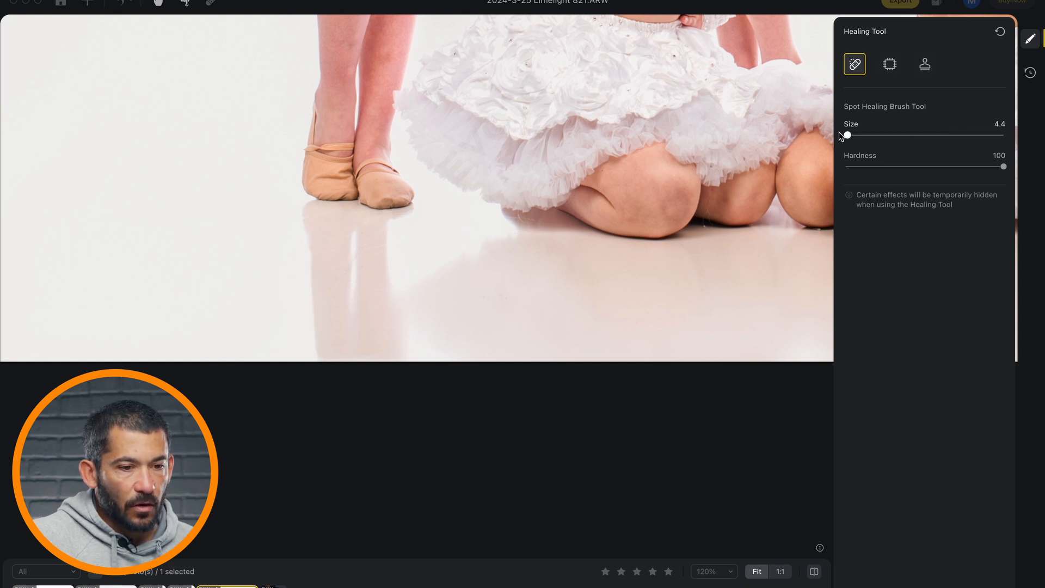
- Set the Spot Healing Brush to size 7 and hardness 0 and smooth the outer edge of the leftmost dancer's leg reflection
{"action": "mouse_move", "coordinate": [850, 134]}
{"action": "left_mouse_down"}
{"action": "mouse_move", "coordinate": [882, 134]}
{"action": "mouse_move", "coordinate": [856, 137]}
{"action": "left_mouse_up"}
{"action": "left_click_drag", "start_coordinate": [1003, 167], "coordinate": [845, 169]}
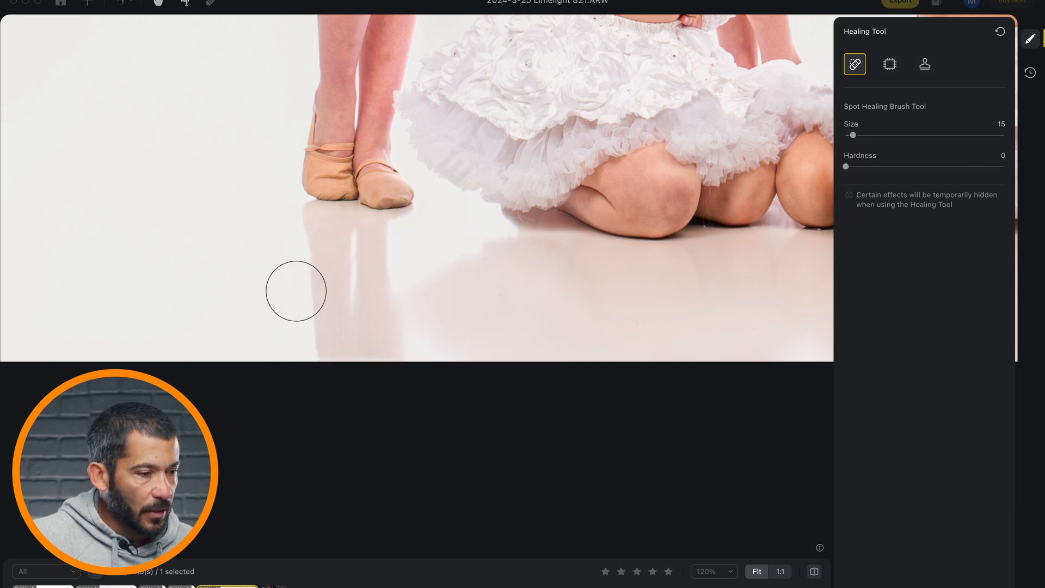
{"action": "key", "text": "bracketleft"}
{"action": "key", "text": "bracketleft"}
{"action": "key", "text": "bracketleft"}
{"action": "key", "text": "bracketleft"}
{"action": "key", "text": "bracketleft"}
{"action": "key", "text": "bracketleft"}
{"action": "key", "text": "bracketleft"}
{"action": "key", "text": "bracketleft"}
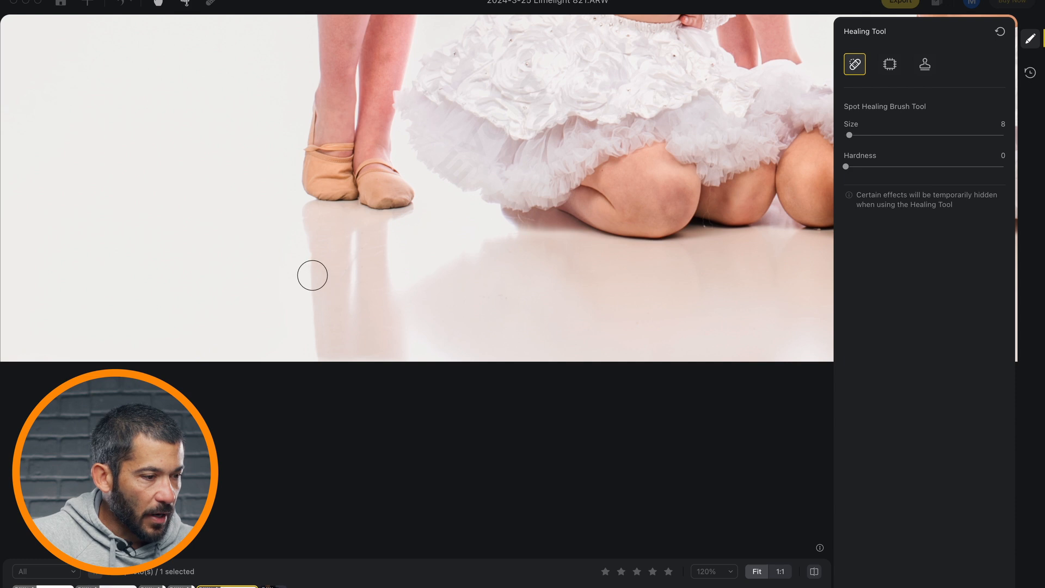
{"action": "left_click_drag", "start_coordinate": [305, 258], "coordinate": [313, 367]}
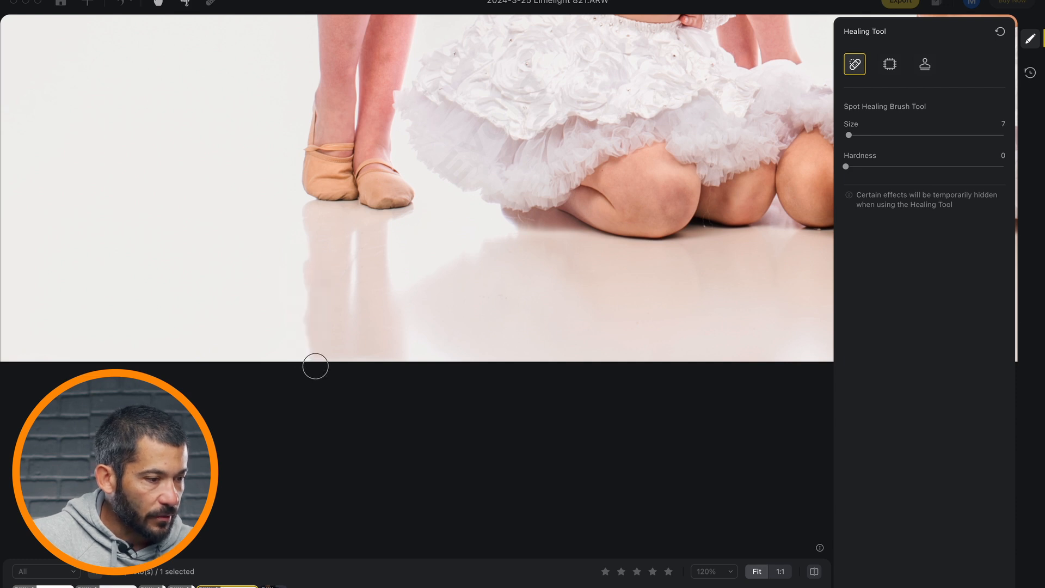
{"action": "key", "text": "super+z"}
{"action": "left_click_drag", "start_coordinate": [308, 264], "coordinate": [315, 393]}
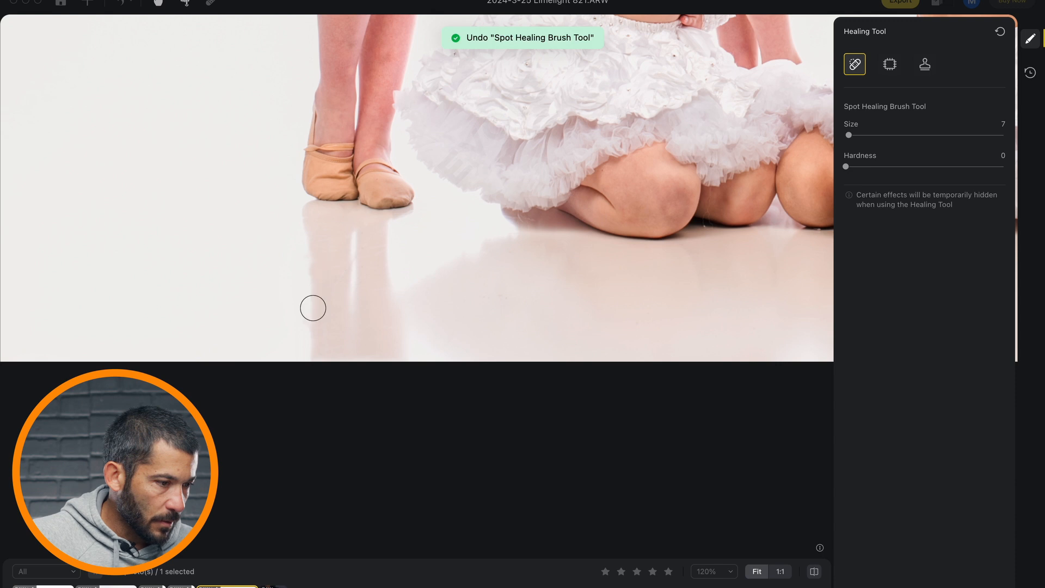
{"action": "left_click_drag", "start_coordinate": [309, 279], "coordinate": [313, 315]}
{"action": "left_click_drag", "start_coordinate": [316, 268], "coordinate": [317, 296]}
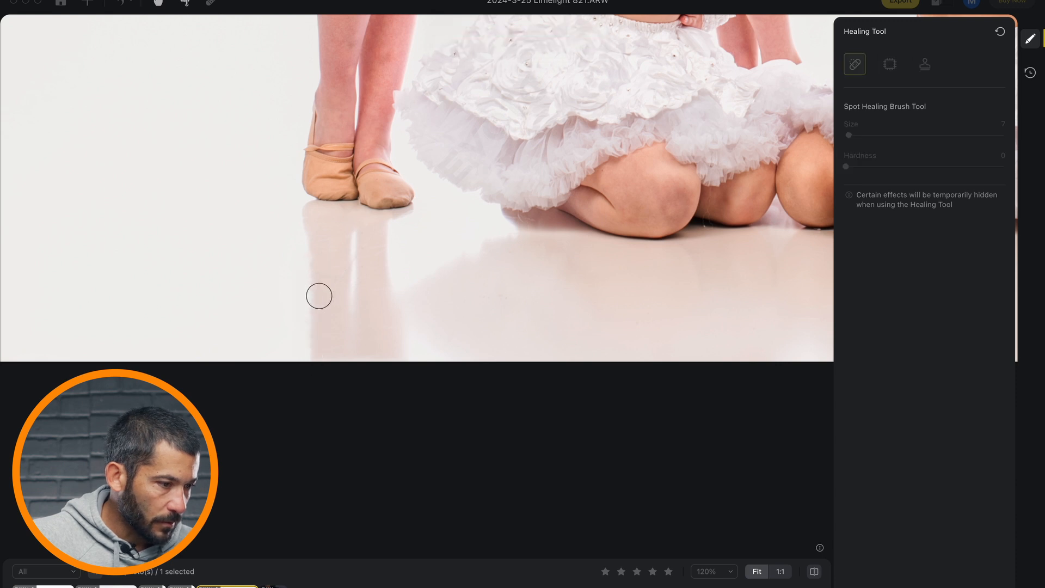
- Heal the floor reflection beneath the rightmost dancer's feet, cleaning up its inner edge down to the photo's bottom
{"action": "scroll", "coordinate": [392, 294], "scroll_direction": "right", "scroll_amount": 10}
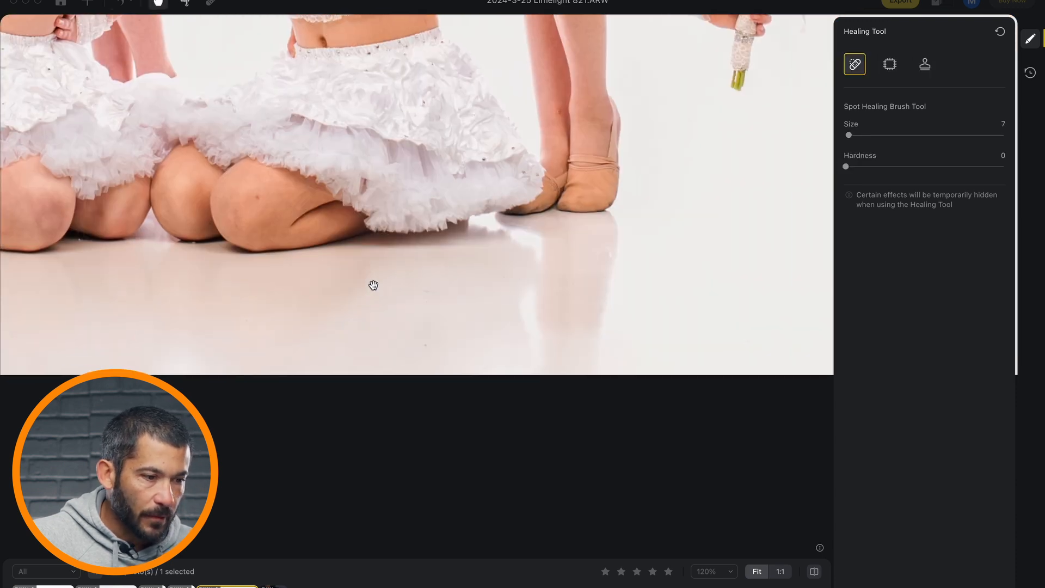
{"action": "left_click", "coordinate": [603, 256]}
{"action": "mouse_move", "coordinate": [536, 303]}
{"action": "left_mouse_down"}
{"action": "mouse_move", "coordinate": [532, 364]}
{"action": "mouse_move", "coordinate": [554, 375]}
{"action": "mouse_move", "coordinate": [529, 384]}
{"action": "left_mouse_up"}
{"action": "left_click", "coordinate": [530, 355]}
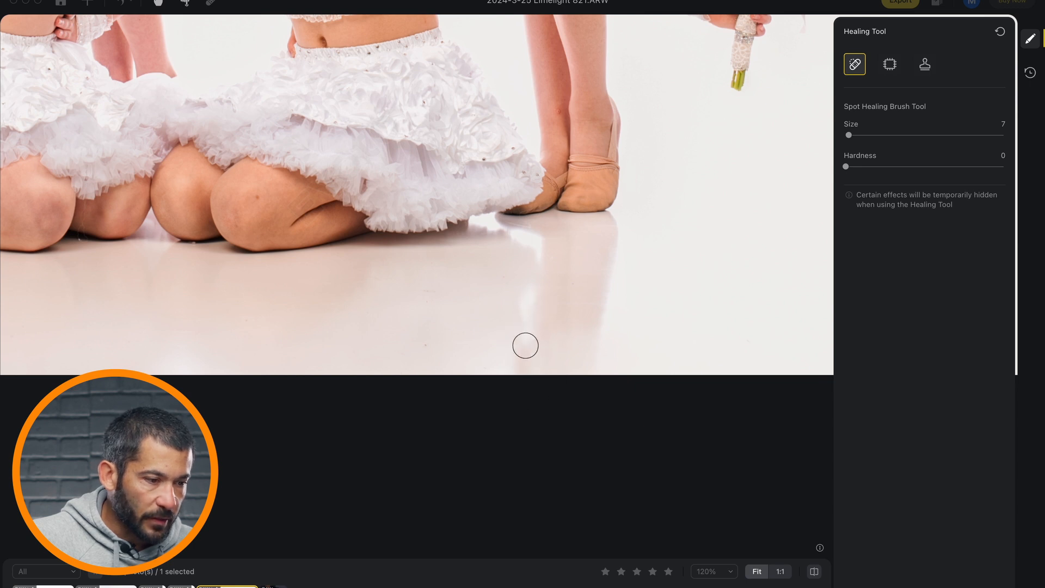
{"action": "left_click_drag", "start_coordinate": [525, 345], "coordinate": [523, 313]}
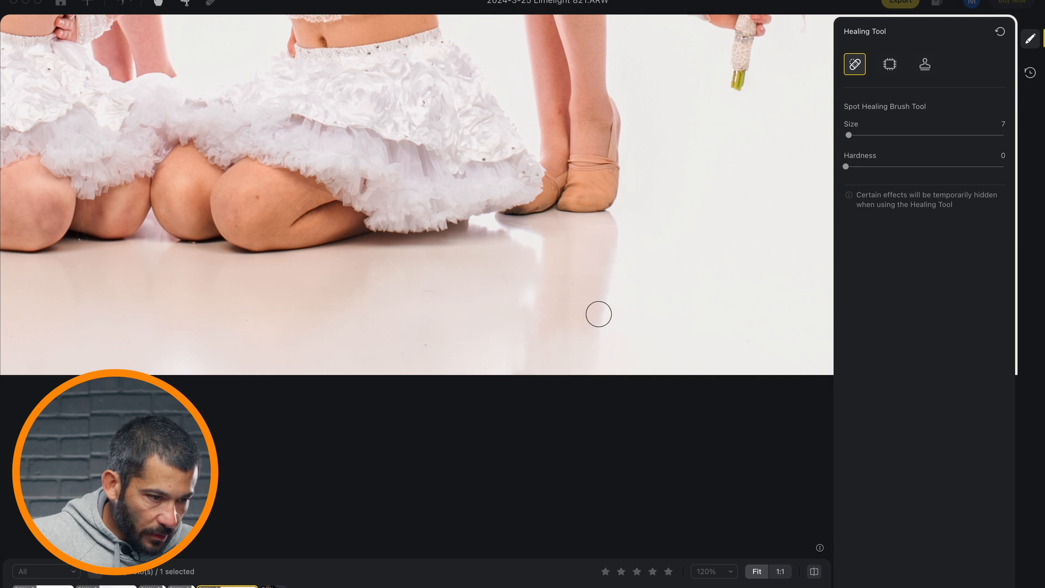
- Heal the outer edge of the rightmost dancer's reflection, comparing the result without and with the last stroke, and undo that stroke
{"action": "left_click_drag", "start_coordinate": [597, 312], "coordinate": [602, 402]}
{"action": "left_click_drag", "start_coordinate": [615, 257], "coordinate": [611, 387]}
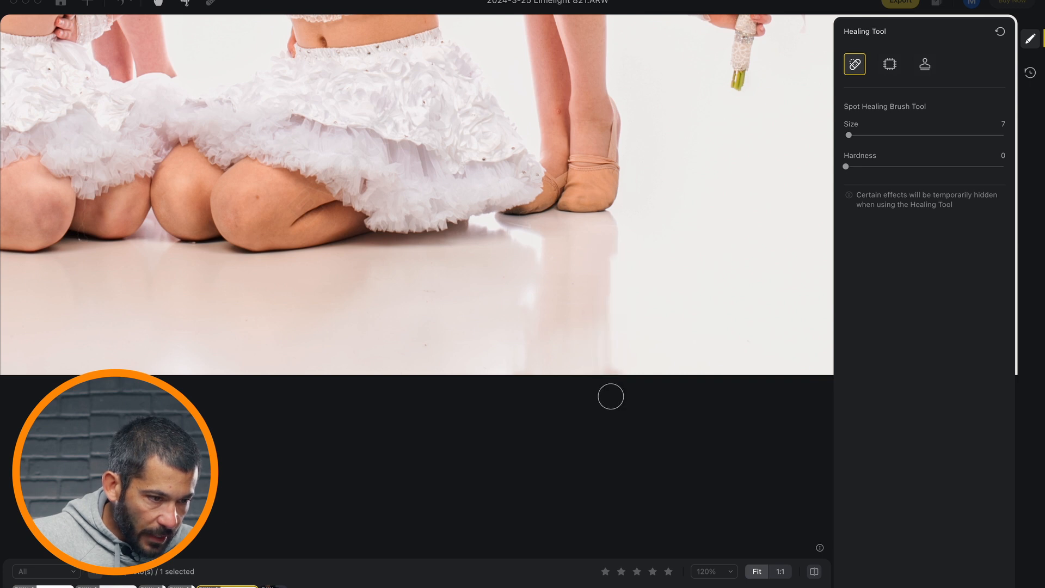
{"action": "left_click_drag", "start_coordinate": [612, 259], "coordinate": [612, 406]}
{"action": "key", "text": "super+z"}
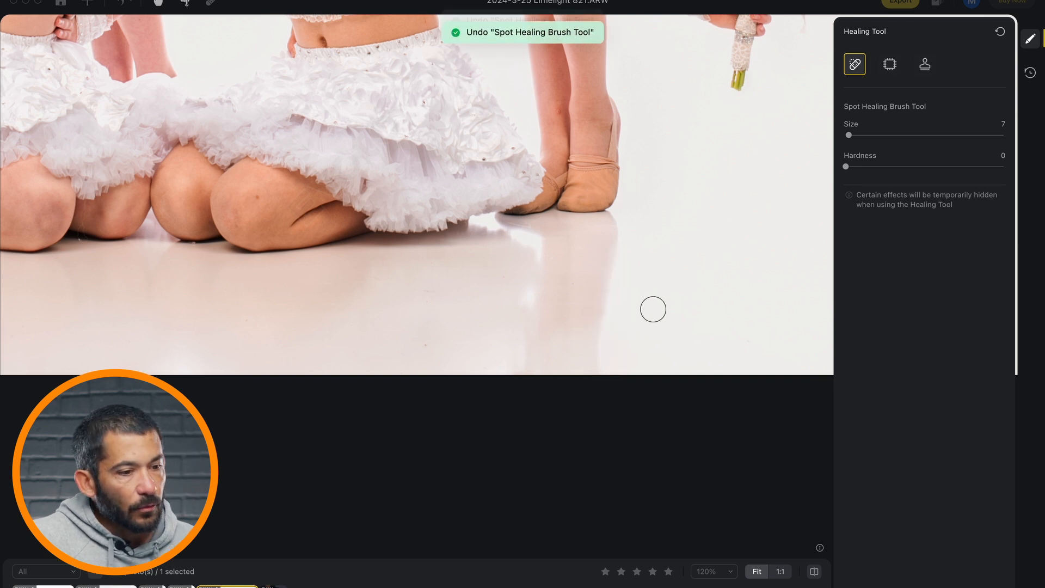
{"action": "key", "text": "super+shift+z"}
{"action": "key", "text": "super+z"}
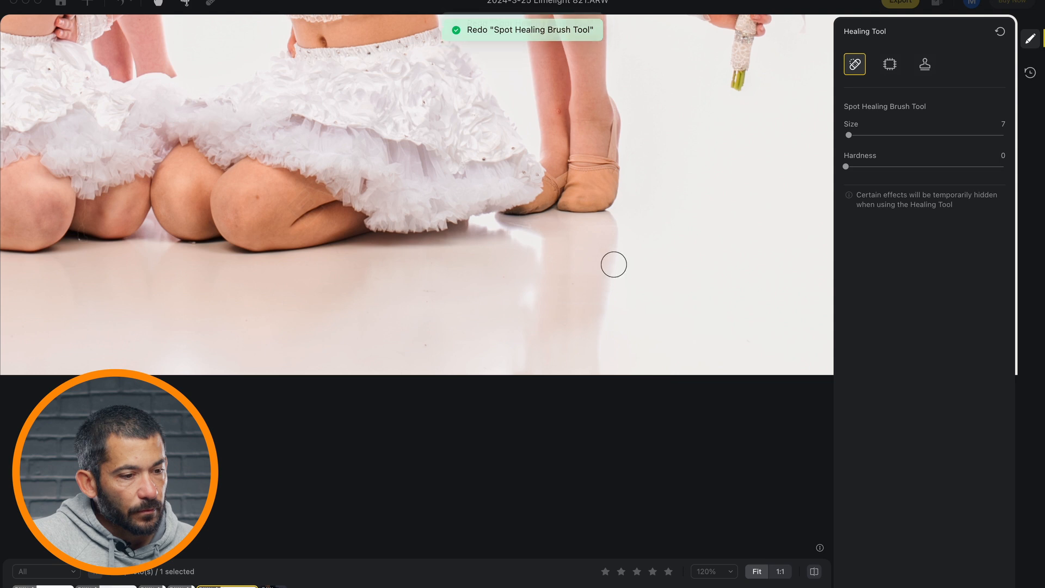
- Redo the last healing stroke on the rightmost dancer's reflection, look over the upper photo and leave the Healing Tool
{"action": "key", "text": "super+shift+z"}
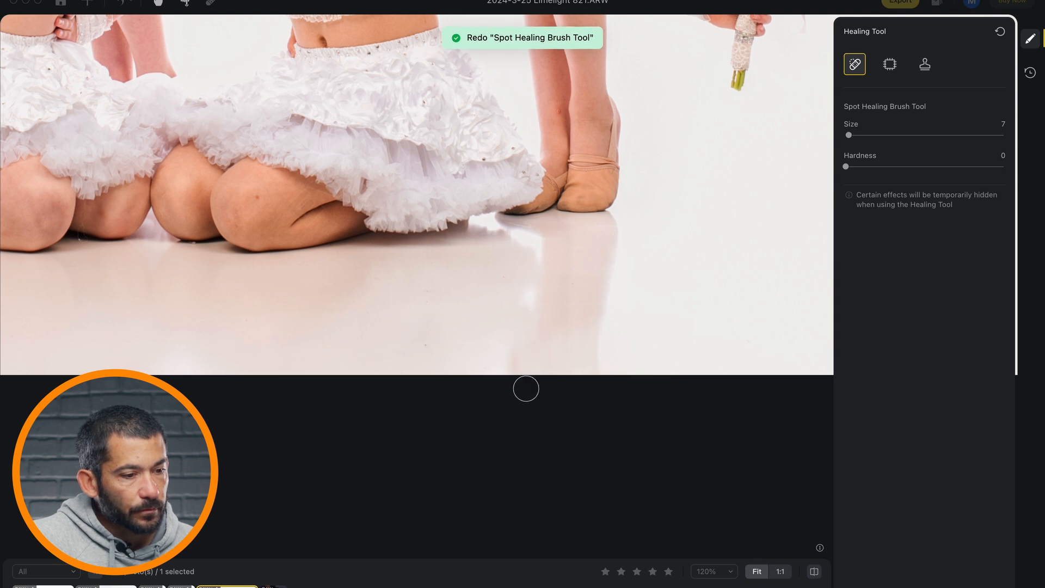
{"action": "scroll", "coordinate": [576, 216], "scroll_direction": "up", "scroll_amount": 15}
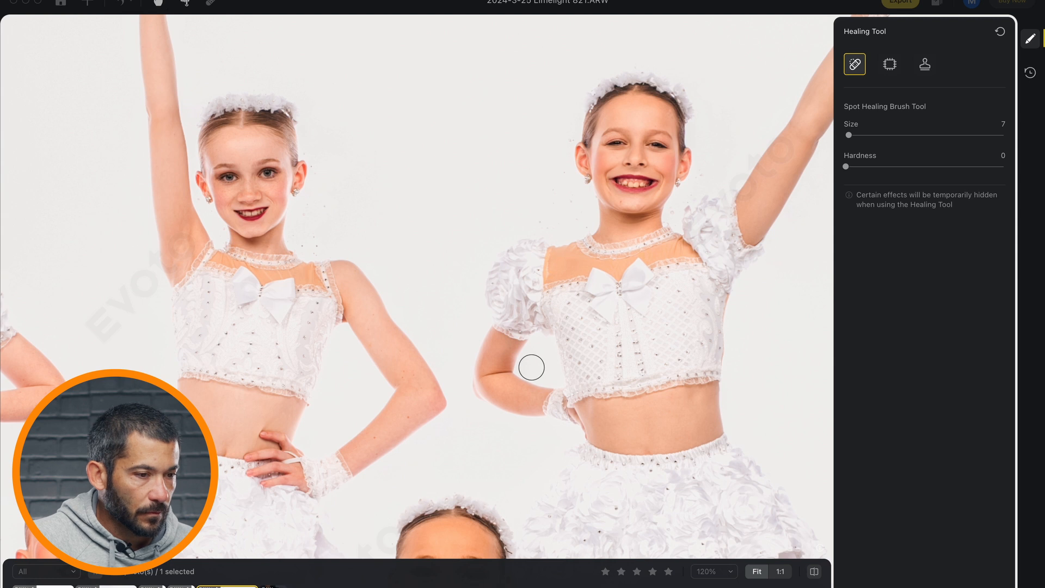
{"action": "left_click_drag", "start_coordinate": [333, 405], "coordinate": [385, 286]}
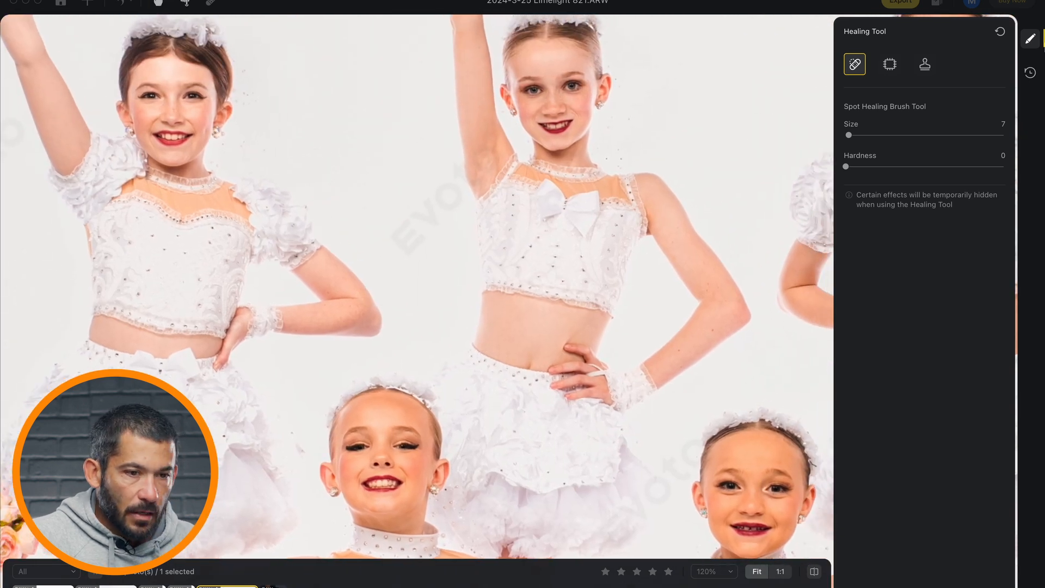
{"action": "key", "text": "Escape"}
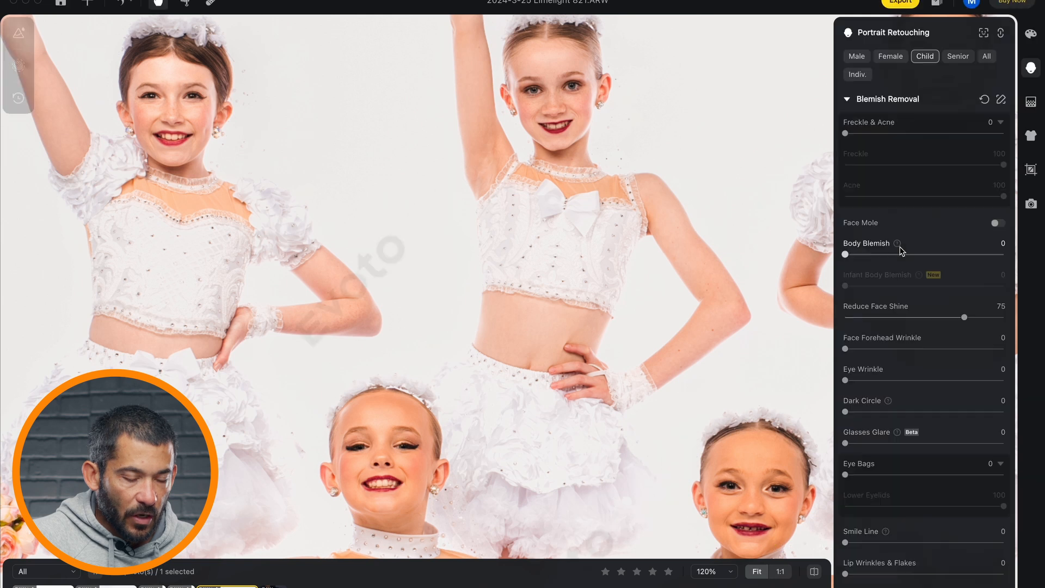
- Set Armpit Touch-up for the Child group to 100 and examine the dancers' underarms
{"action": "scroll", "coordinate": [943, 272], "scroll_direction": "down", "scroll_amount": 5}
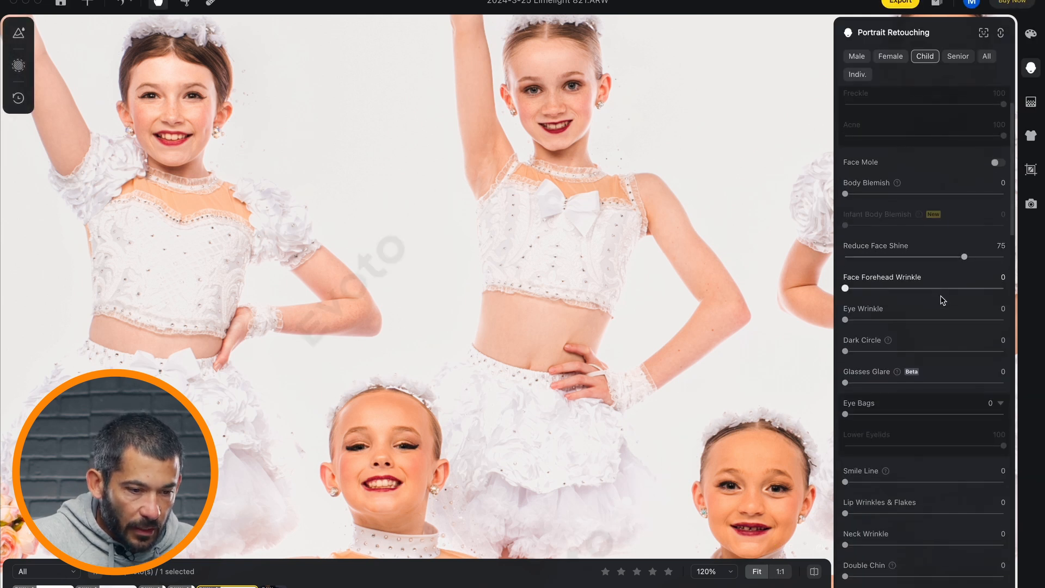
{"action": "scroll", "coordinate": [942, 300], "scroll_direction": "down", "scroll_amount": 1}
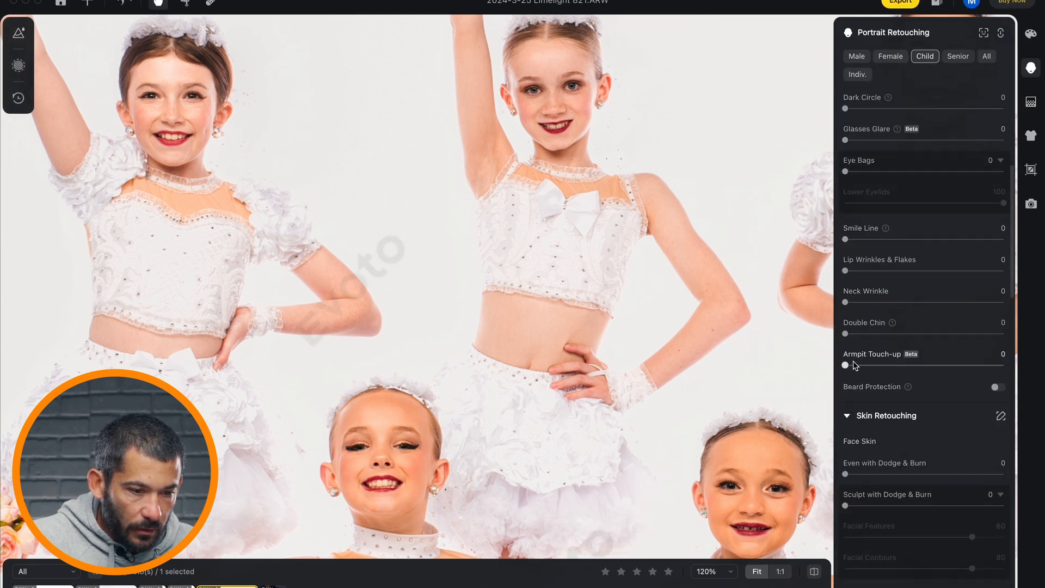
{"action": "left_click_drag", "start_coordinate": [546, 352], "coordinate": [417, 213]}
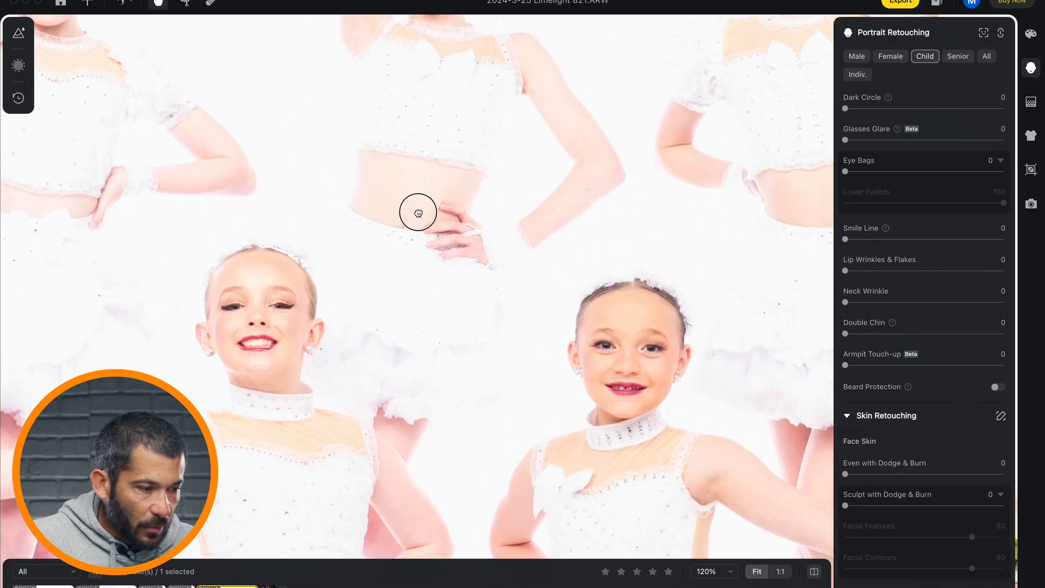
{"action": "left_click_drag", "start_coordinate": [569, 402], "coordinate": [511, 268]}
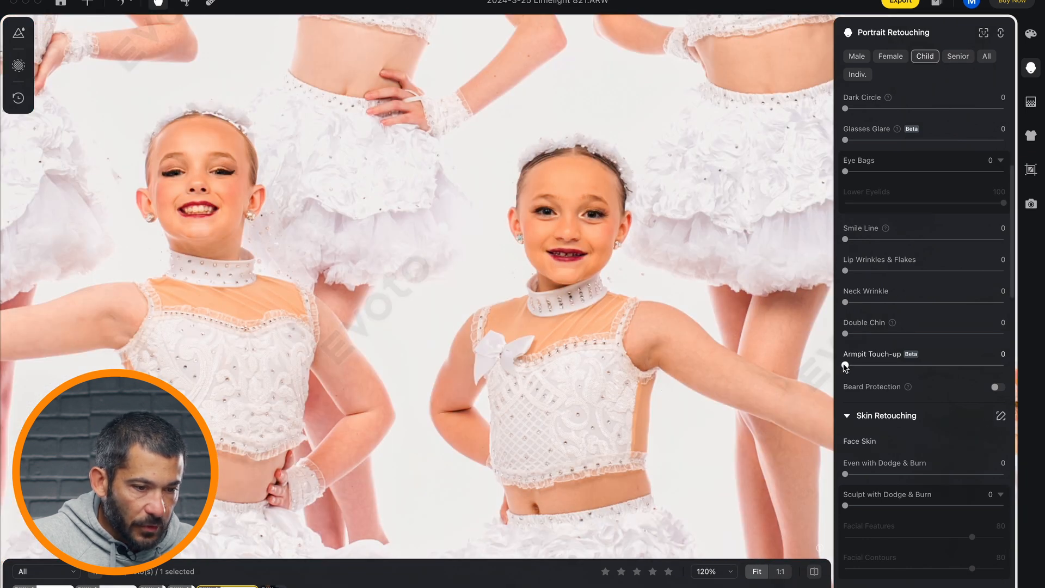
{"action": "left_click_drag", "start_coordinate": [845, 364], "coordinate": [1005, 364]}
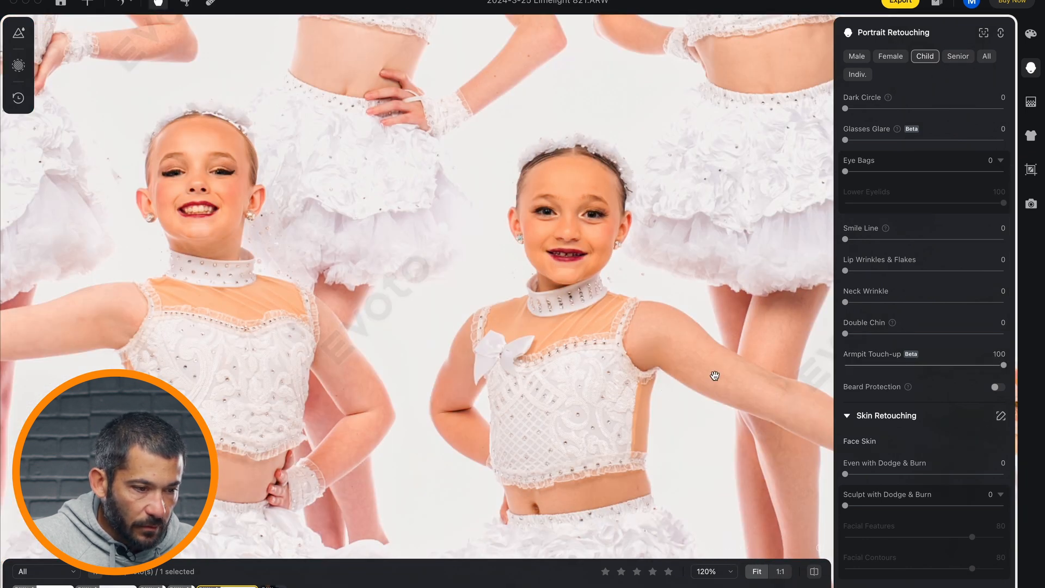
{"action": "left_click_drag", "start_coordinate": [713, 373], "coordinate": [600, 431]}
{"action": "left_click_drag", "start_coordinate": [675, 276], "coordinate": [633, 296]}
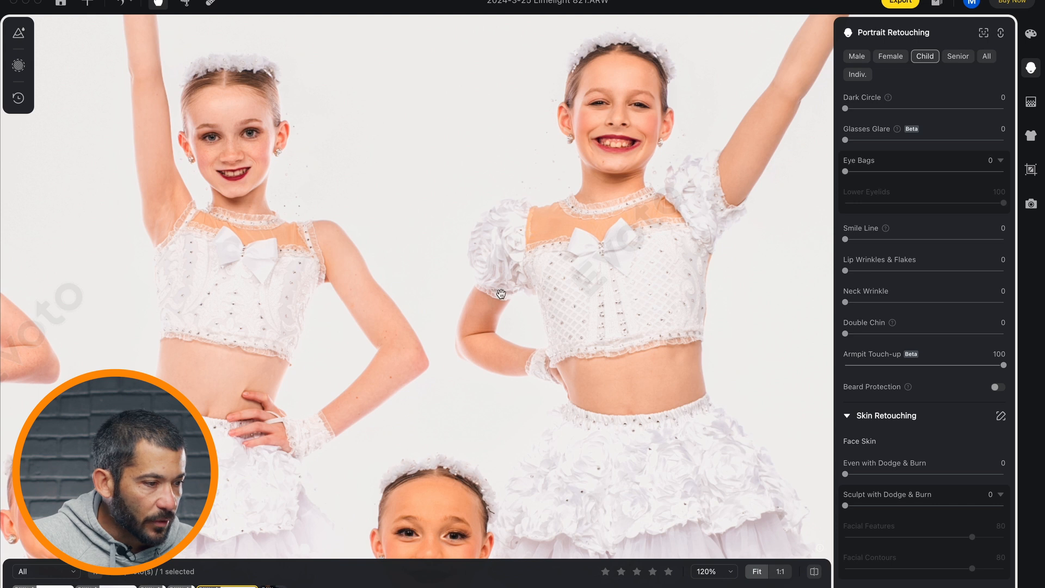
{"action": "left_click_drag", "start_coordinate": [320, 274], "coordinate": [489, 281]}
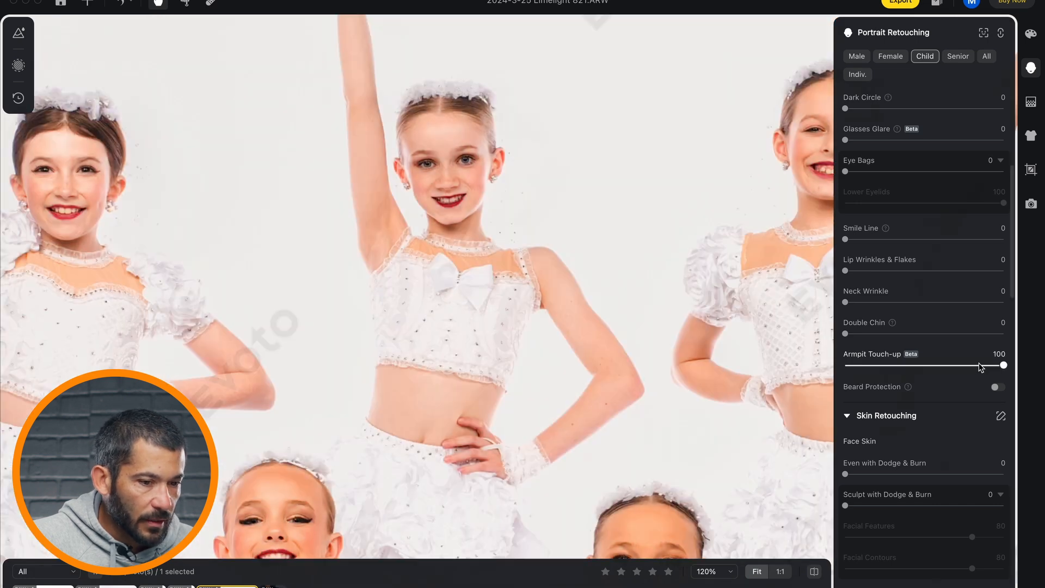
- Compare Armpit Touch-up at 53, 0 and 100 on the middle standing dancer's raised arm
{"action": "left_click", "coordinate": [931, 364]}
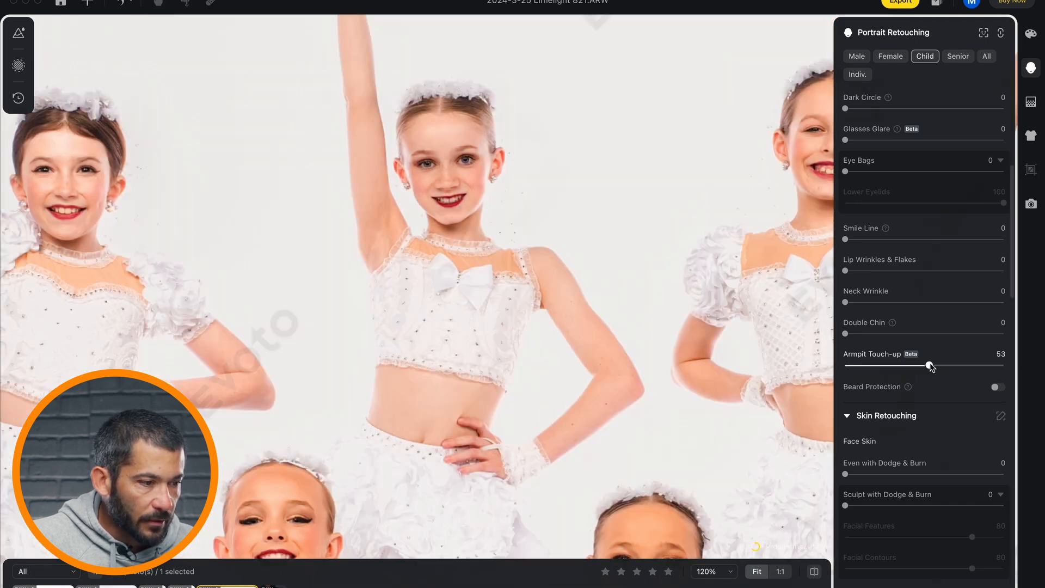
{"action": "left_click_drag", "start_coordinate": [930, 366], "coordinate": [836, 366]}
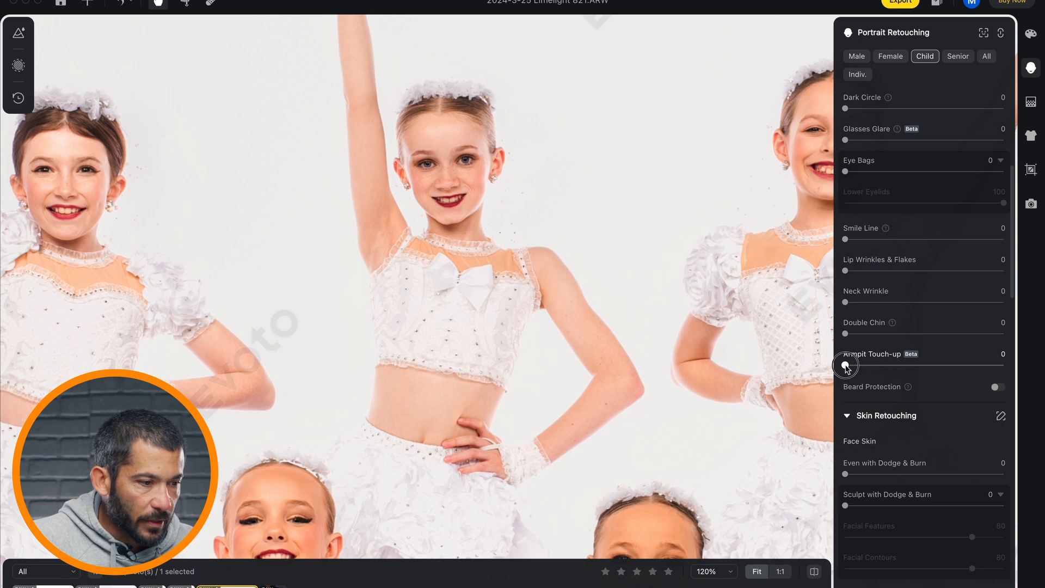
{"action": "double_click", "coordinate": [845, 366]}
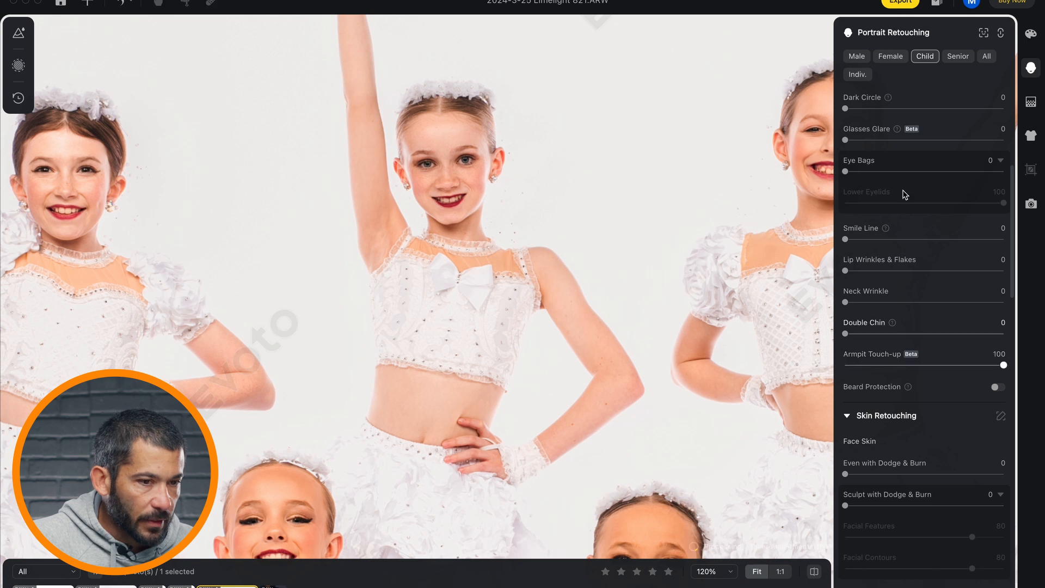
- Link the portrait adjustments across all groups, set Armpit Touch-up to 69, and check the underarms of every dancer
{"action": "left_click", "coordinate": [986, 57]}
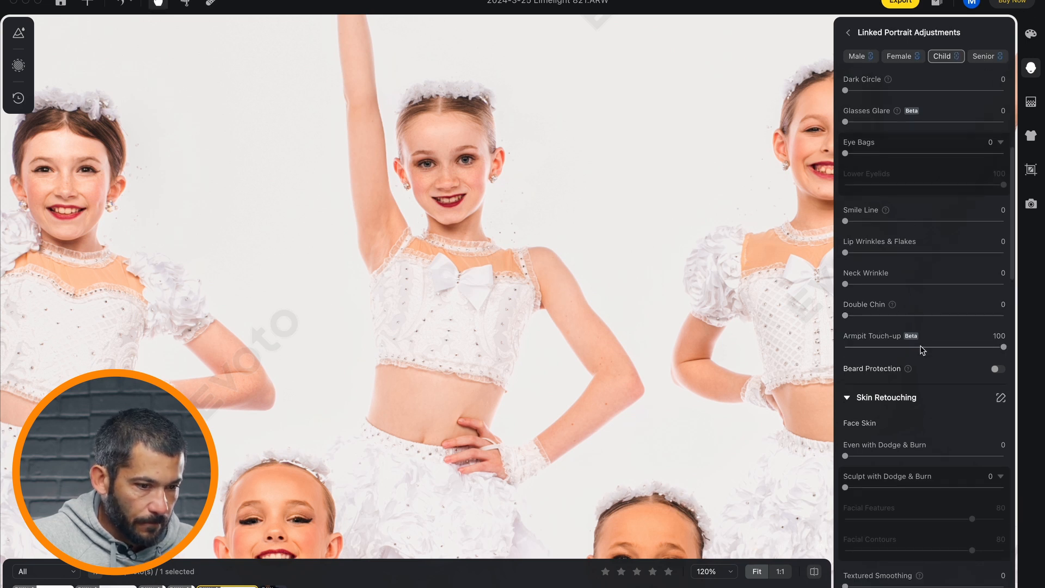
{"action": "left_click_drag", "start_coordinate": [1004, 347], "coordinate": [954, 347]}
{"action": "left_click_drag", "start_coordinate": [221, 328], "coordinate": [619, 159]}
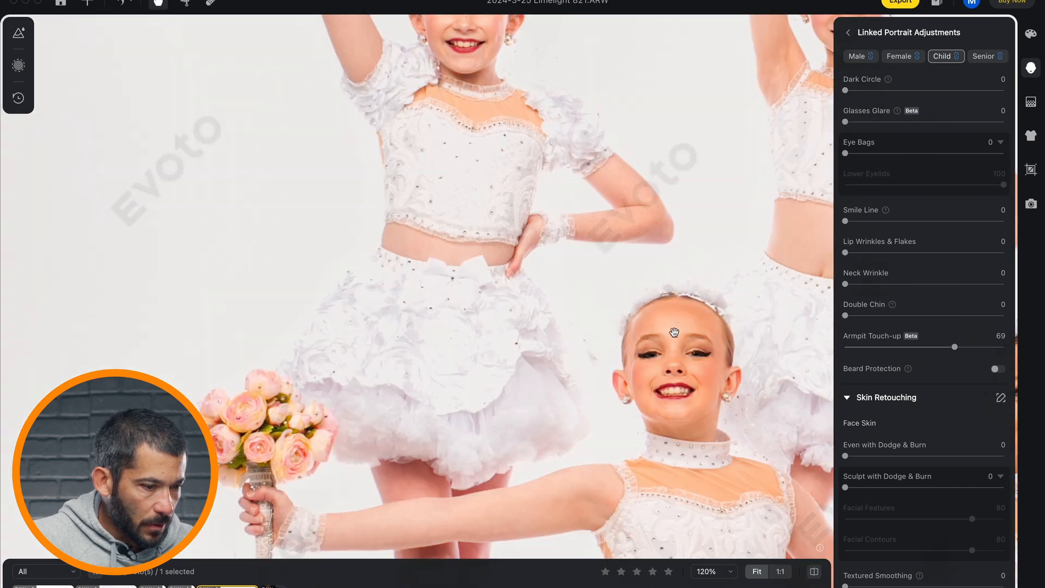
{"action": "left_click_drag", "start_coordinate": [674, 332], "coordinate": [572, 133]}
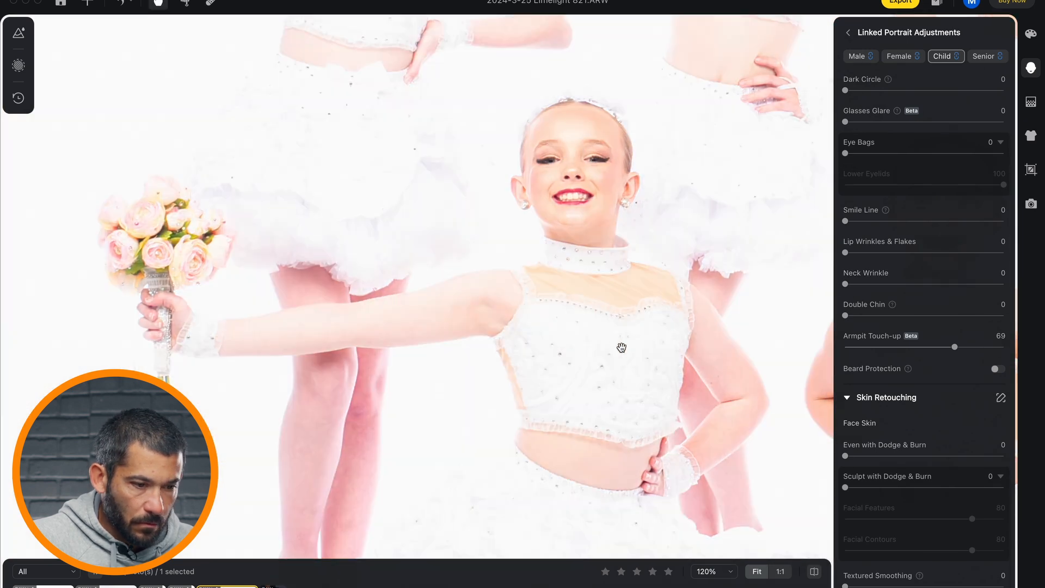
{"action": "left_click_drag", "start_coordinate": [621, 347], "coordinate": [383, 235]}
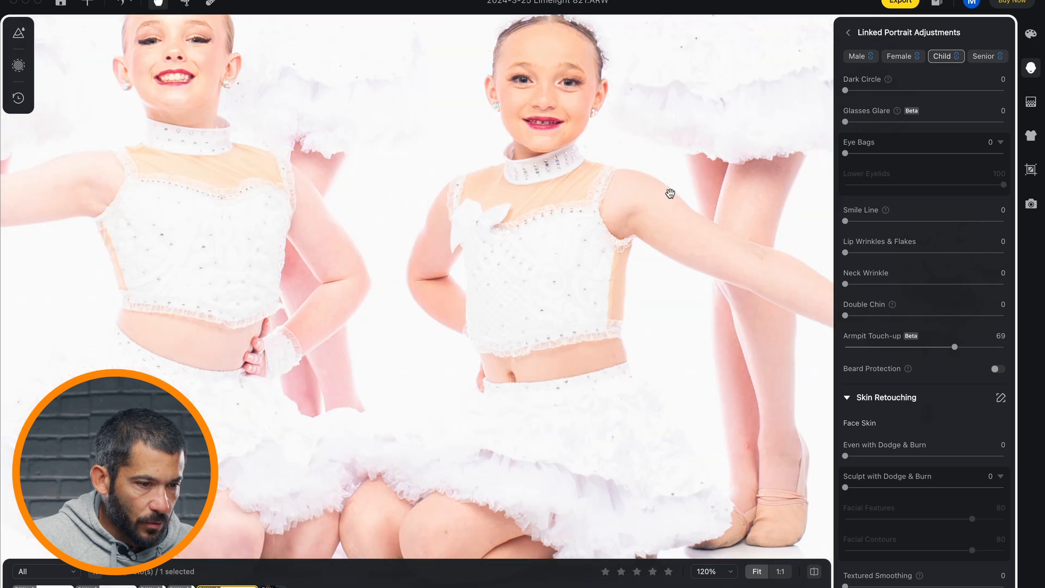
{"action": "left_click_drag", "start_coordinate": [664, 188], "coordinate": [545, 392]}
{"action": "left_click_drag", "start_coordinate": [622, 206], "coordinate": [710, 190]}
{"action": "left_click_drag", "start_coordinate": [586, 370], "coordinate": [508, 245]}
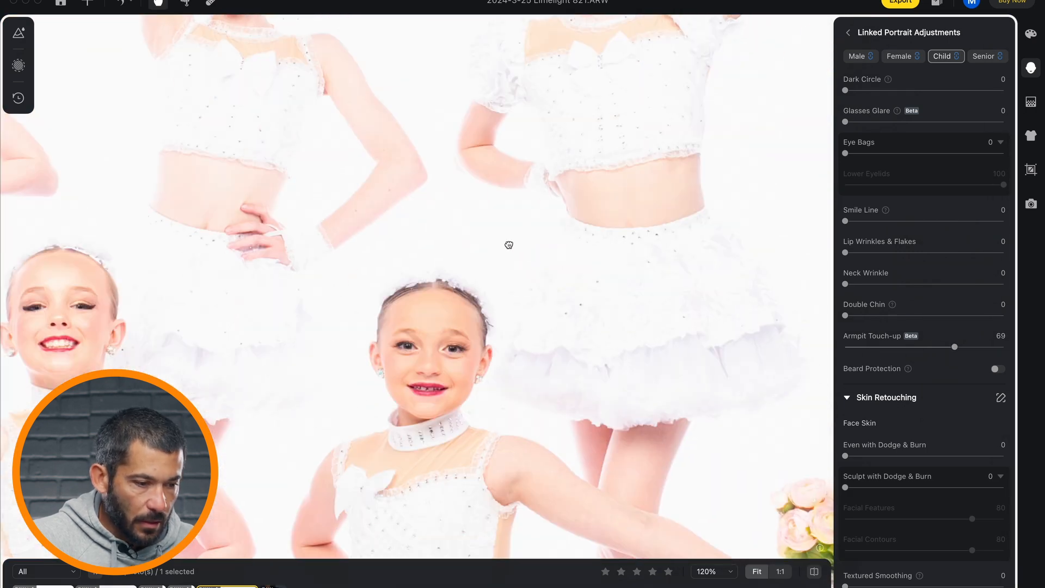
{"action": "scroll", "coordinate": [726, 324], "scroll_direction": "down", "scroll_amount": 7}
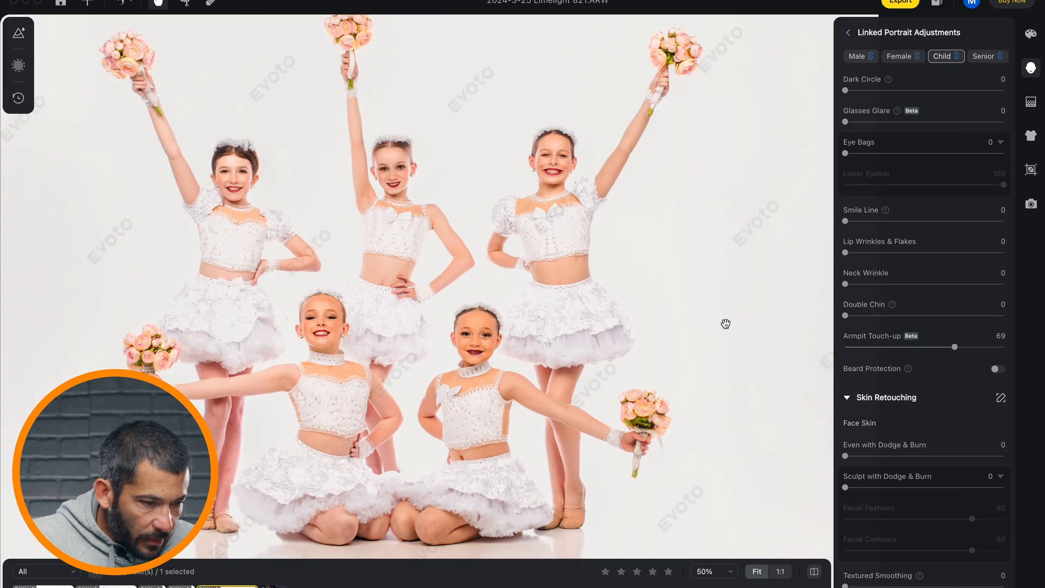
- In Skin Retouching, set Even with Dodge & Burn to 45, Sculpt with Dodge & Burn to 100 and body Soften Skin to 100
{"action": "scroll", "coordinate": [960, 408], "scroll_direction": "down", "scroll_amount": 2}
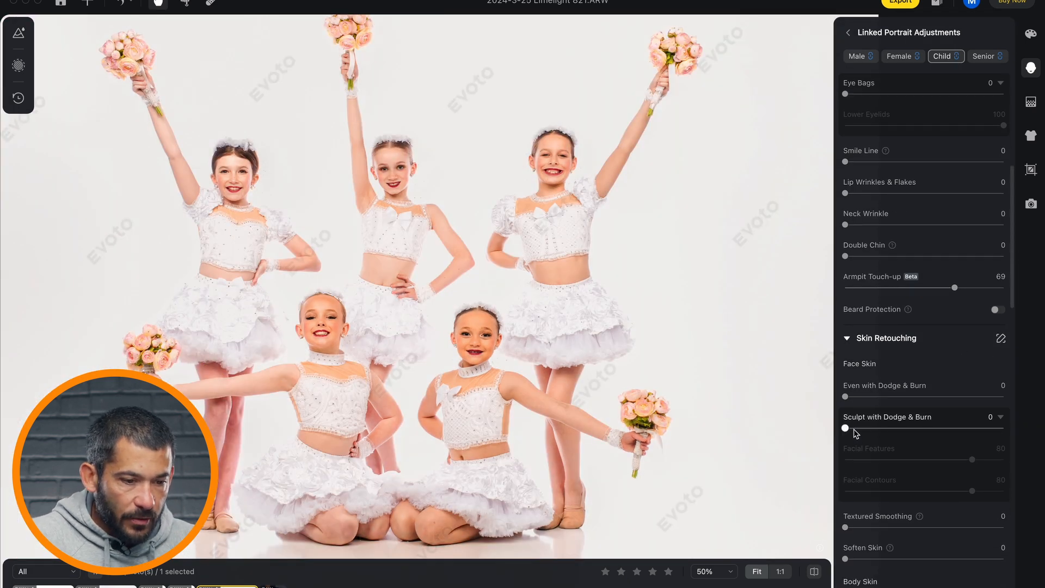
{"action": "left_click_drag", "start_coordinate": [856, 429], "coordinate": [919, 428]}
{"action": "mouse_move", "coordinate": [846, 396]}
{"action": "left_mouse_down"}
{"action": "mouse_move", "coordinate": [916, 397]}
{"action": "mouse_move", "coordinate": [922, 428]}
{"action": "mouse_move", "coordinate": [1030, 431]}
{"action": "left_mouse_up"}
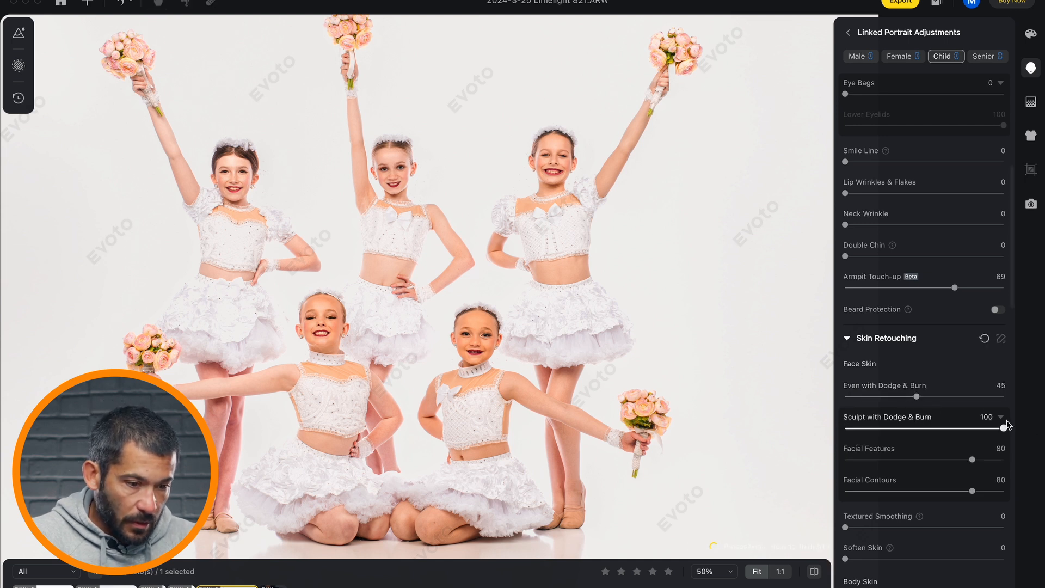
{"action": "scroll", "coordinate": [935, 454], "scroll_direction": "down", "scroll_amount": 6}
{"action": "scroll", "coordinate": [867, 452], "scroll_direction": "down", "scroll_amount": 2}
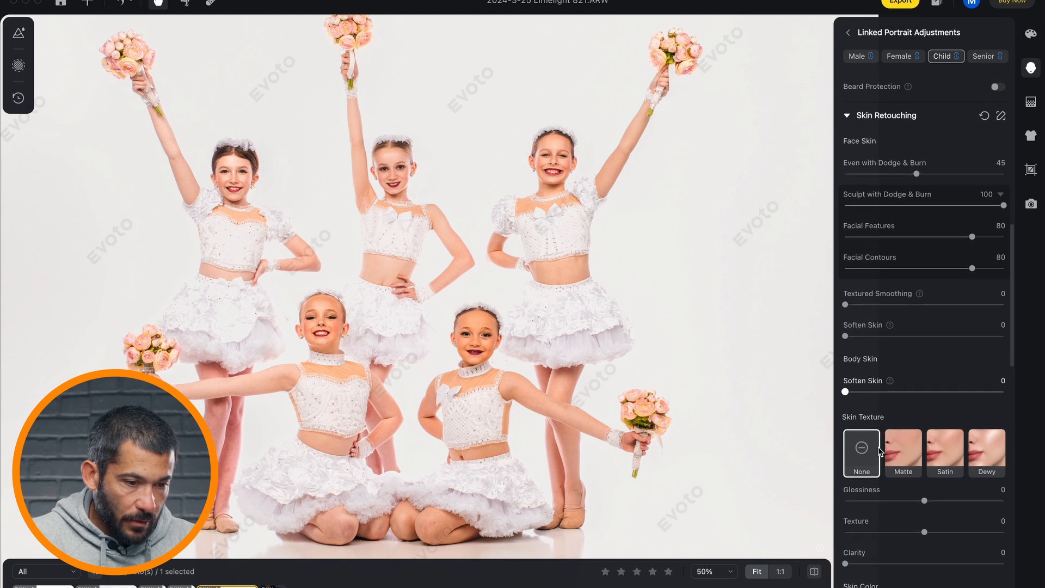
{"action": "left_click_drag", "start_coordinate": [845, 375], "coordinate": [1004, 377]}
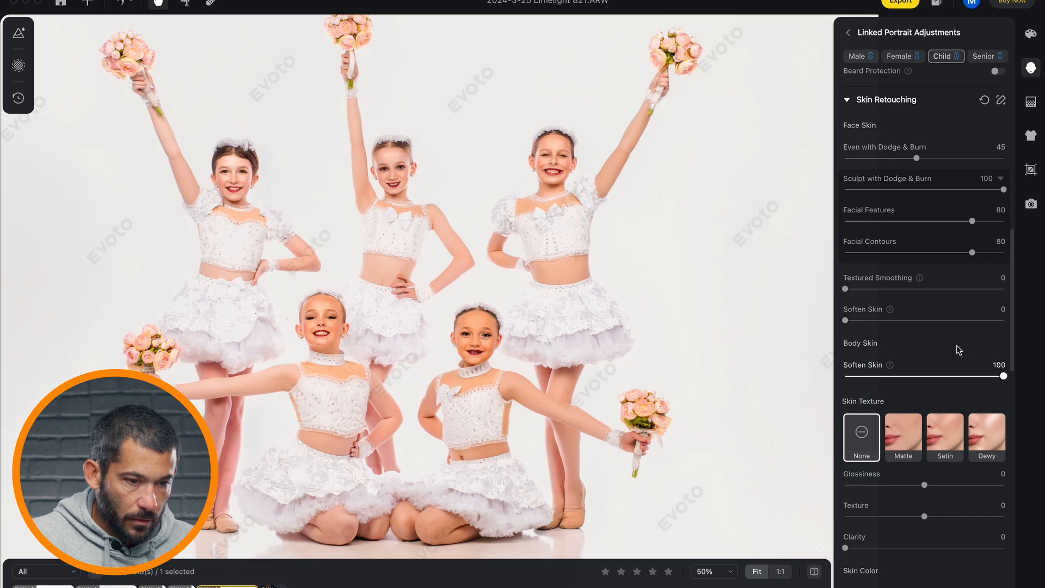
- Leave the linked portrait adjustments and check which age category is assigned to each dancer's face
{"action": "scroll", "coordinate": [934, 329], "scroll_direction": "up", "scroll_amount": 3}
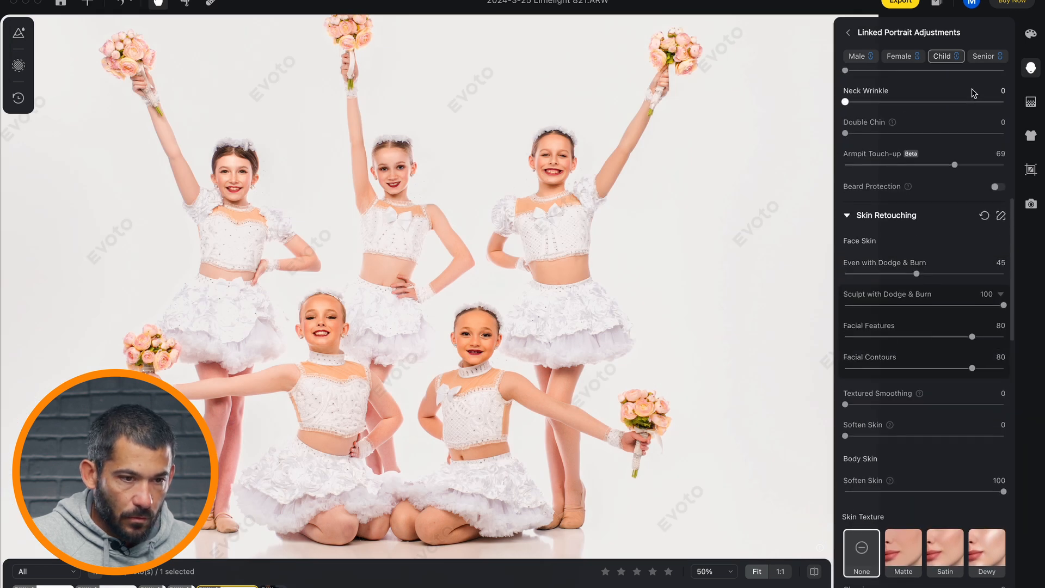
{"action": "scroll", "coordinate": [958, 99], "scroll_direction": "up", "scroll_amount": 9}
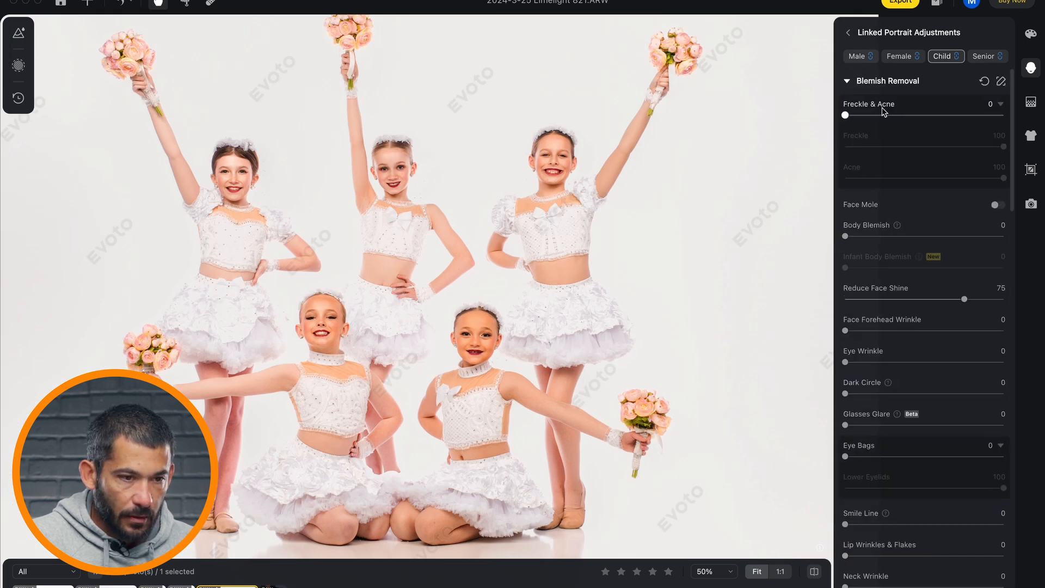
{"action": "left_click", "coordinate": [847, 36]}
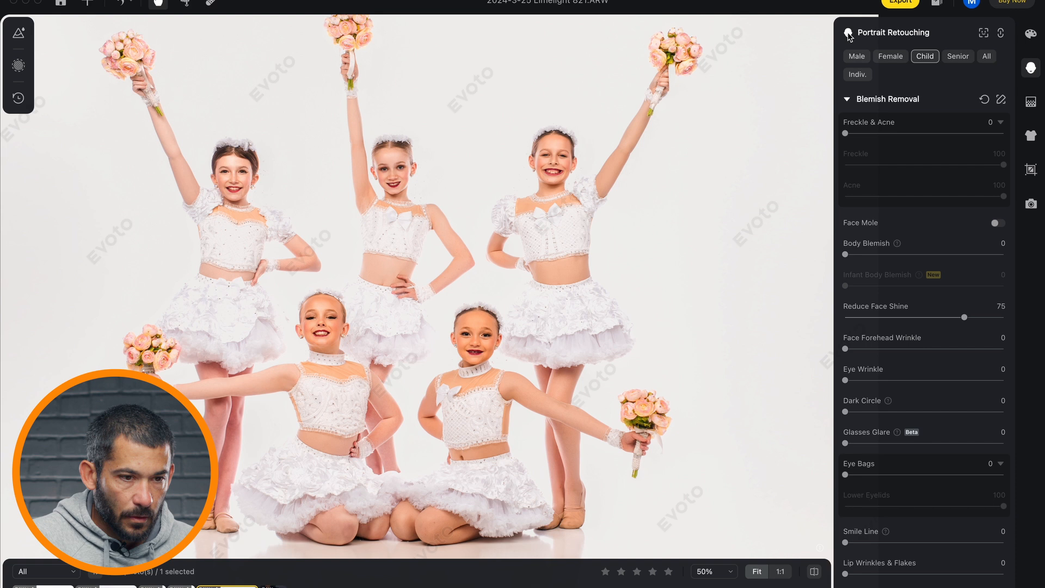
{"action": "left_click", "coordinate": [984, 34]}
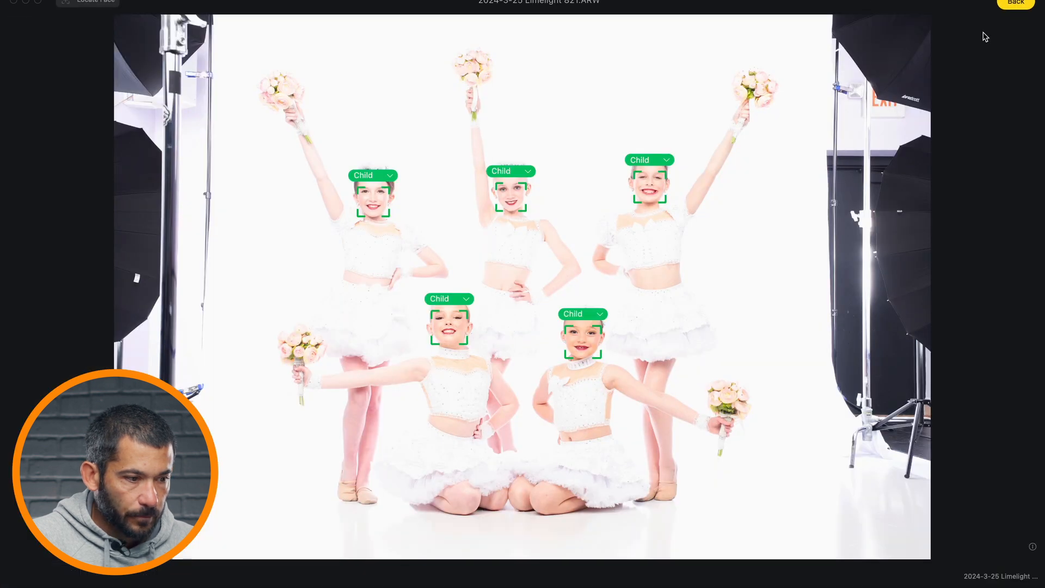
{"action": "left_click", "coordinate": [1016, 3]}
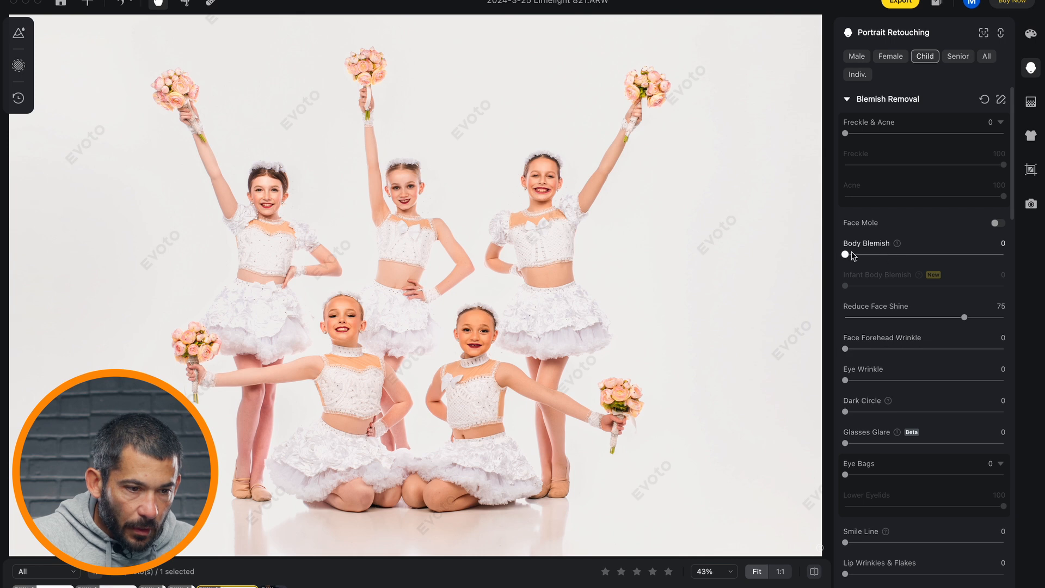
- Set Body Blemish removal for the Child group to 100
{"action": "left_click_drag", "start_coordinate": [853, 256], "coordinate": [1004, 254]}
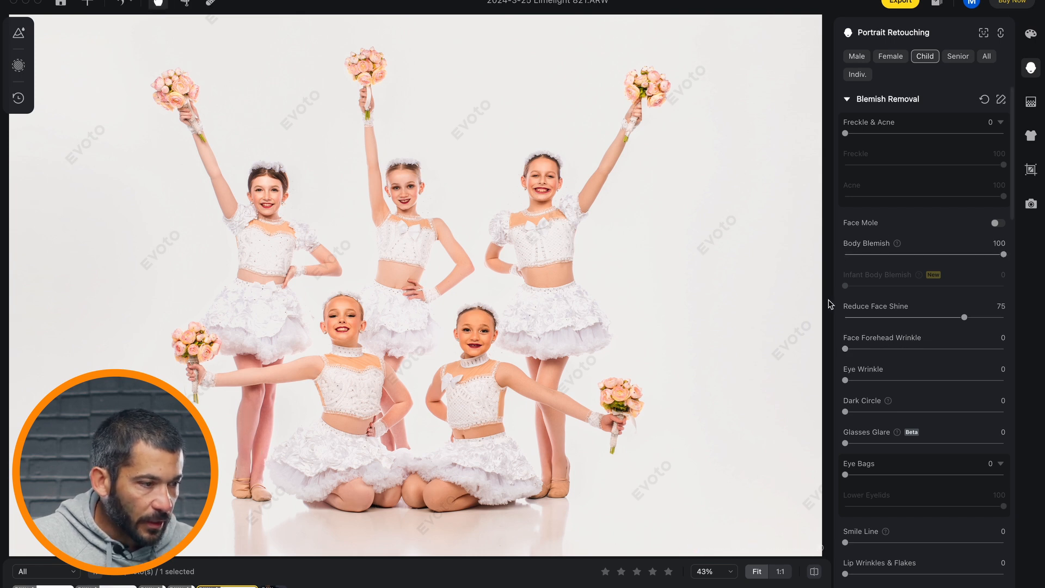
{"action": "left_click_drag", "start_coordinate": [653, 444], "coordinate": [652, 325]}
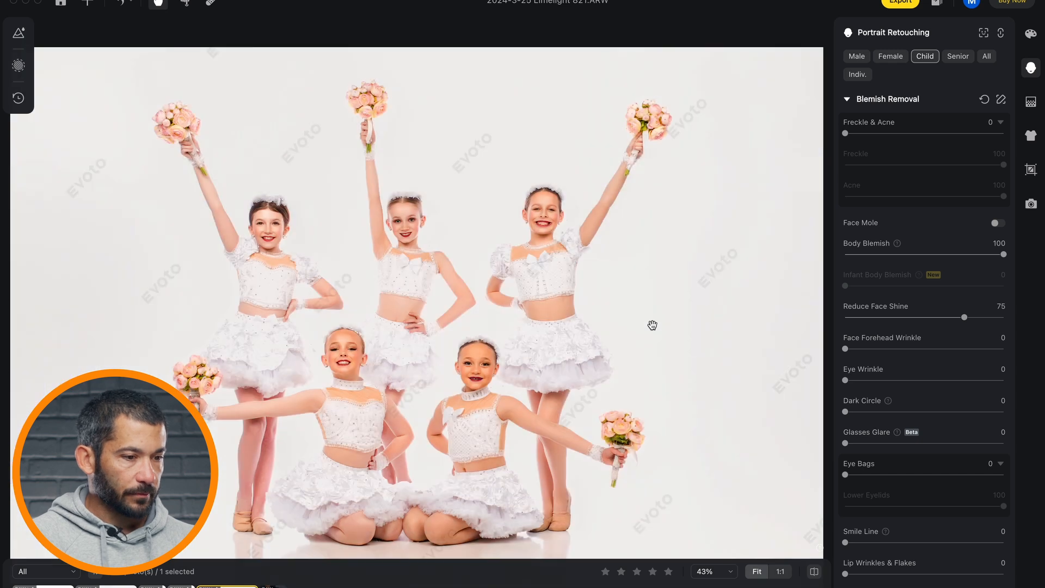
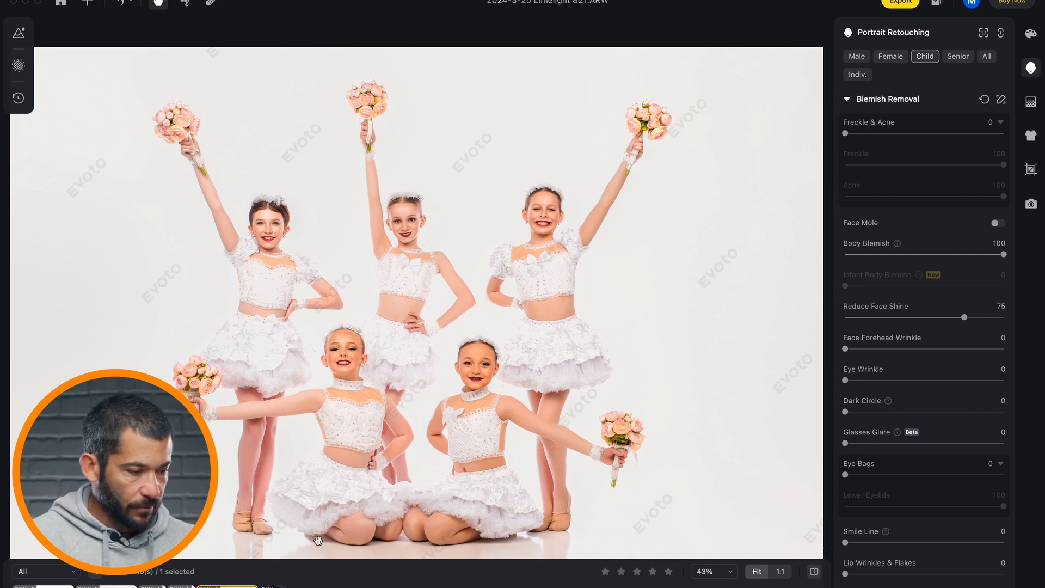
- Replace the group photo's backdrop with the recommended White backdrop
{"action": "left_click_drag", "start_coordinate": [512, 388], "coordinate": [521, 357]}
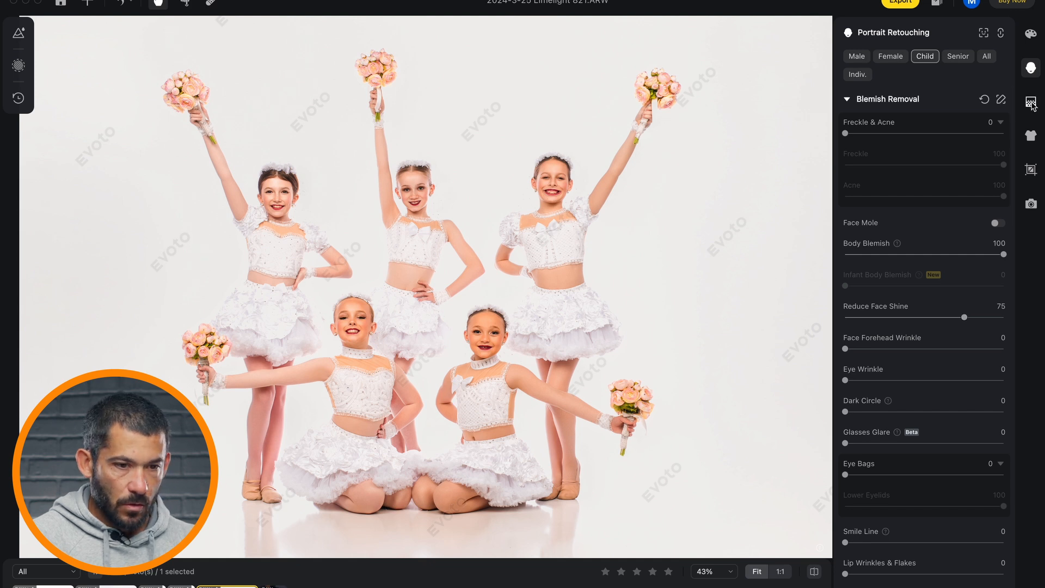
{"action": "left_click", "coordinate": [1030, 103]}
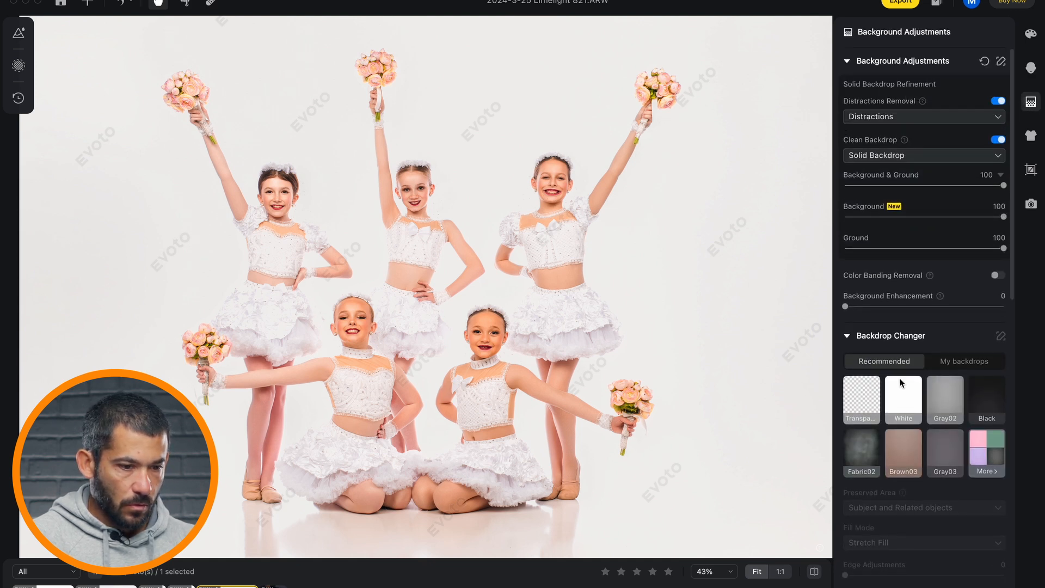
{"action": "left_click", "coordinate": [904, 400]}
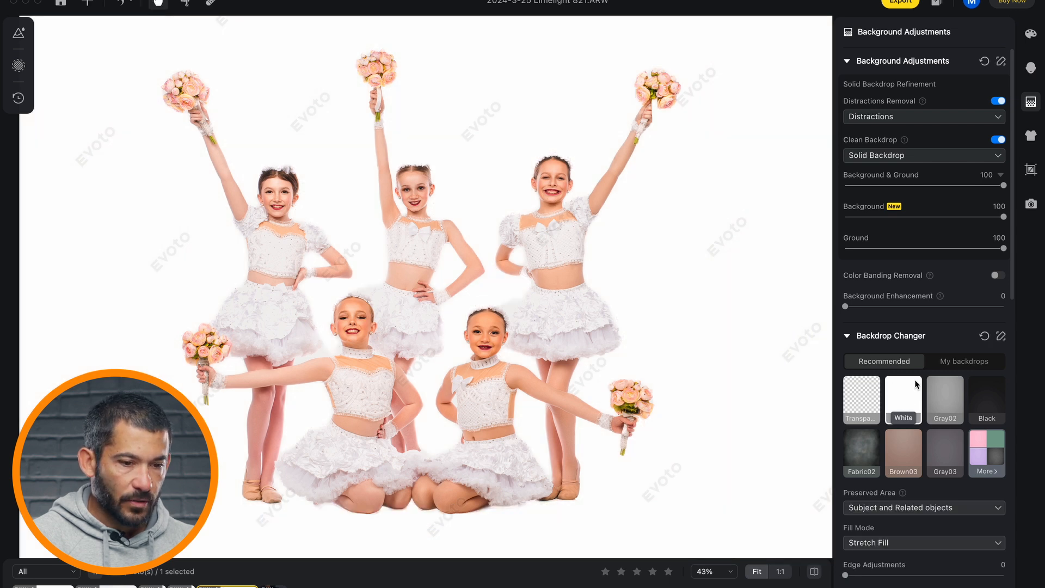
- Reset the Backdrop Changer to compare with the original backdrop and reapply the White backdrop
{"action": "key", "text": "backslash"}
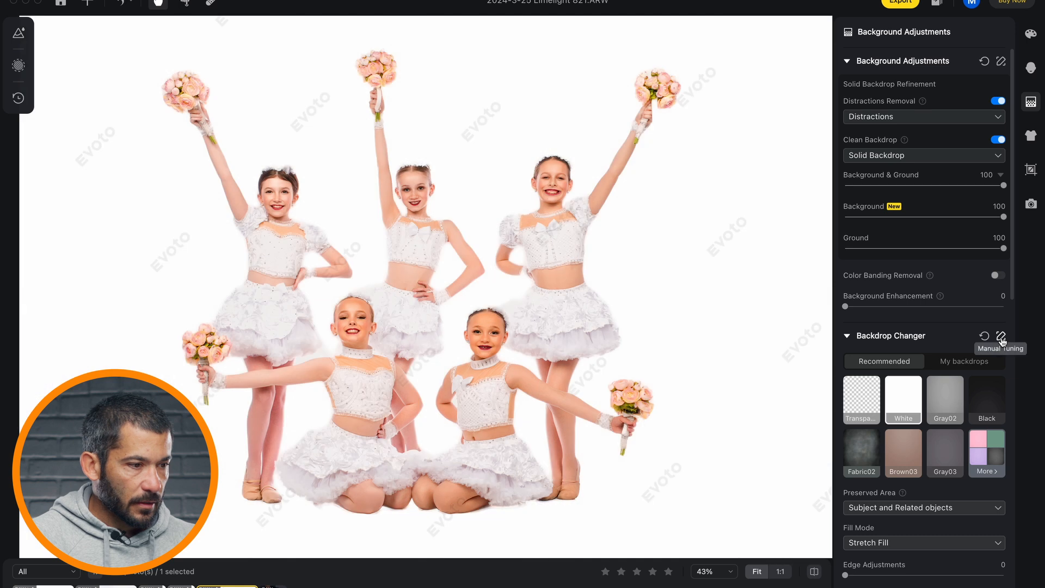
{"action": "left_click", "coordinate": [984, 336]}
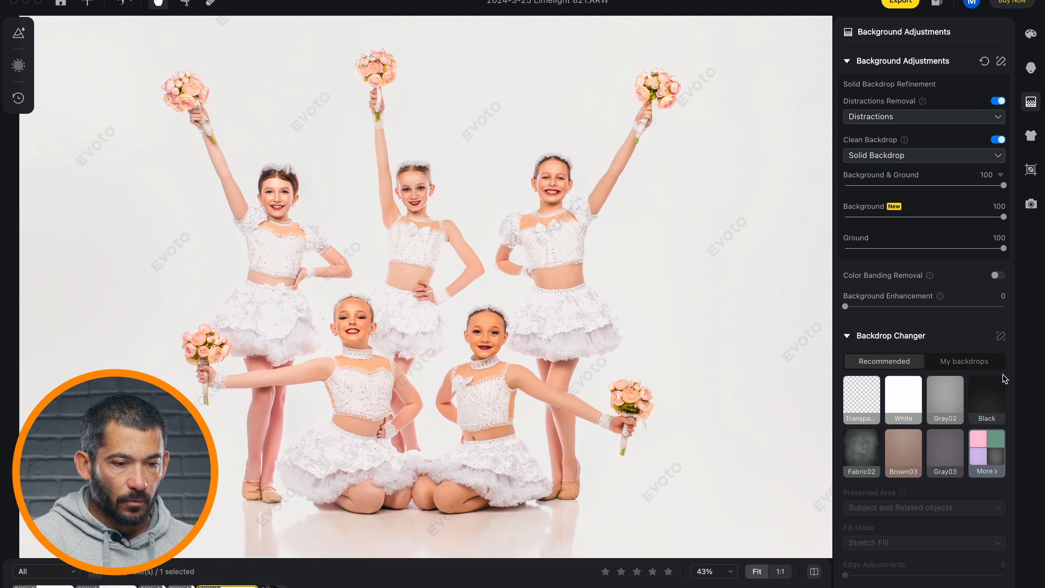
{"action": "left_click", "coordinate": [906, 397]}
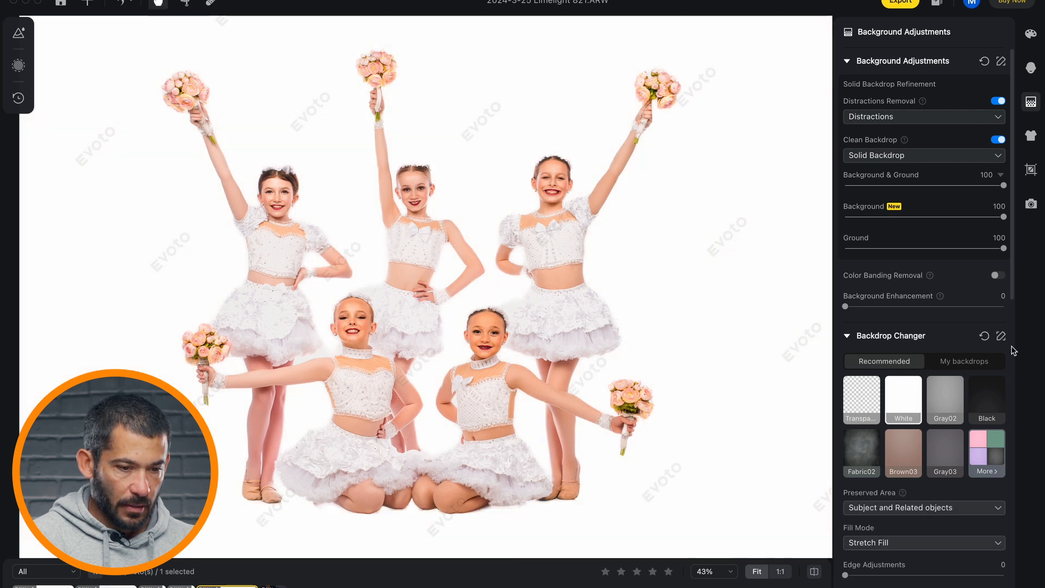
- Open manual tuning for the White backdrop and dab the floor below the dancers' feet with the Add Masked Area brush at size 70
{"action": "left_click", "coordinate": [1001, 337]}
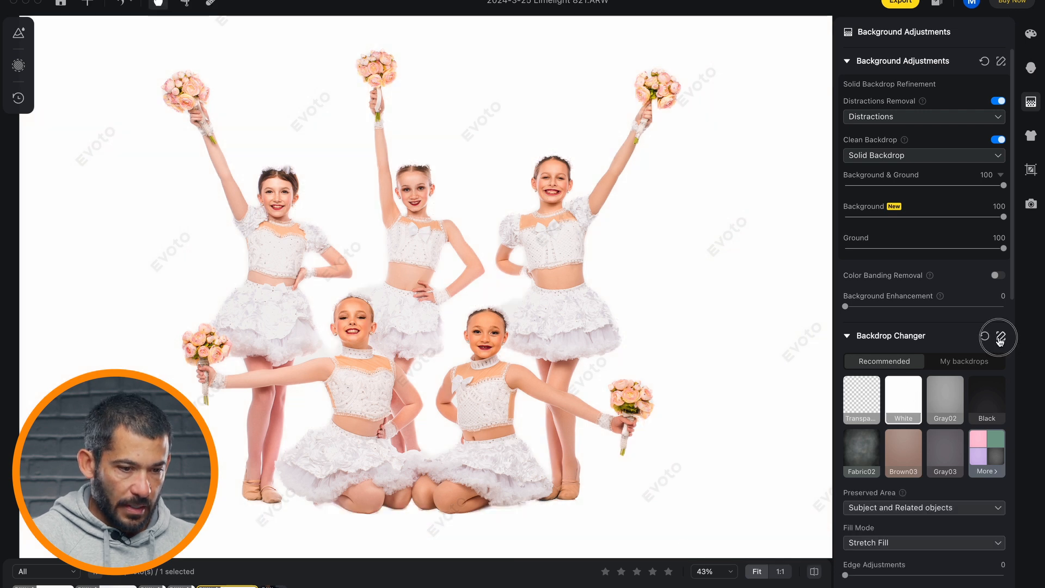
{"action": "left_click", "coordinate": [897, 99]}
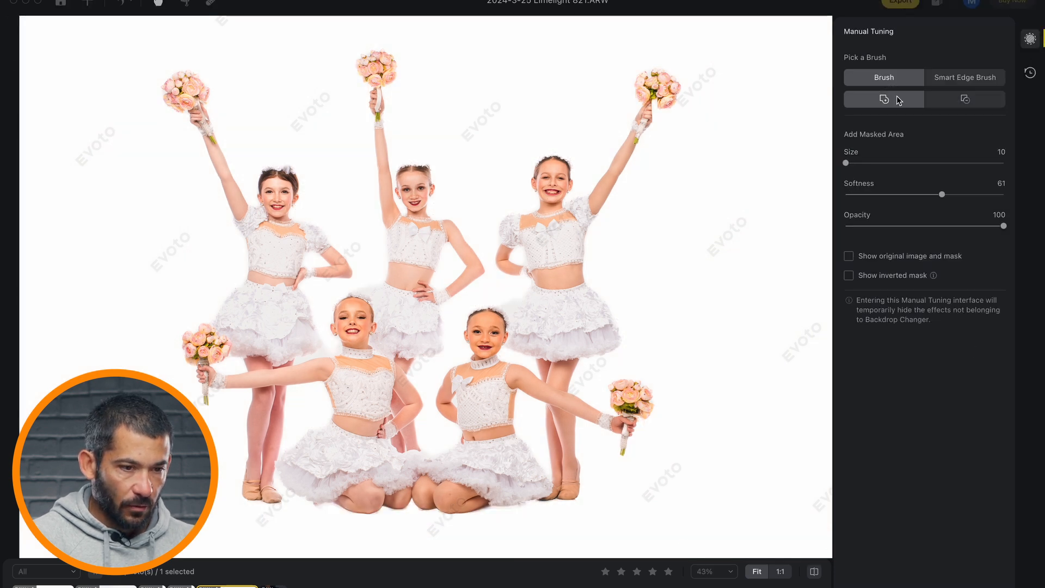
{"action": "key", "text": "bracketright"}
{"action": "key", "text": "bracketright"}
{"action": "key", "text": "bracketright"}
{"action": "key", "text": "bracketright"}
{"action": "key", "text": "bracketright"}
{"action": "key", "text": "bracketright"}
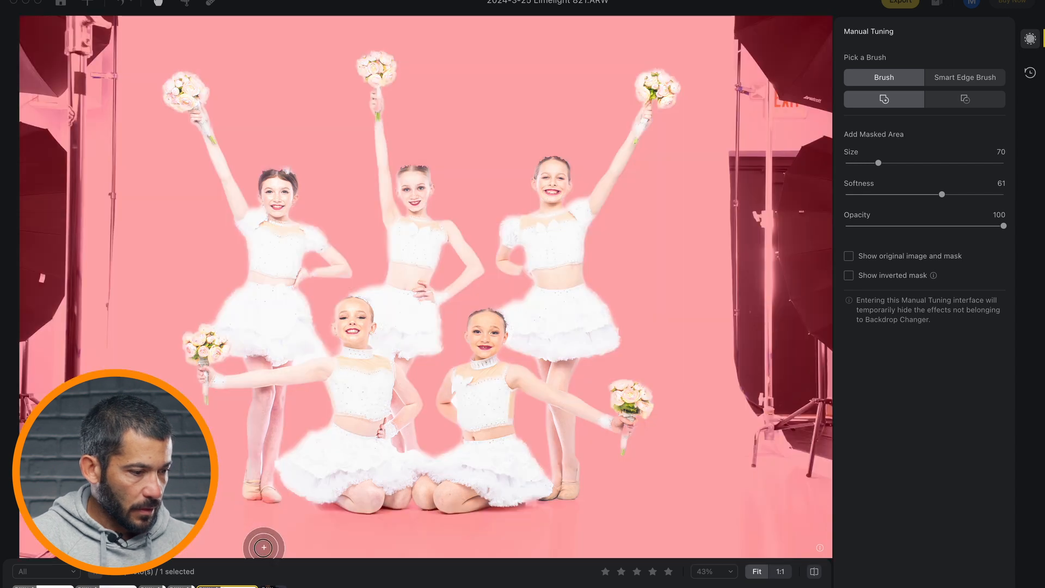
{"action": "mouse_move", "coordinate": [263, 547]}
{"action": "left_mouse_down"}
{"action": "mouse_move", "coordinate": [261, 511]}
{"action": "mouse_move", "coordinate": [266, 551]}
{"action": "left_mouse_up"}
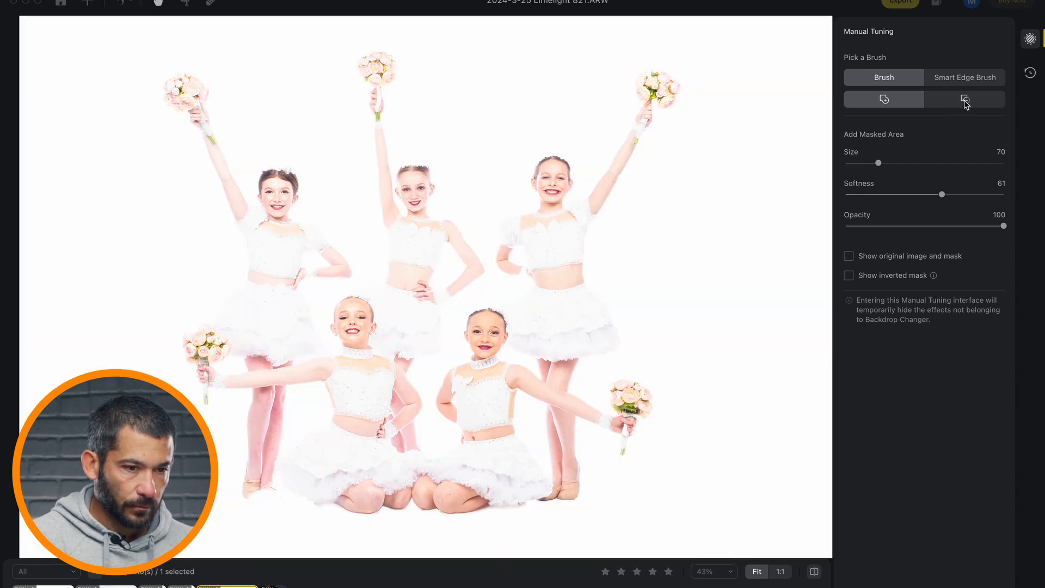
- Undo the added mask stroke and erase the backdrop mask over the floor beneath the dancers with a size 40 brush
{"action": "left_click", "coordinate": [965, 103]}
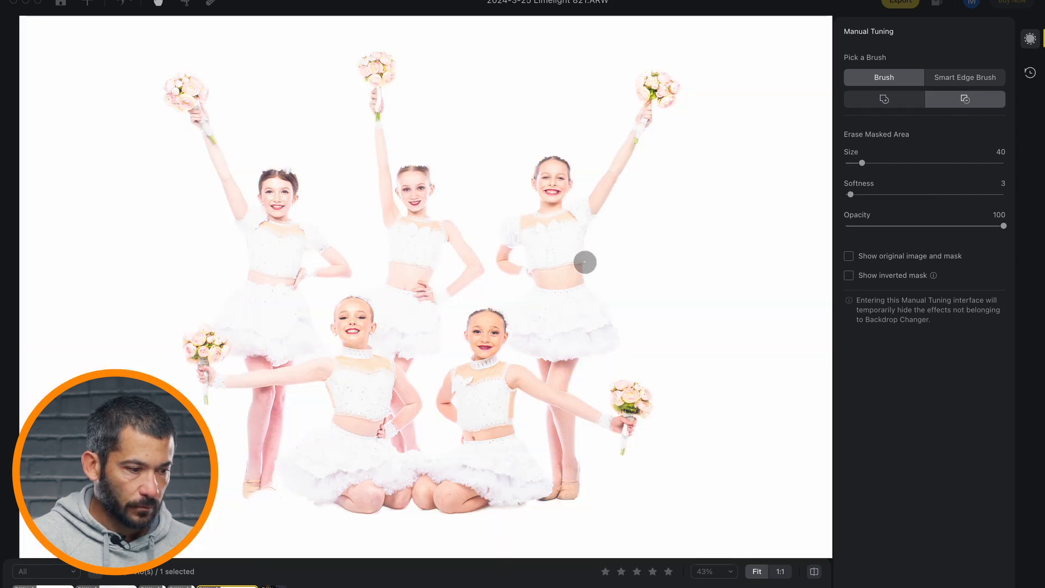
{"action": "key", "text": "super+z"}
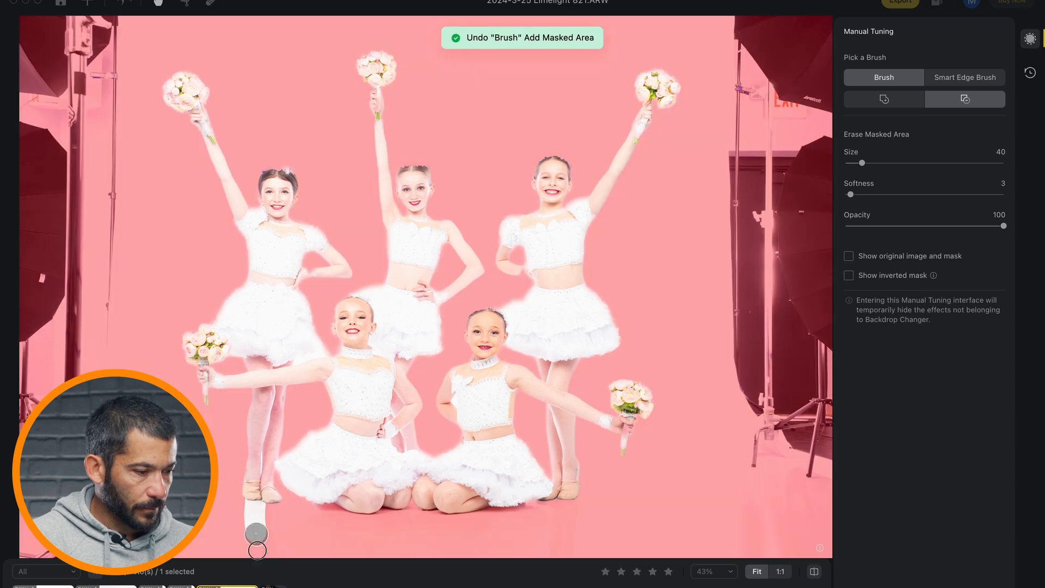
{"action": "mouse_move", "coordinate": [257, 532]}
{"action": "left_mouse_down"}
{"action": "mouse_move", "coordinate": [271, 546]}
{"action": "mouse_move", "coordinate": [245, 562]}
{"action": "mouse_move", "coordinate": [293, 501]}
{"action": "mouse_move", "coordinate": [420, 510]}
{"action": "mouse_move", "coordinate": [555, 499]}
{"action": "mouse_move", "coordinate": [574, 505]}
{"action": "mouse_move", "coordinate": [570, 555]}
{"action": "mouse_move", "coordinate": [444, 563]}
{"action": "mouse_move", "coordinate": [318, 556]}
{"action": "mouse_move", "coordinate": [276, 543]}
{"action": "mouse_move", "coordinate": [333, 522]}
{"action": "mouse_move", "coordinate": [557, 517]}
{"action": "mouse_move", "coordinate": [291, 535]}
{"action": "mouse_move", "coordinate": [251, 550]}
{"action": "mouse_move", "coordinate": [411, 548]}
{"action": "mouse_move", "coordinate": [555, 526]}
{"action": "mouse_move", "coordinate": [568, 540]}
{"action": "mouse_move", "coordinate": [274, 540]}
{"action": "mouse_move", "coordinate": [459, 526]}
{"action": "mouse_move", "coordinate": [559, 540]}
{"action": "mouse_move", "coordinate": [450, 557]}
{"action": "mouse_move", "coordinate": [245, 500]}
{"action": "mouse_move", "coordinate": [238, 547]}
{"action": "mouse_move", "coordinate": [270, 497]}
{"action": "mouse_move", "coordinate": [550, 506]}
{"action": "left_mouse_up"}
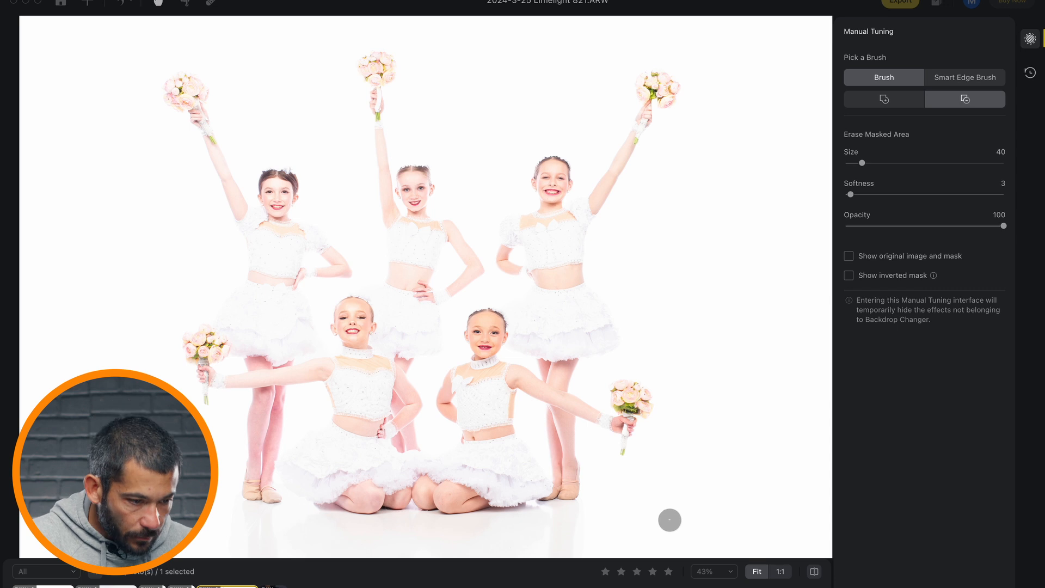
- Inspect the restored floor reflections up close and raise the erase brush's Softness to 58
{"action": "scroll", "coordinate": [642, 538], "scroll_direction": "up", "scroll_amount": 3}
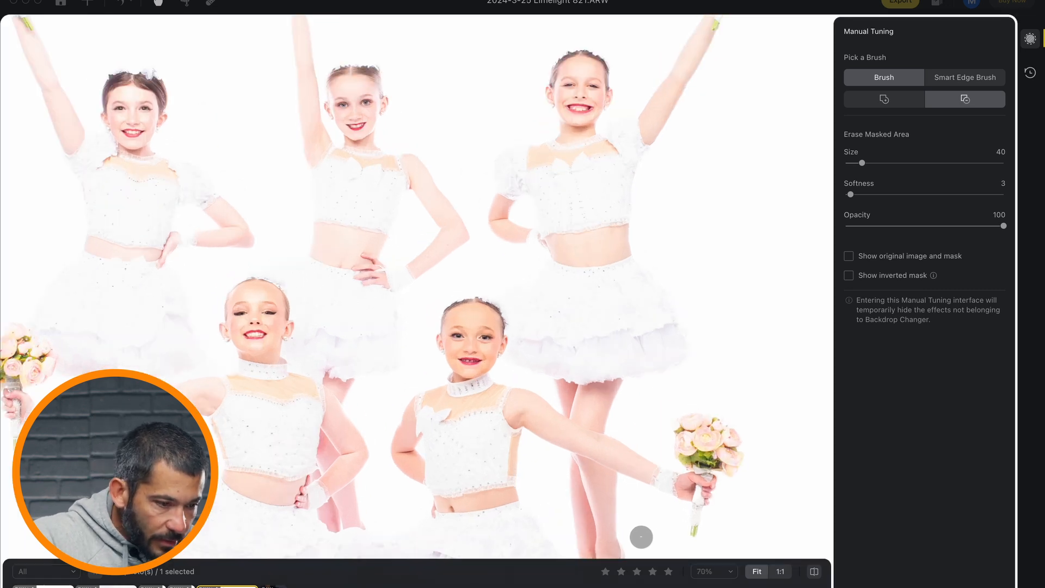
{"action": "scroll", "coordinate": [635, 378], "scroll_direction": "up", "scroll_amount": 2}
{"action": "scroll", "coordinate": [635, 377], "scroll_direction": "down", "scroll_amount": 3}
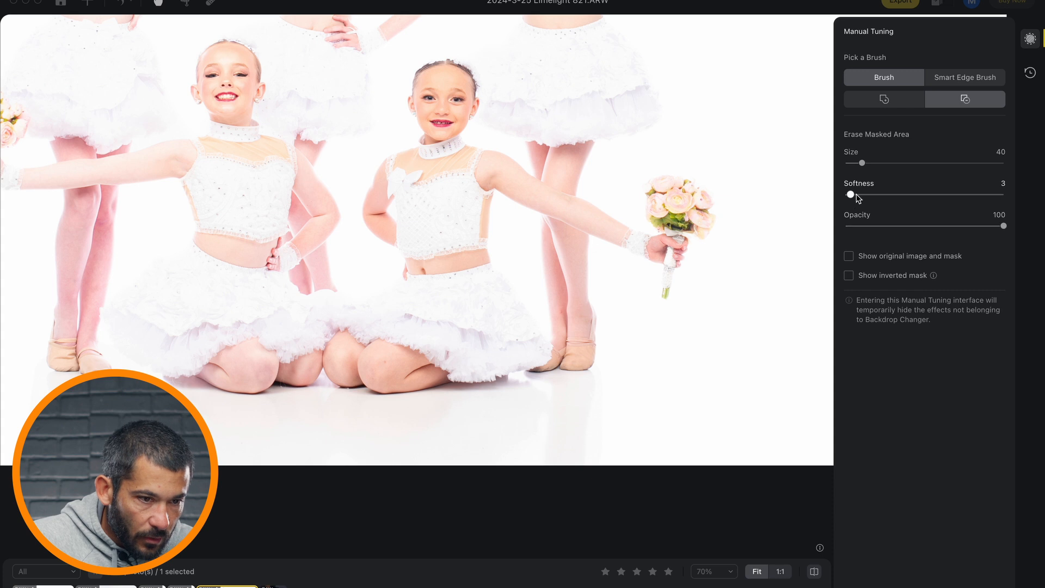
{"action": "left_click_drag", "start_coordinate": [851, 195], "coordinate": [941, 197]}
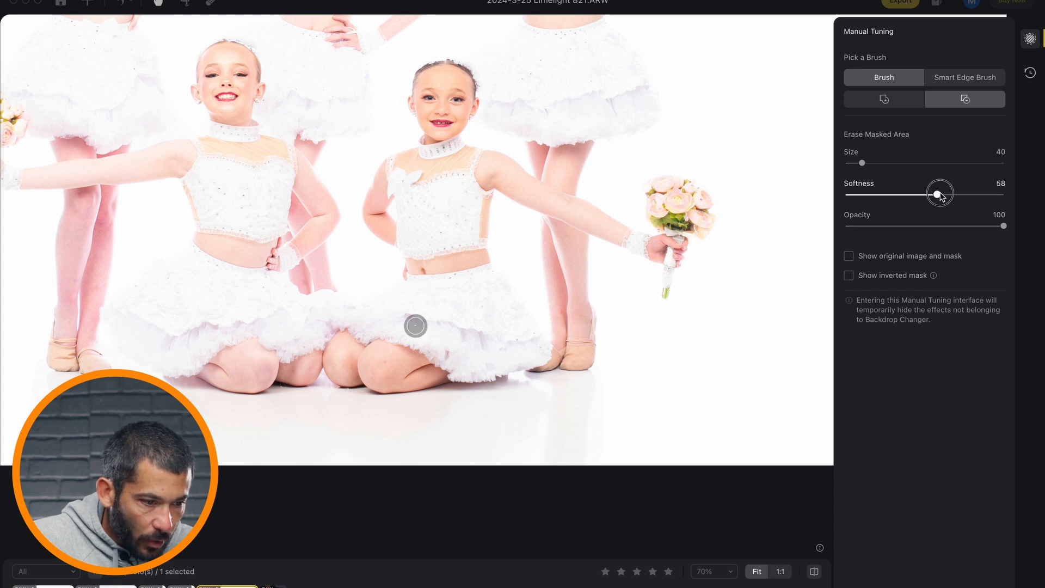
- Paint the backdrop mask back beside the right standing dancer's shoe with the Add Masked Area brush at size 40
{"action": "left_click", "coordinate": [891, 102]}
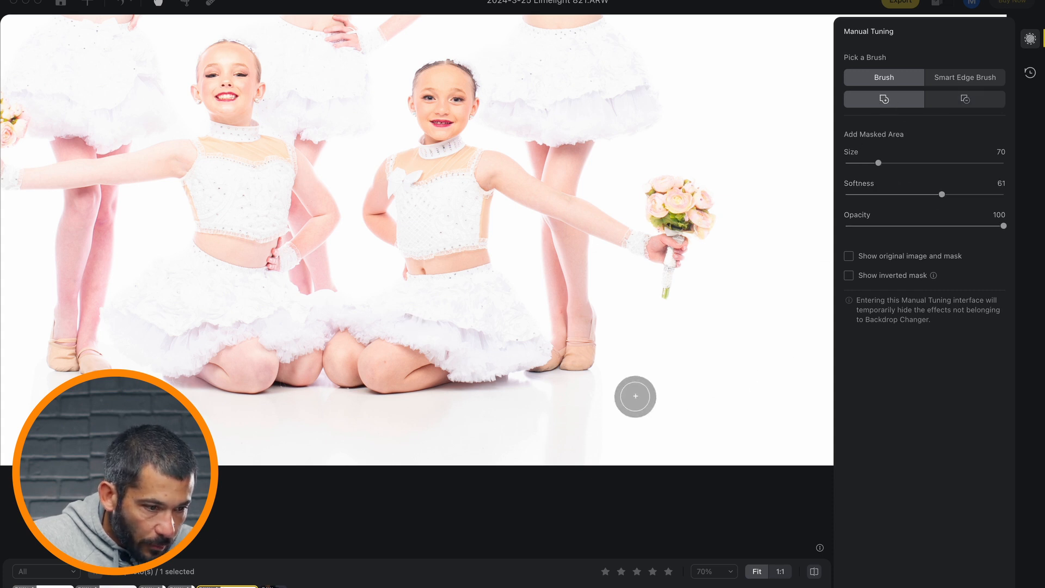
{"action": "key", "text": "bracketleft"}
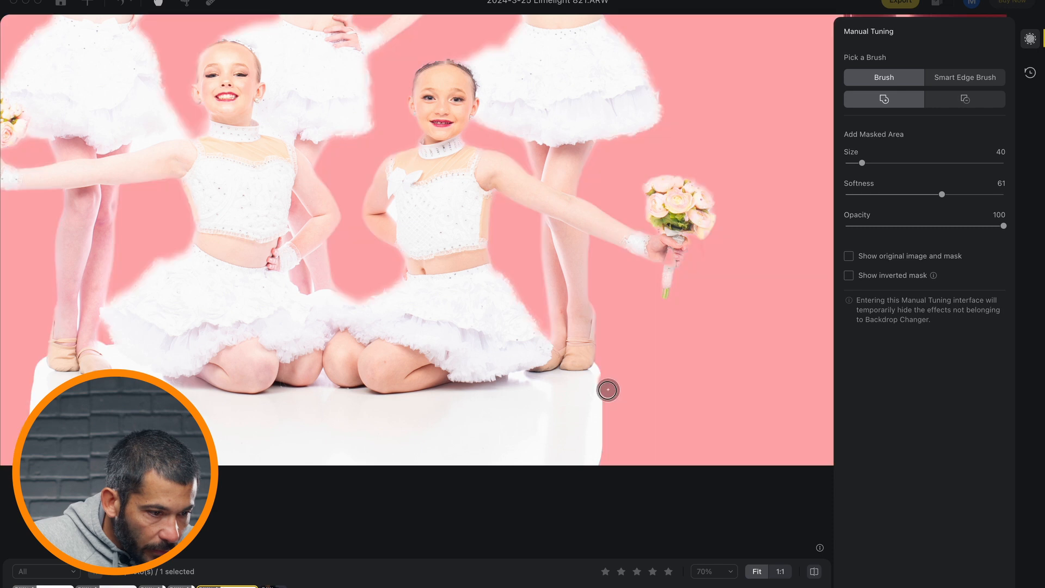
{"action": "mouse_move", "coordinate": [607, 389]}
{"action": "left_mouse_down"}
{"action": "mouse_move", "coordinate": [601, 459]}
{"action": "mouse_move", "coordinate": [605, 368]}
{"action": "left_mouse_up"}
{"action": "left_click", "coordinate": [604, 364]}
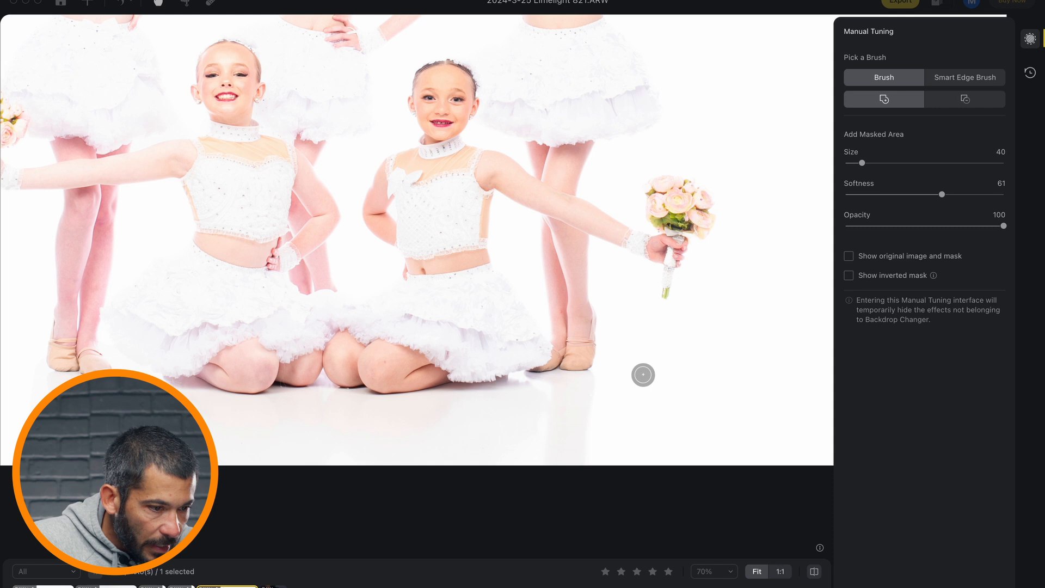
{"action": "left_click", "coordinate": [606, 371]}
- Restore the backdrop mask around the left standing dancer's shoes, reducing the Add Masked Area brush to size 20 for the tight spots
{"action": "key", "text": "space"}
{"action": "left_click_drag", "start_coordinate": [366, 394], "coordinate": [486, 363]}
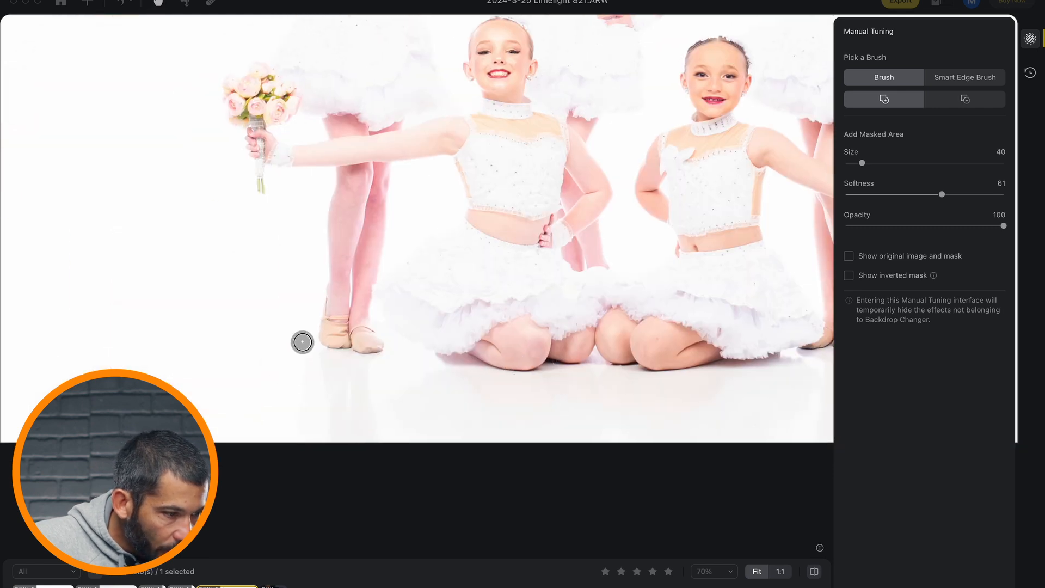
{"action": "mouse_move", "coordinate": [301, 340]}
{"action": "left_mouse_down"}
{"action": "mouse_move", "coordinate": [310, 341]}
{"action": "mouse_move", "coordinate": [308, 428]}
{"action": "mouse_move", "coordinate": [308, 332]}
{"action": "left_mouse_up"}
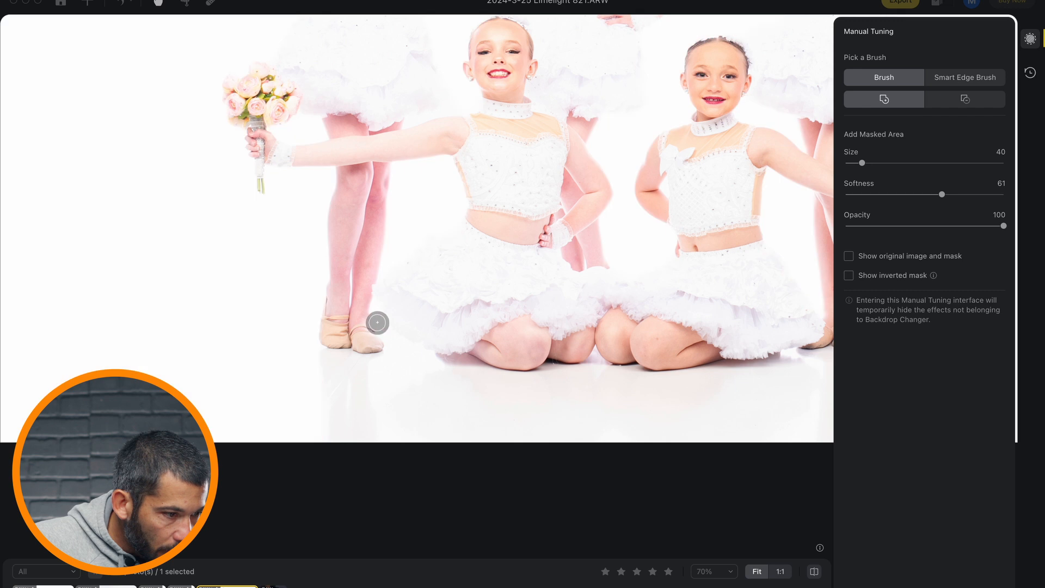
{"action": "key", "text": "bracketleft"}
{"action": "key", "text": "bracketleft"}
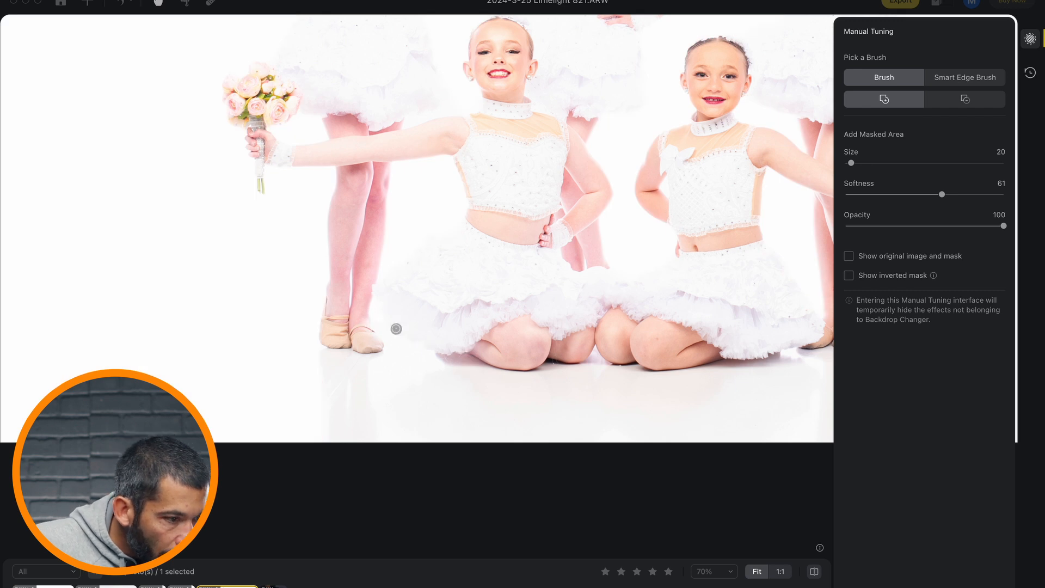
{"action": "left_click_drag", "start_coordinate": [377, 320], "coordinate": [375, 319]}
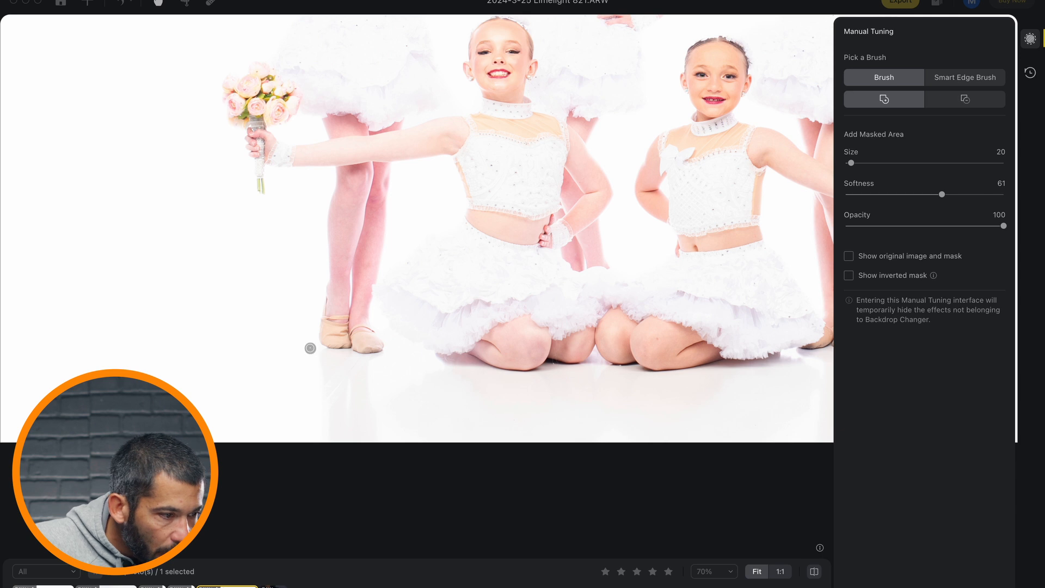
{"action": "mouse_move", "coordinate": [310, 348]}
{"action": "left_mouse_down"}
{"action": "mouse_move", "coordinate": [313, 335]}
{"action": "mouse_move", "coordinate": [359, 378]}
{"action": "left_mouse_up"}
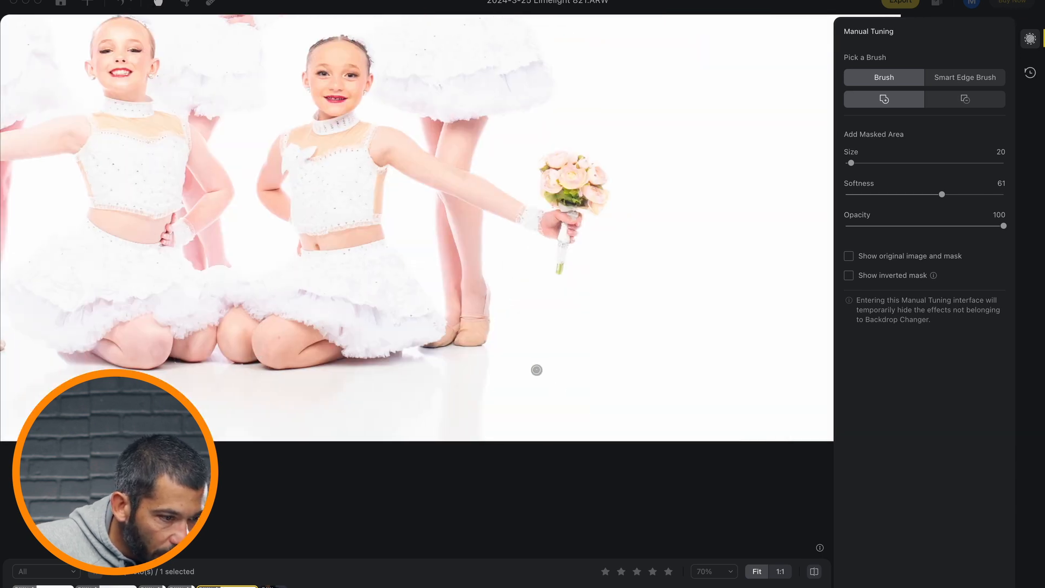
- Refine the mask beside the right standing dancer's shoe with the size 20 brush, check the whole photo and leave manual tuning
{"action": "left_click_drag", "start_coordinate": [496, 346], "coordinate": [625, 387]}
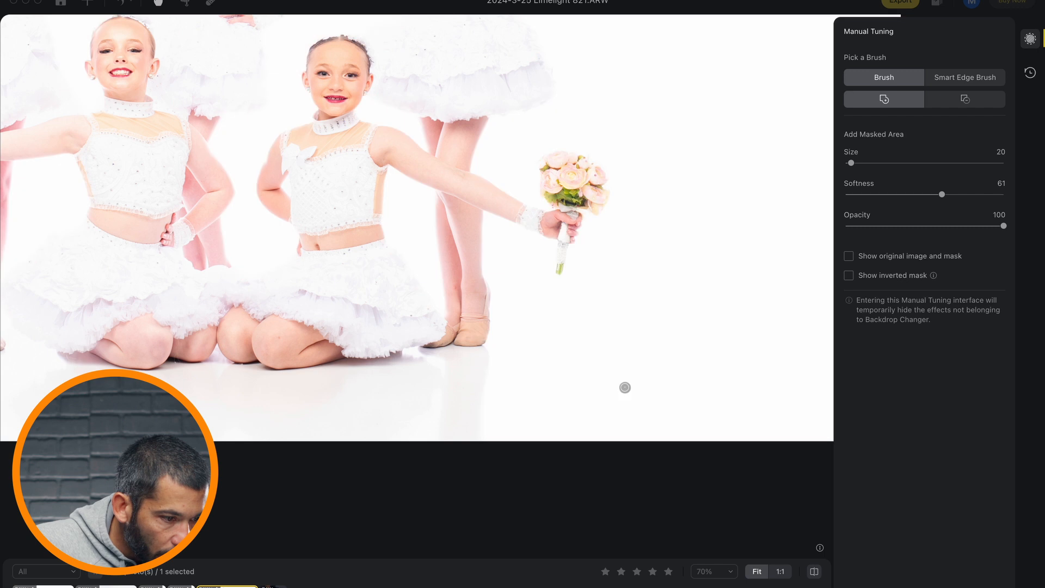
{"action": "mouse_move", "coordinate": [499, 413]}
{"action": "left_mouse_down"}
{"action": "mouse_move", "coordinate": [487, 425]}
{"action": "mouse_move", "coordinate": [506, 430]}
{"action": "mouse_move", "coordinate": [735, 390]}
{"action": "left_mouse_up"}
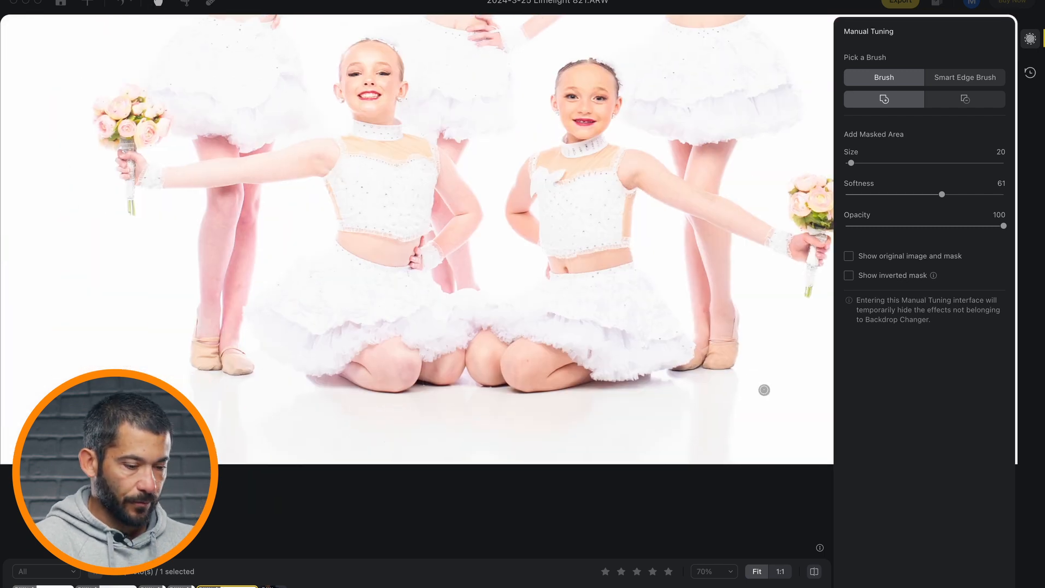
{"action": "key", "text": "super+0"}
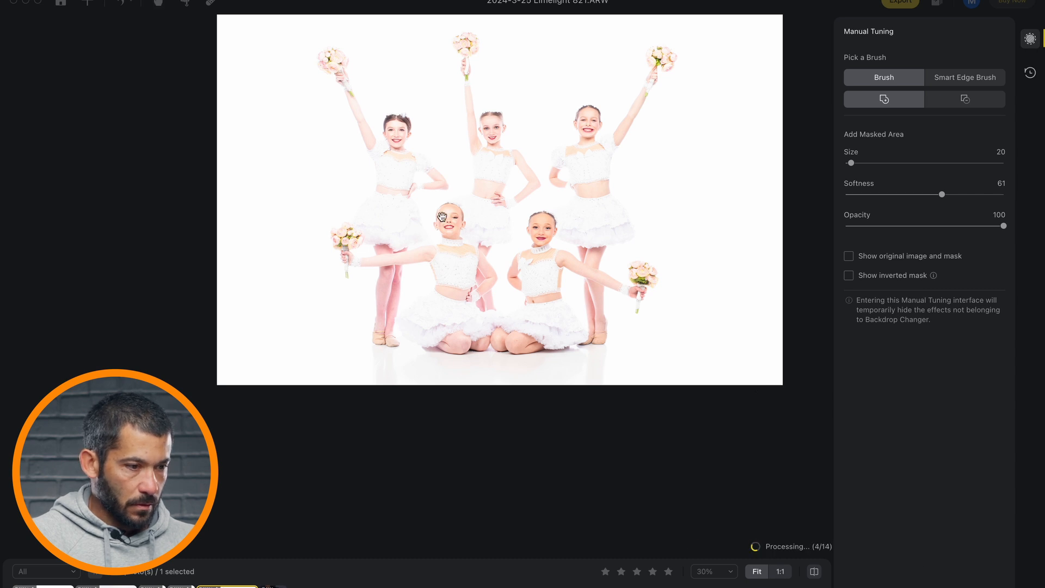
{"action": "key", "text": "Escape"}
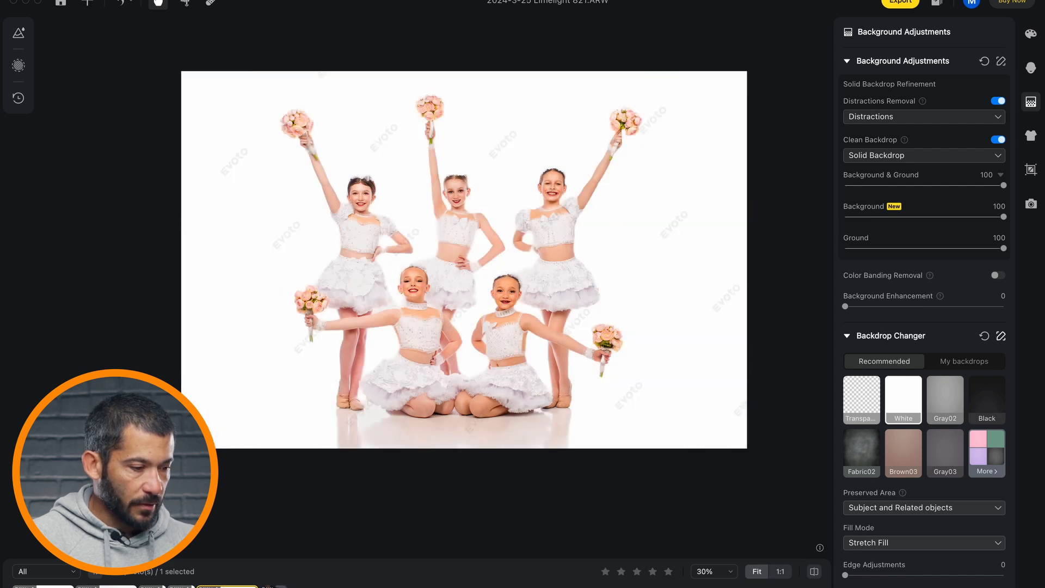
- Open the football player photo and apply the Vivid Light AI color look
{"action": "key", "text": "Right"}
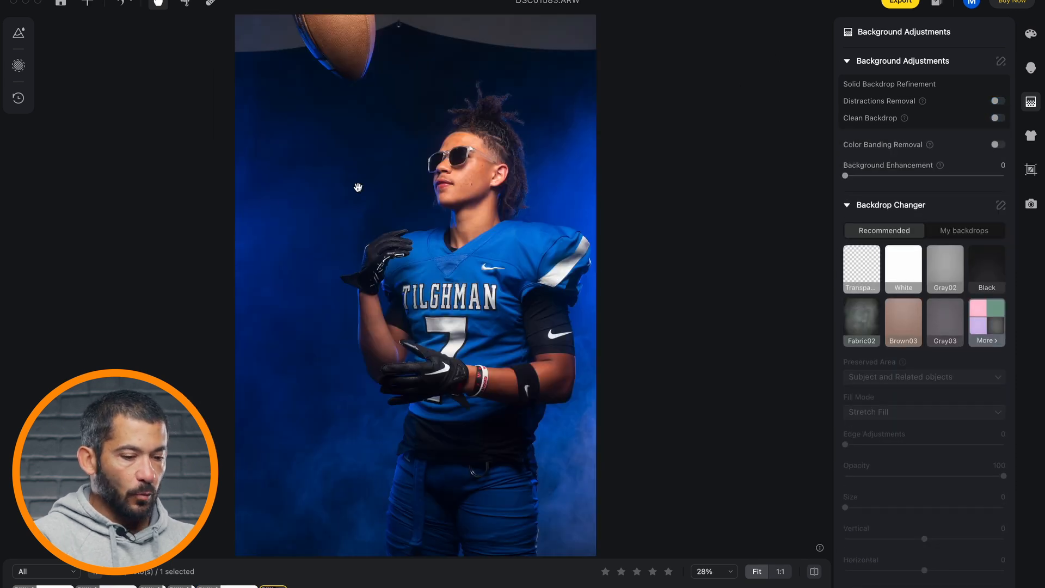
{"action": "scroll", "coordinate": [358, 187], "scroll_direction": "up", "scroll_amount": 3}
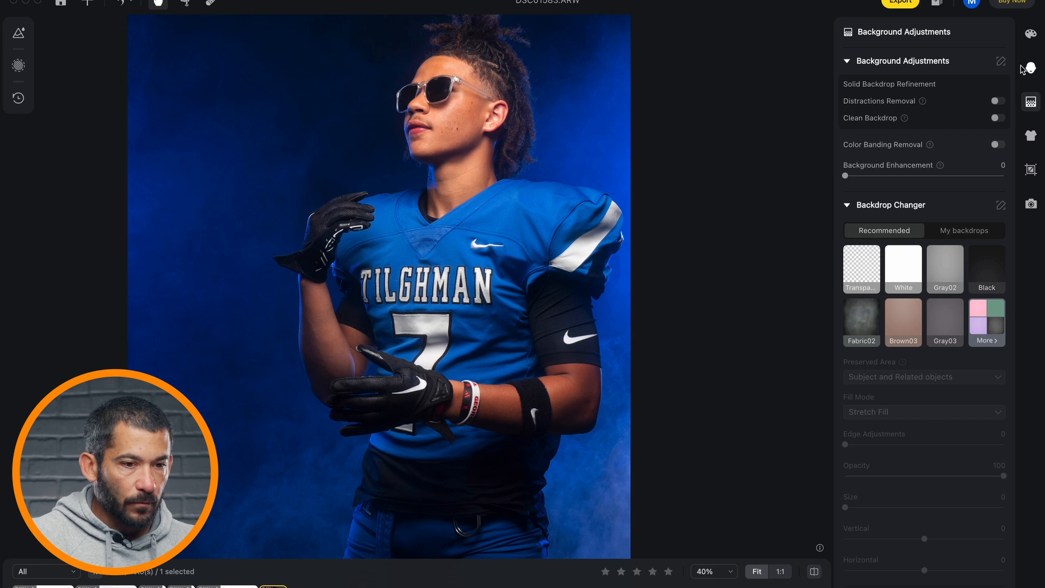
{"action": "left_click", "coordinate": [1027, 69]}
{"action": "left_click", "coordinate": [1030, 34]}
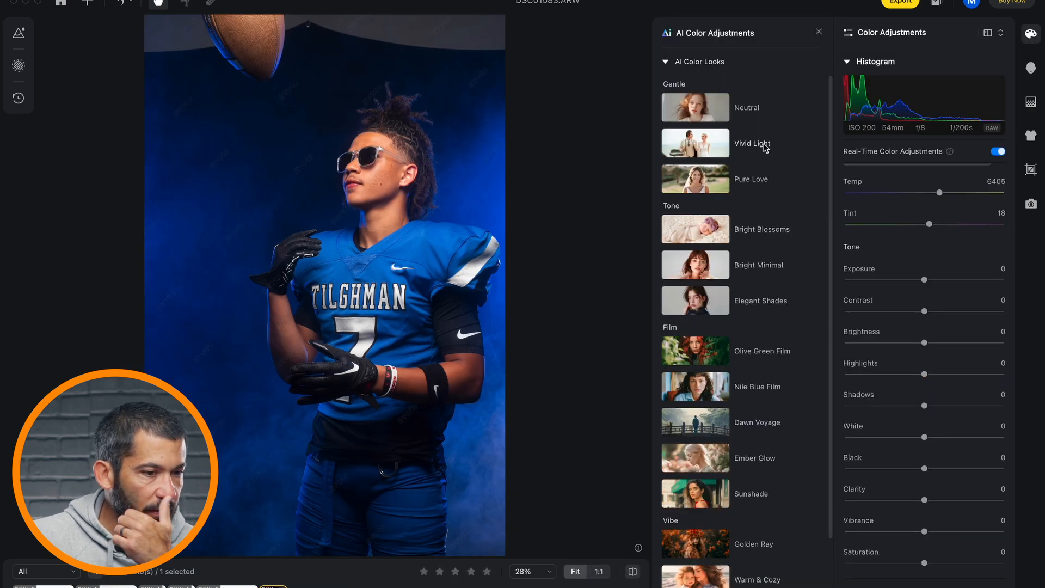
{"action": "left_click", "coordinate": [764, 145]}
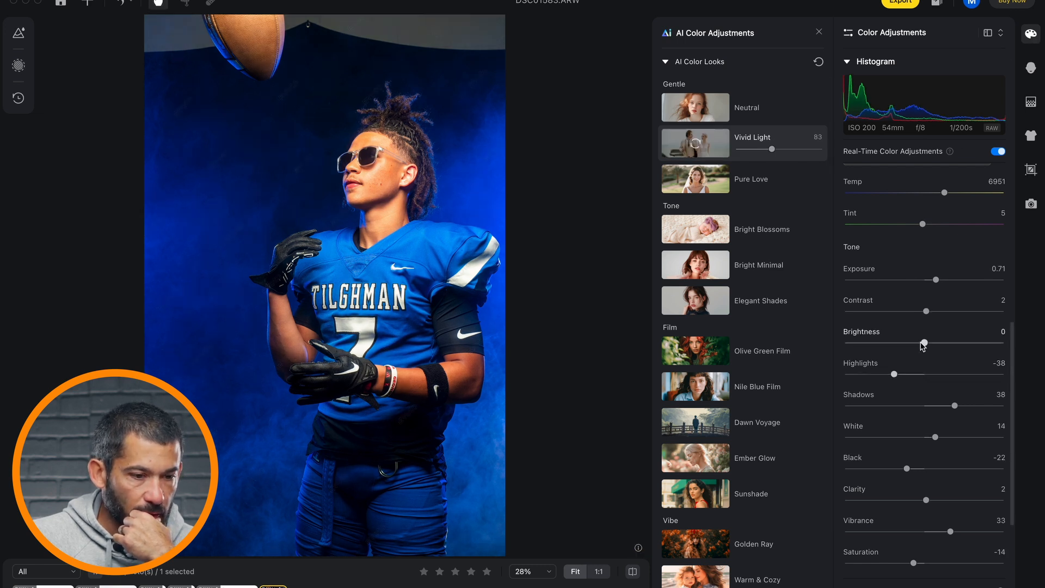
- Set the football photo's Exposure to 0.4 and fine-tune its tone settings
{"action": "scroll", "coordinate": [947, 567], "scroll_direction": "down", "scroll_amount": 2}
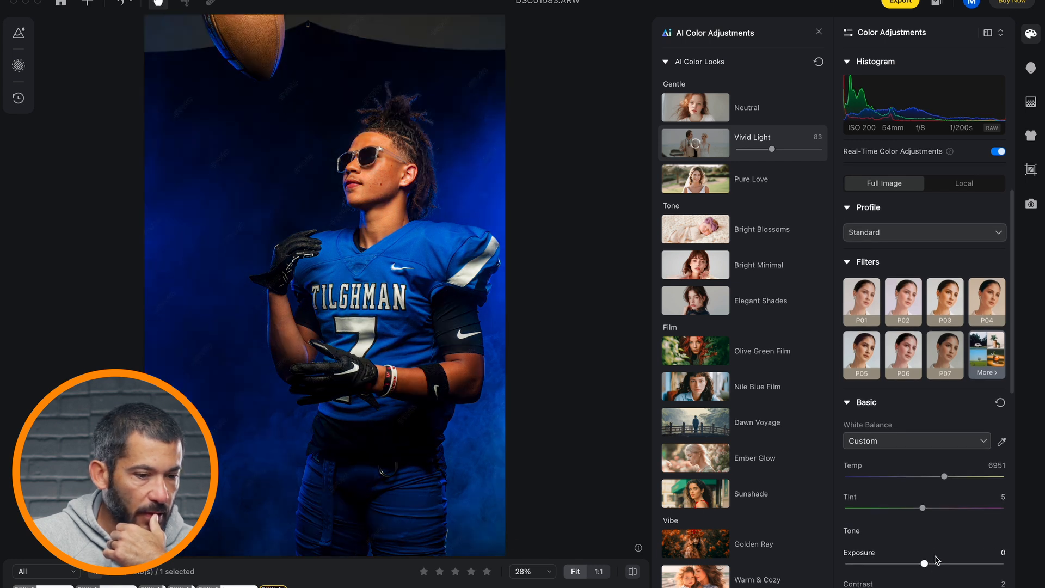
{"action": "left_click_drag", "start_coordinate": [935, 567], "coordinate": [931, 563]}
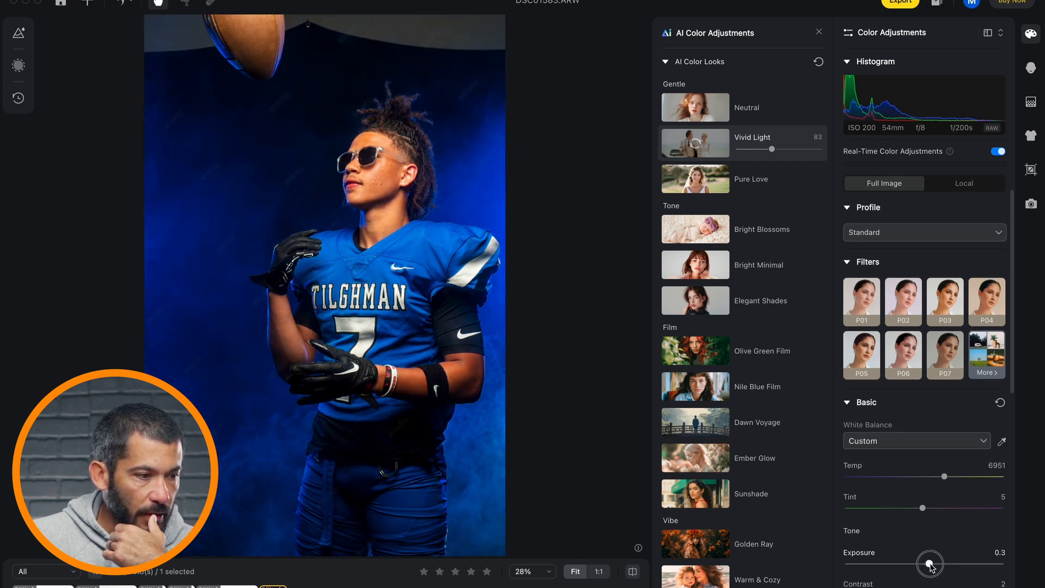
{"action": "scroll", "coordinate": [934, 517], "scroll_direction": "down", "scroll_amount": 10}
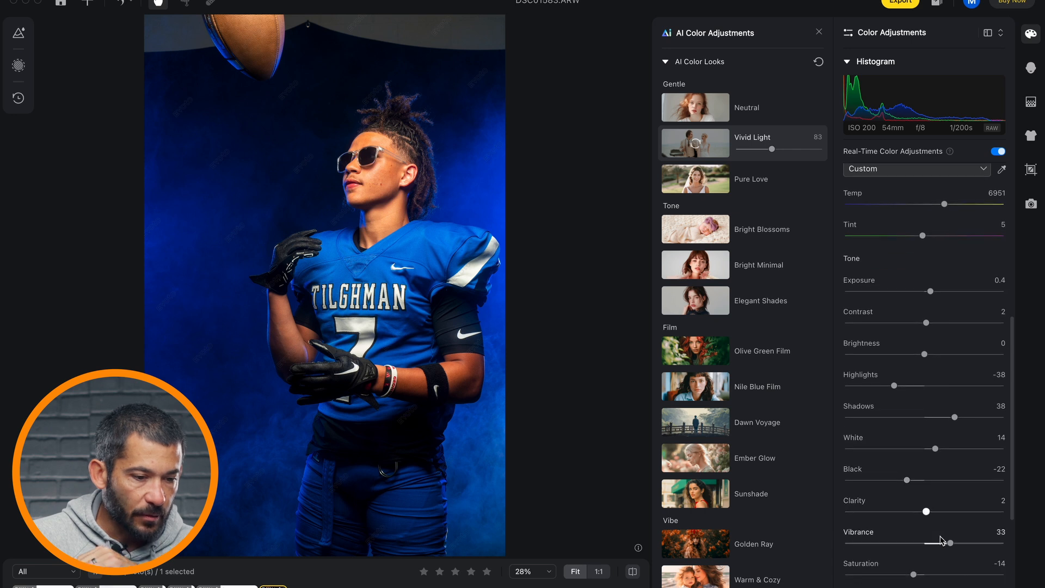
{"action": "left_click_drag", "start_coordinate": [925, 449], "coordinate": [936, 450]}
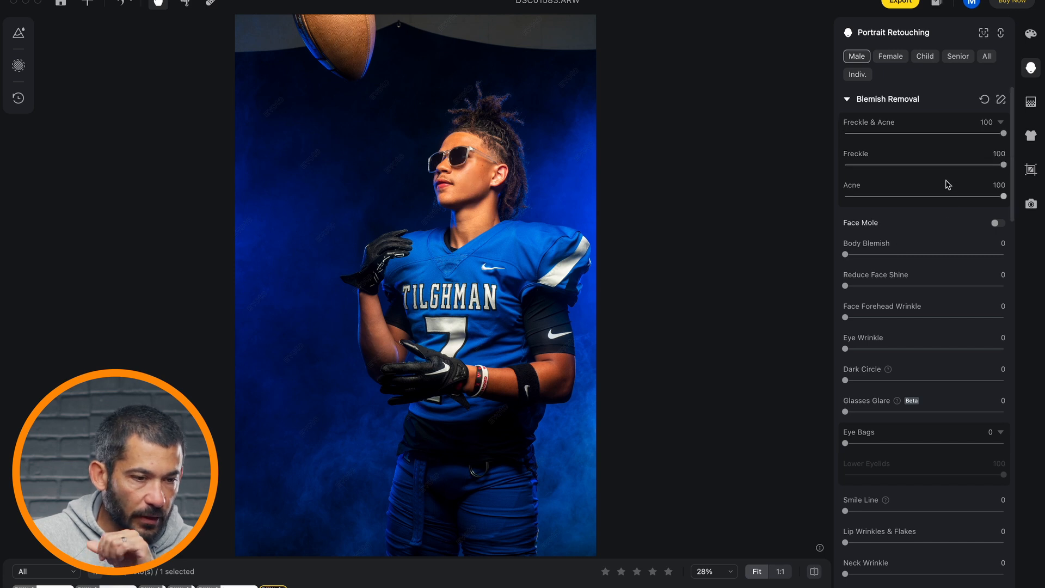
- For the Male group, set Freckle & Acne removal to 100, lower Freckle to its minimum and open the background adjustments
{"action": "left_click_drag", "start_coordinate": [1003, 165], "coordinate": [784, 169]}
{"action": "scroll", "coordinate": [955, 345], "scroll_direction": "down", "scroll_amount": 5}
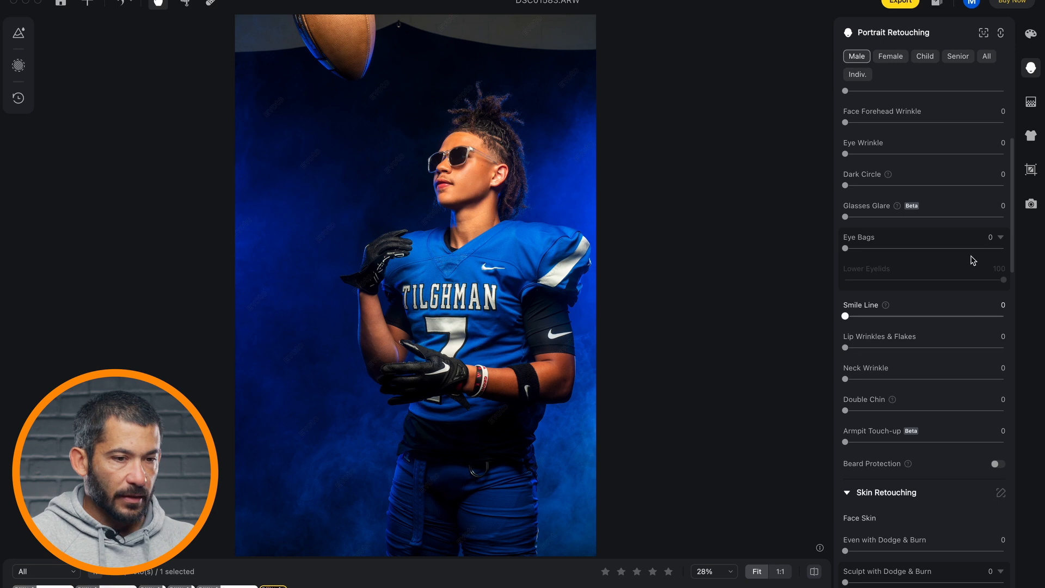
{"action": "left_click", "coordinate": [1032, 105]}
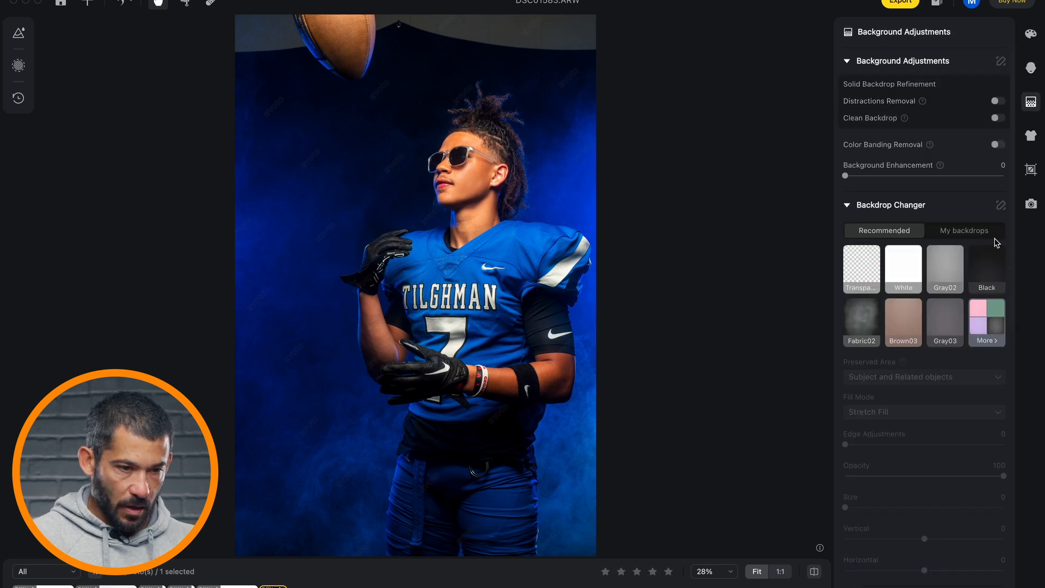
- Enable Distractions Removal on the football player photo with the Distractions option and check the dark backdrop above the player
{"action": "left_click", "coordinate": [998, 101]}
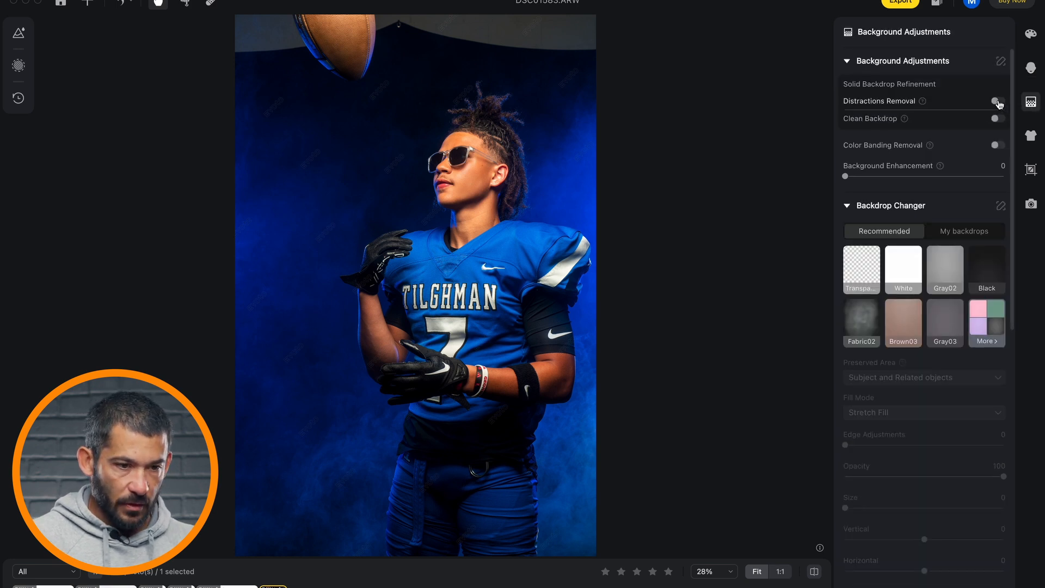
{"action": "left_click", "coordinate": [924, 124]}
{"action": "left_click", "coordinate": [918, 157]}
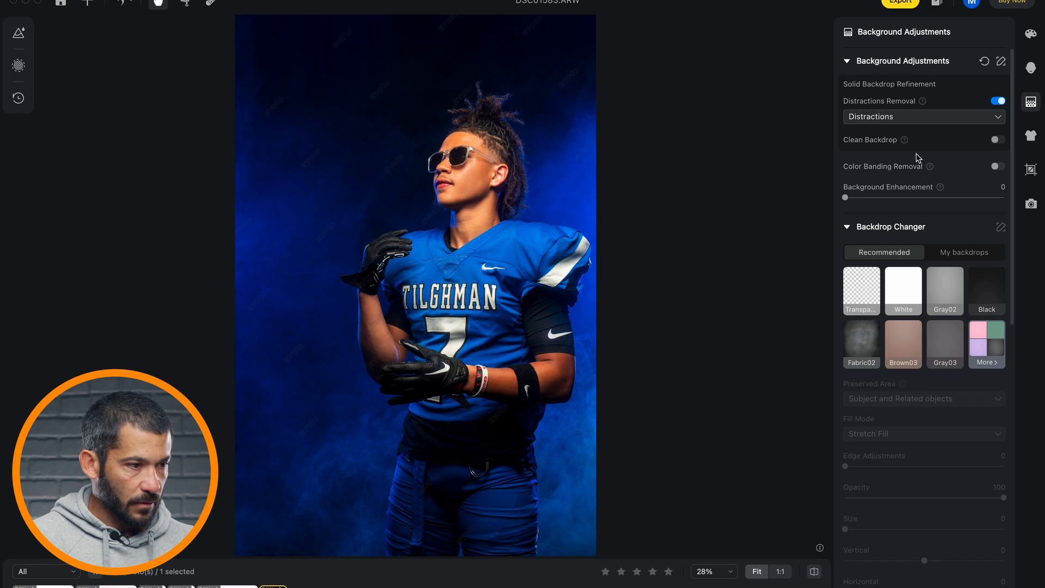
{"action": "scroll", "coordinate": [429, 317], "scroll_direction": "up", "scroll_amount": 5}
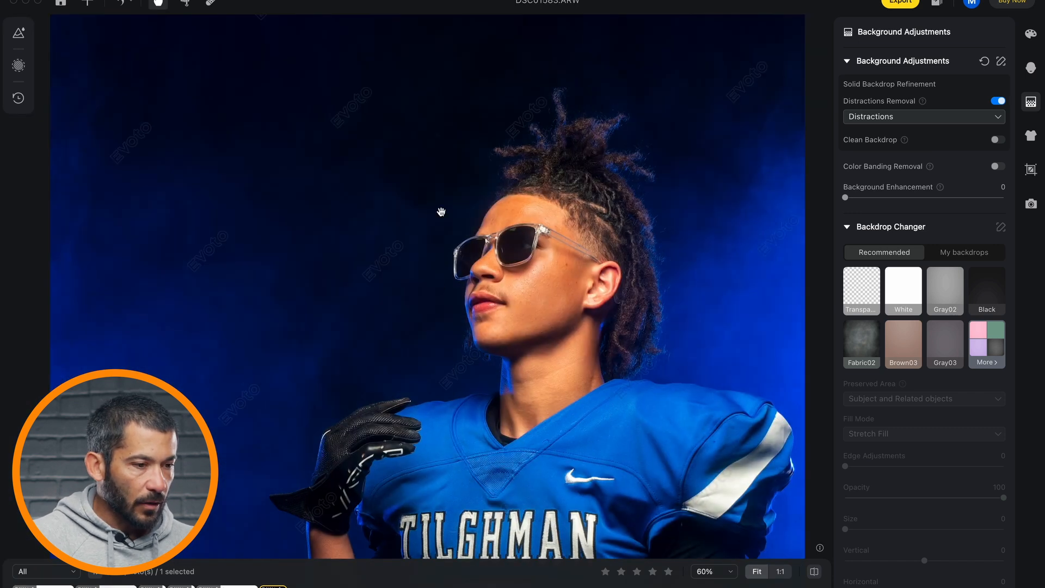
{"action": "left_click_drag", "start_coordinate": [439, 208], "coordinate": [492, 343]}
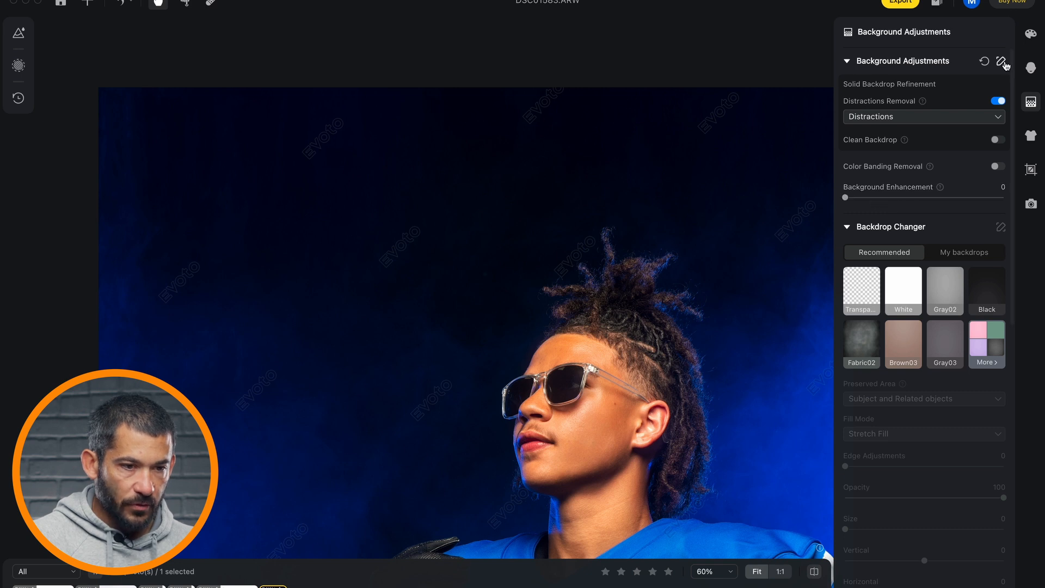
- Restore the football by erasing the distraction mask over it with a size 100, softness 9 brush, and leave manual tuning
{"action": "left_click", "coordinate": [1003, 64]}
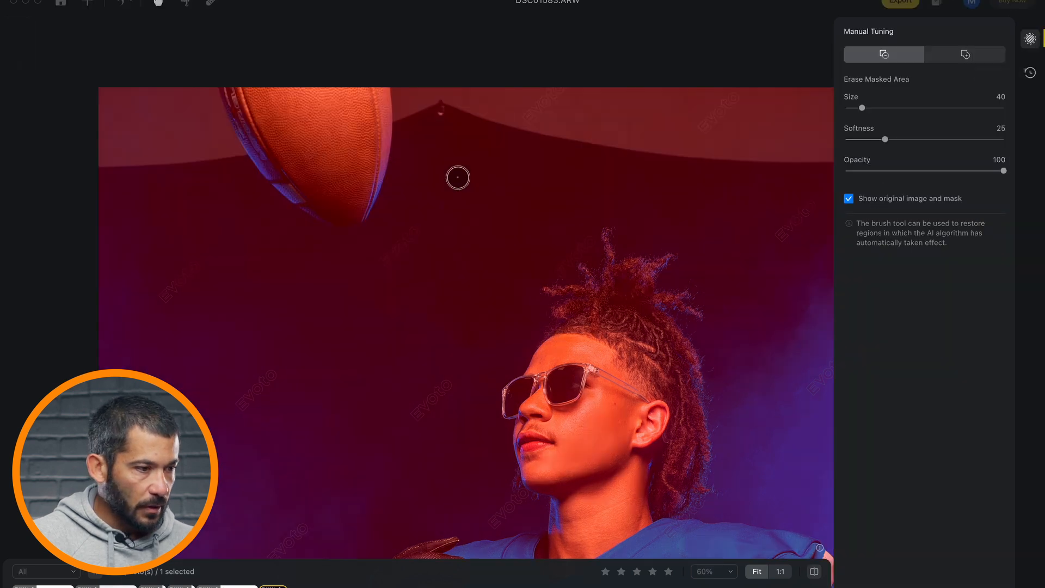
{"action": "scroll", "coordinate": [304, 123], "scroll_direction": "up", "scroll_amount": 1}
{"action": "scroll", "coordinate": [305, 123], "scroll_direction": "up", "scroll_amount": 1}
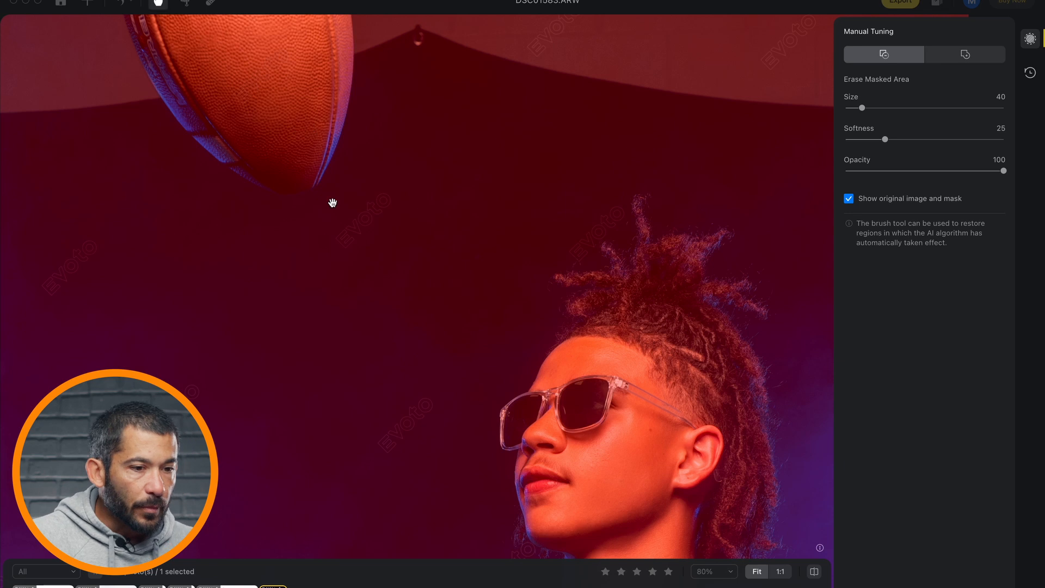
{"action": "left_click_drag", "start_coordinate": [333, 202], "coordinate": [468, 284]}
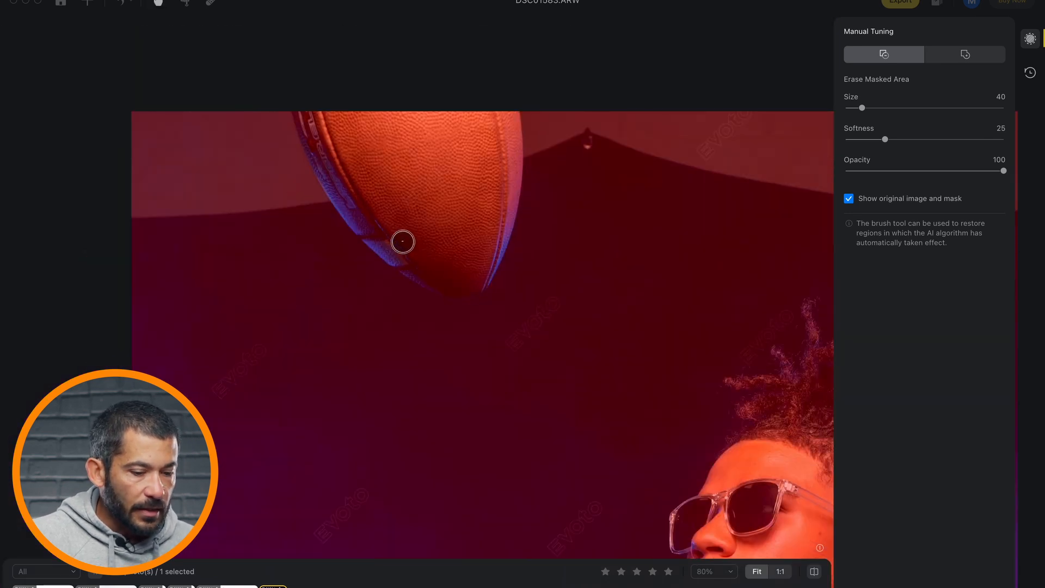
{"action": "key", "text": "bracketright"}
{"action": "key", "text": "bracketright"}
{"action": "key", "text": "bracketright"}
{"action": "key", "text": "bracketright"}
{"action": "key", "text": "bracketright"}
{"action": "key", "text": "bracketright"}
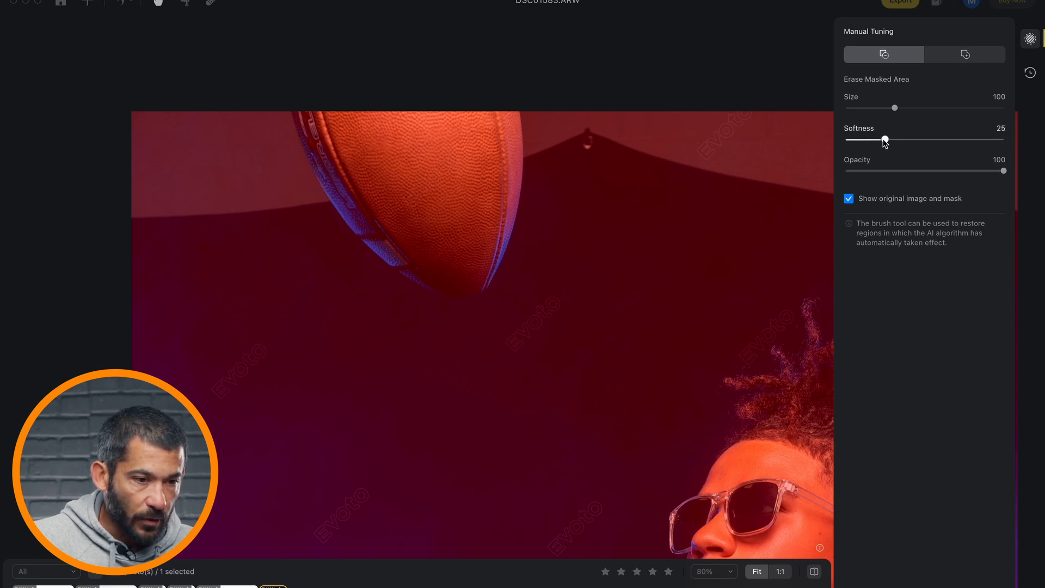
{"action": "left_click_drag", "start_coordinate": [885, 139], "coordinate": [859, 139]}
{"action": "mouse_move", "coordinate": [369, 137]}
{"action": "left_mouse_down"}
{"action": "mouse_move", "coordinate": [412, 205]}
{"action": "mouse_move", "coordinate": [359, 129]}
{"action": "mouse_move", "coordinate": [322, 108]}
{"action": "mouse_move", "coordinate": [359, 187]}
{"action": "mouse_move", "coordinate": [346, 165]}
{"action": "mouse_move", "coordinate": [350, 178]}
{"action": "mouse_move", "coordinate": [383, 217]}
{"action": "mouse_move", "coordinate": [468, 272]}
{"action": "mouse_move", "coordinate": [481, 153]}
{"action": "mouse_move", "coordinate": [320, 99]}
{"action": "mouse_move", "coordinate": [355, 164]}
{"action": "left_mouse_up"}
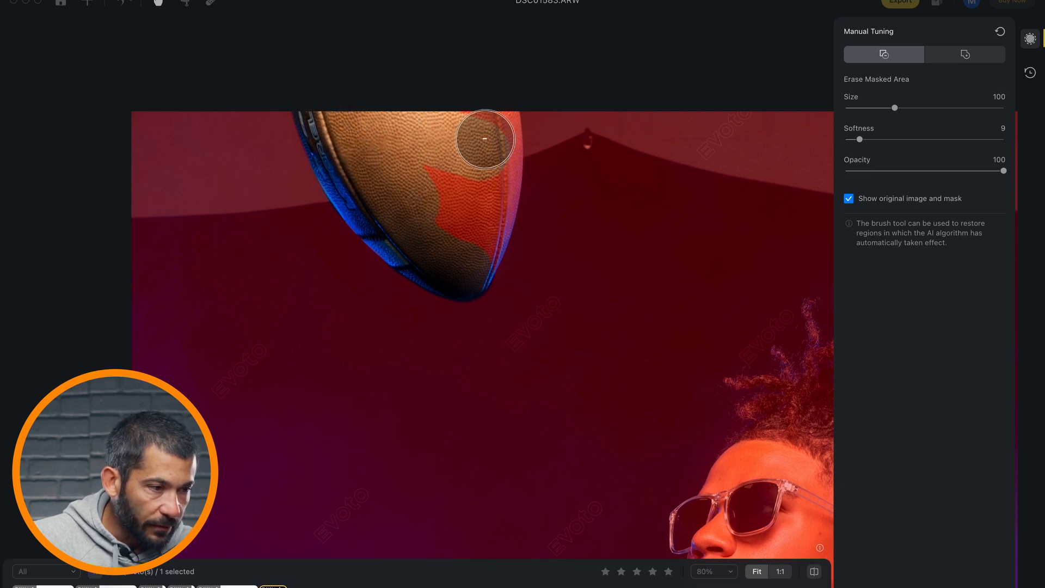
{"action": "mouse_move", "coordinate": [484, 139]}
{"action": "left_mouse_down"}
{"action": "mouse_move", "coordinate": [469, 242]}
{"action": "mouse_move", "coordinate": [459, 217]}
{"action": "mouse_move", "coordinate": [437, 209]}
{"action": "mouse_move", "coordinate": [459, 239]}
{"action": "mouse_move", "coordinate": [491, 200]}
{"action": "mouse_move", "coordinate": [472, 251]}
{"action": "mouse_move", "coordinate": [473, 239]}
{"action": "mouse_move", "coordinate": [486, 213]}
{"action": "mouse_move", "coordinate": [477, 261]}
{"action": "mouse_move", "coordinate": [489, 116]}
{"action": "mouse_move", "coordinate": [492, 175]}
{"action": "left_mouse_up"}
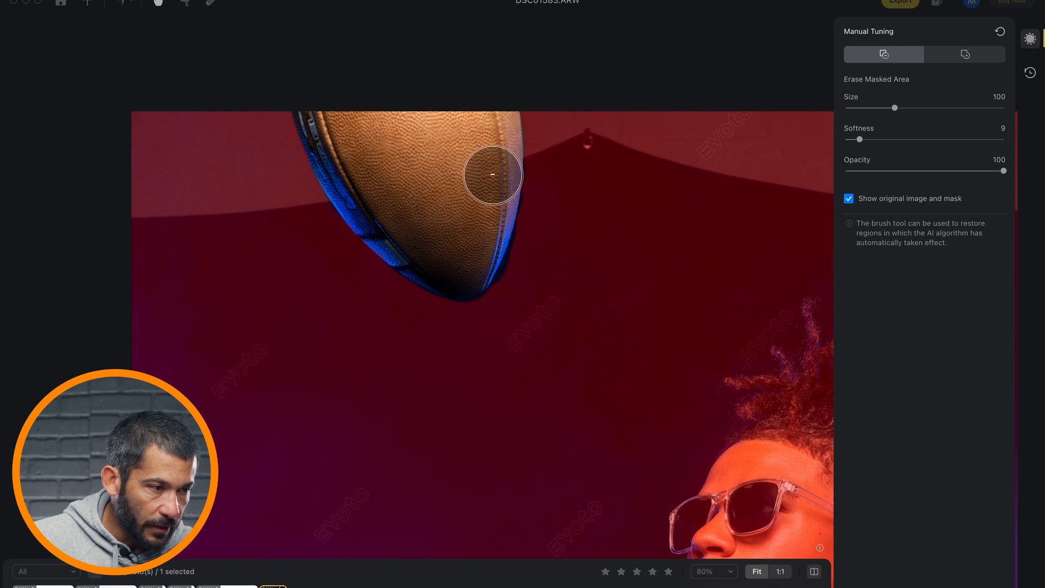
{"action": "key", "text": "Escape"}
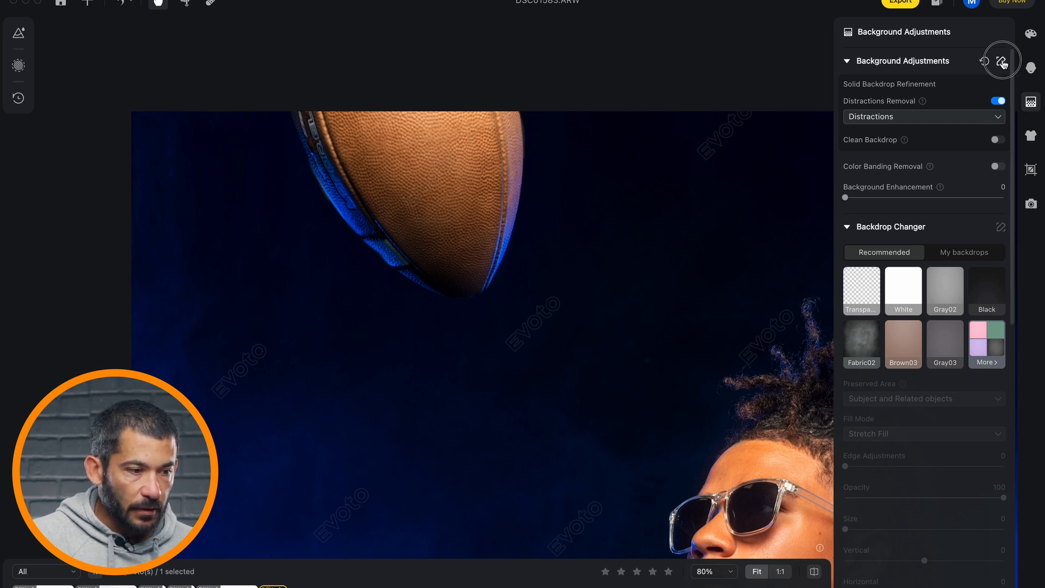
- Recheck the mask around the football in manual tuning, look at the add-mask brush, and review the whole photo
{"action": "left_click", "coordinate": [1002, 62]}
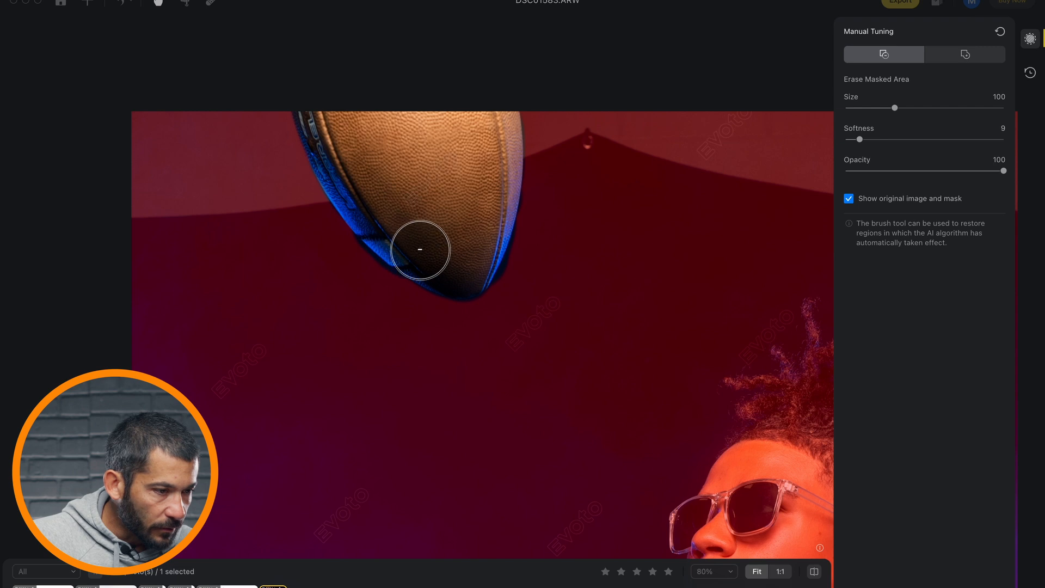
{"action": "left_click", "coordinate": [963, 54]}
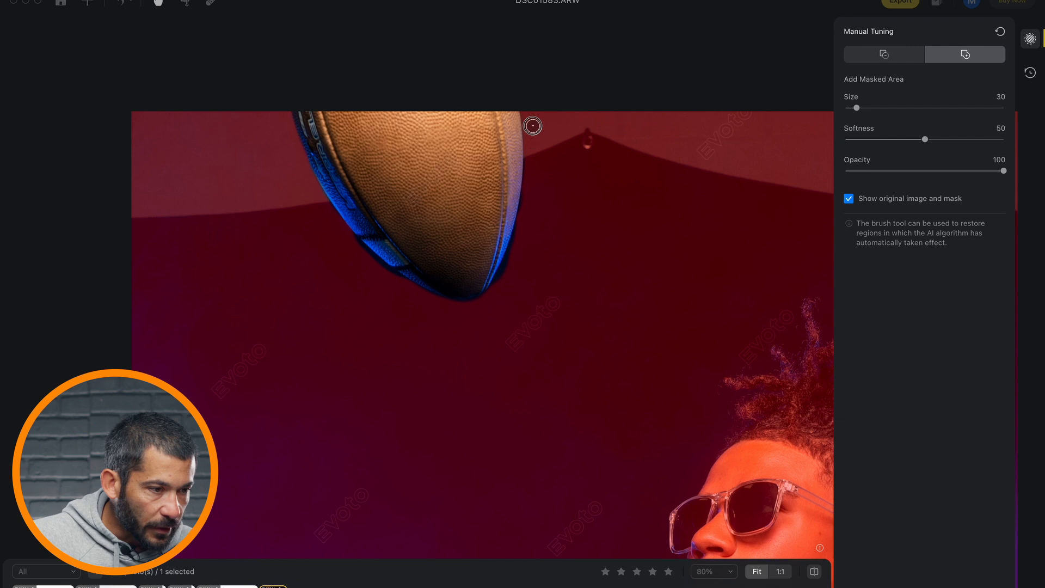
{"action": "key", "text": "Escape"}
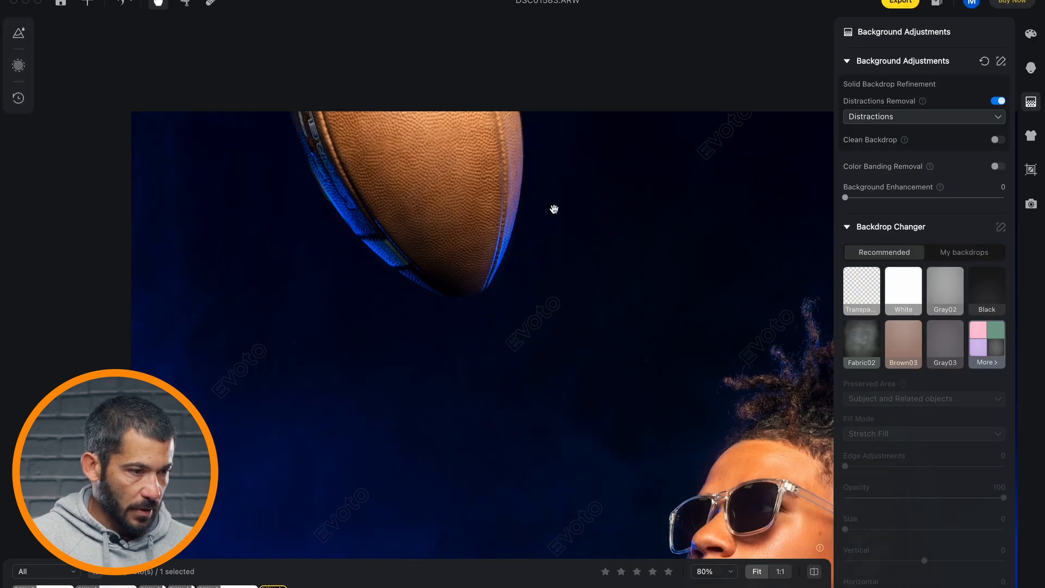
{"action": "scroll", "coordinate": [555, 209], "scroll_direction": "down", "scroll_amount": 10}
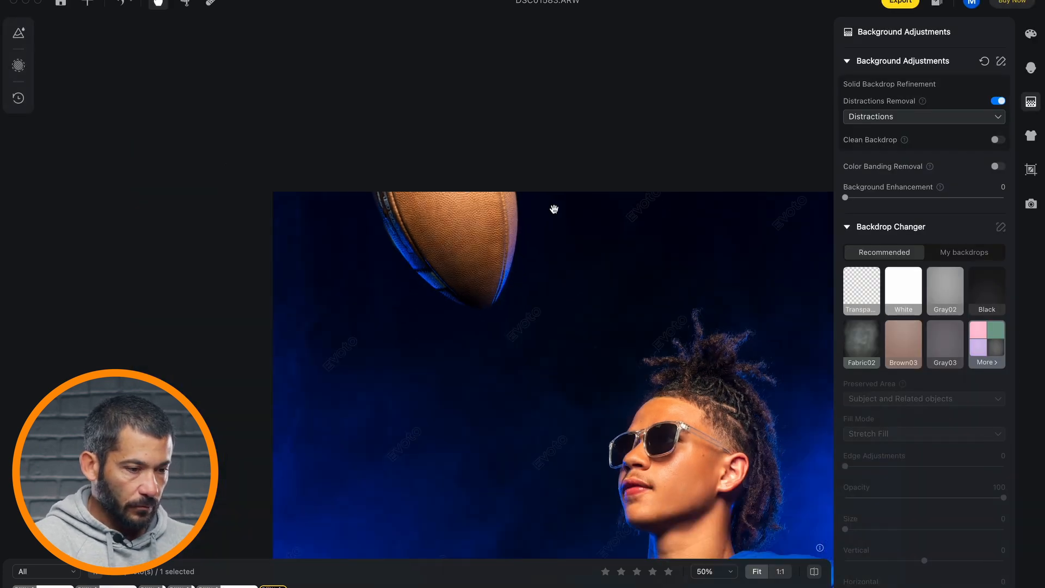
{"action": "left_click_drag", "start_coordinate": [486, 373], "coordinate": [427, 224]}
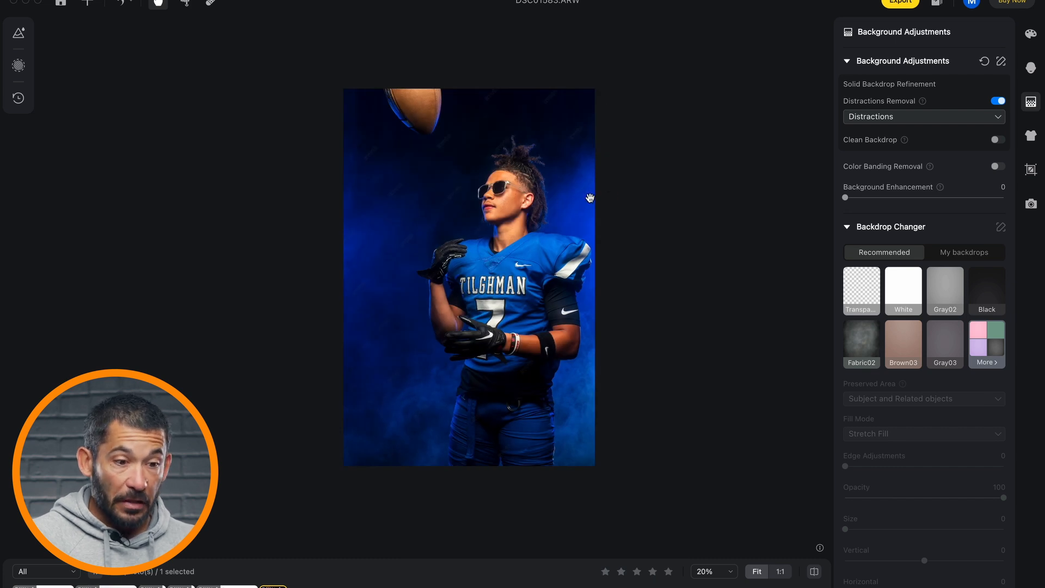
- Try Background Enhancement at 100, and enable Color Banding Removal with the Non-solid Backdrop type
{"action": "left_click_drag", "start_coordinate": [844, 197], "coordinate": [1004, 197]}
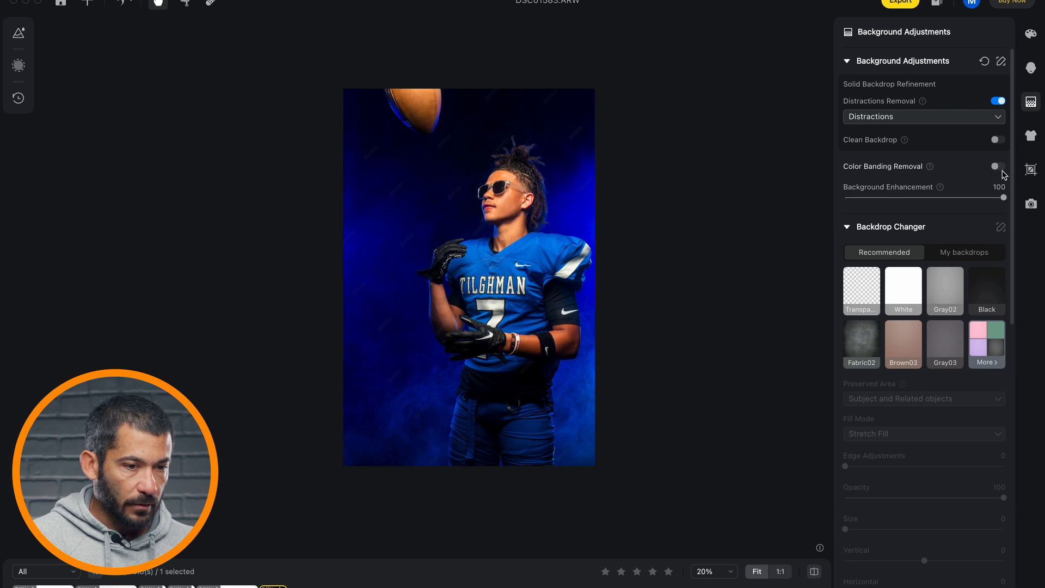
{"action": "left_click", "coordinate": [996, 167]}
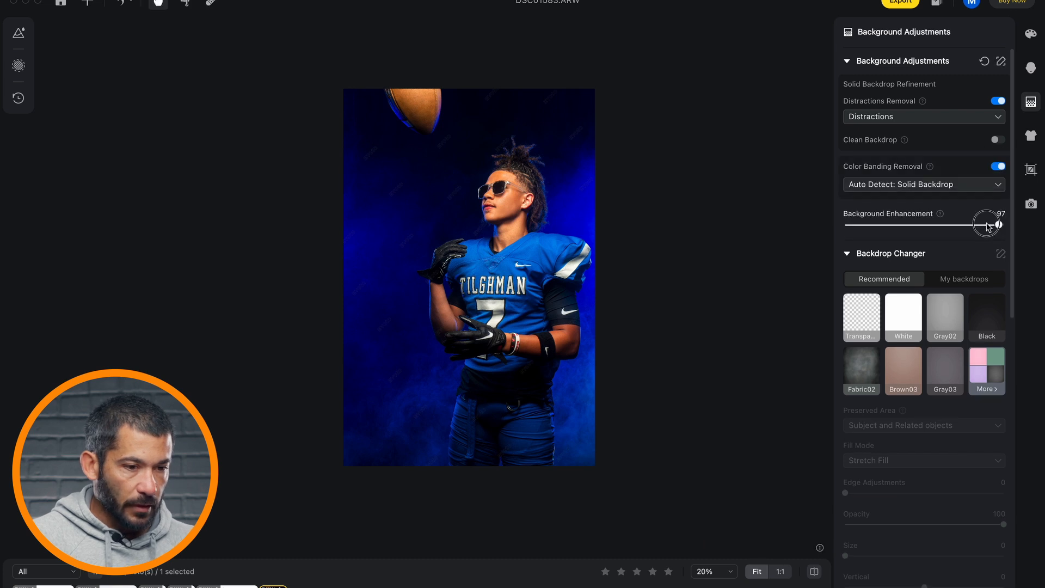
{"action": "left_click", "coordinate": [914, 185]}
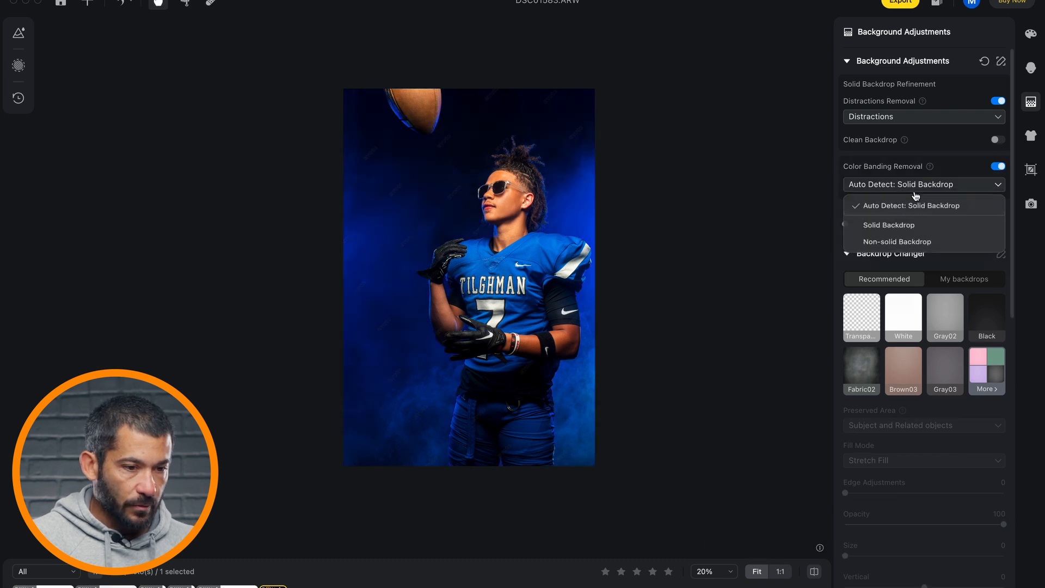
{"action": "left_click", "coordinate": [901, 245]}
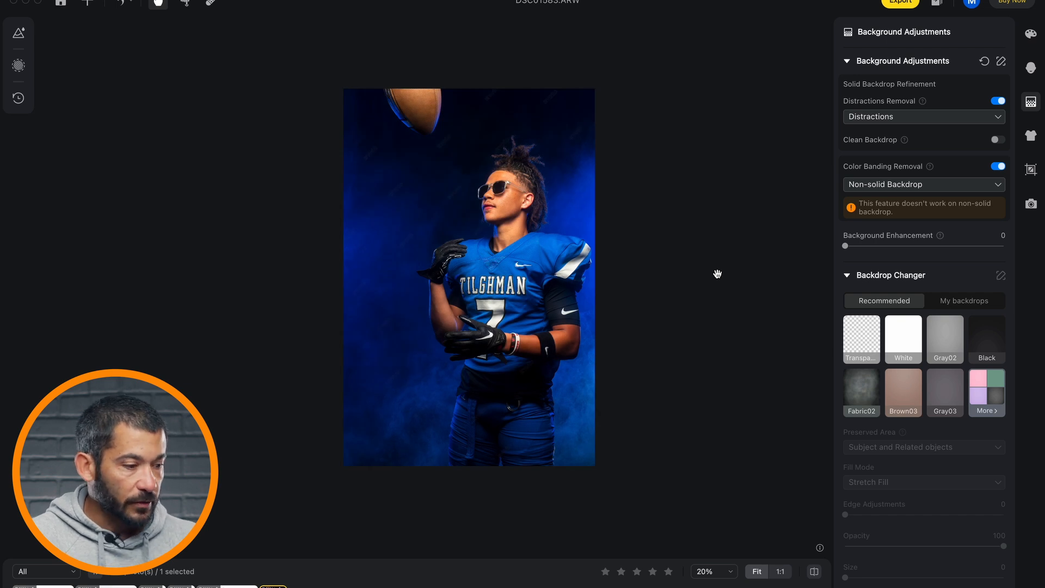
- Review the edited photos one by one, from the football player back to the seated man in the suit and forward again
{"action": "key", "text": "Left"}
{"action": "key", "text": "Left"}
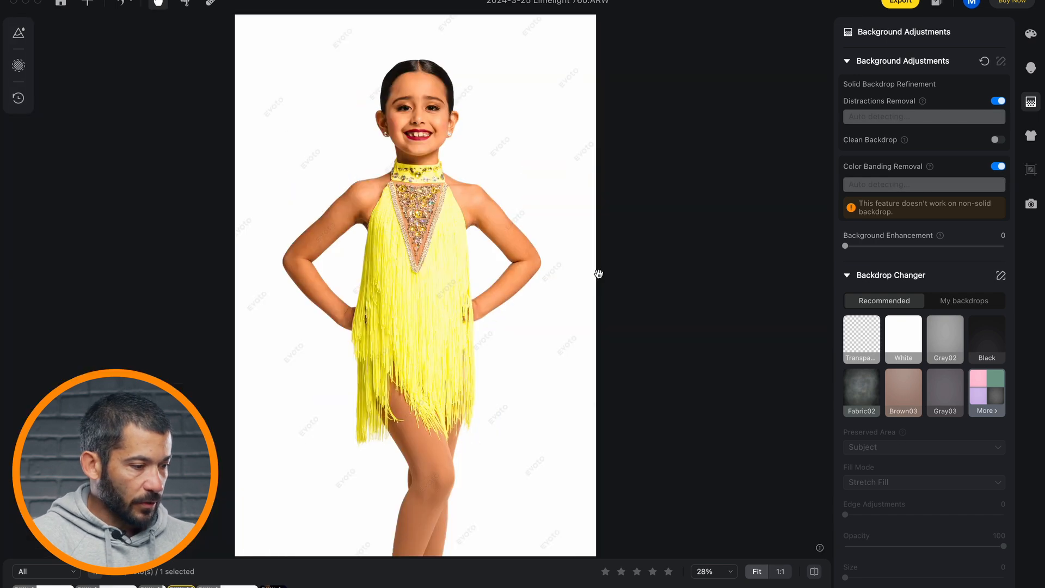
{"action": "key", "text": "Left"}
{"action": "key", "text": "Left"}
{"action": "key", "text": "Left"}
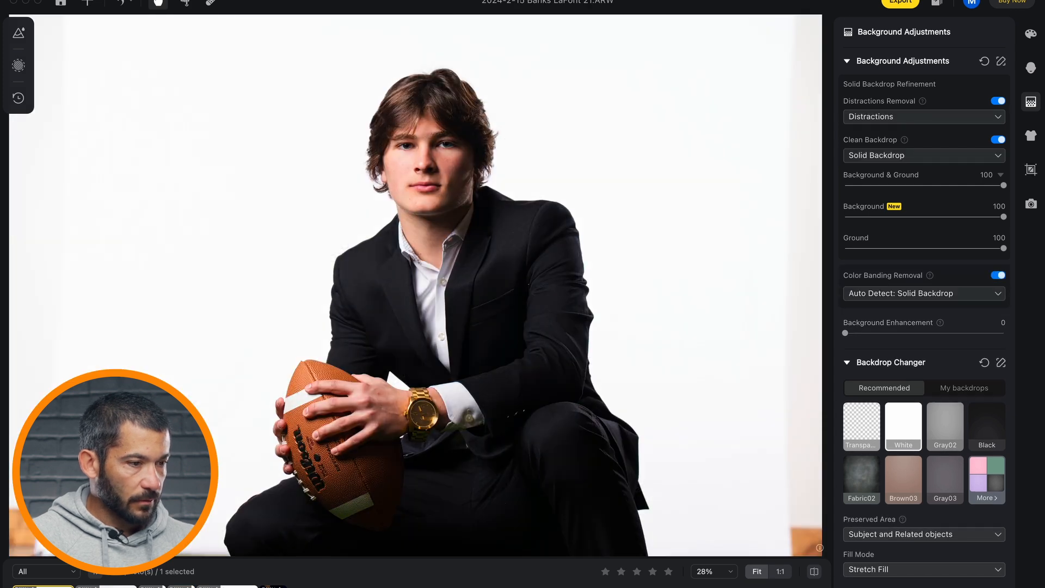
{"action": "key", "text": "Right"}
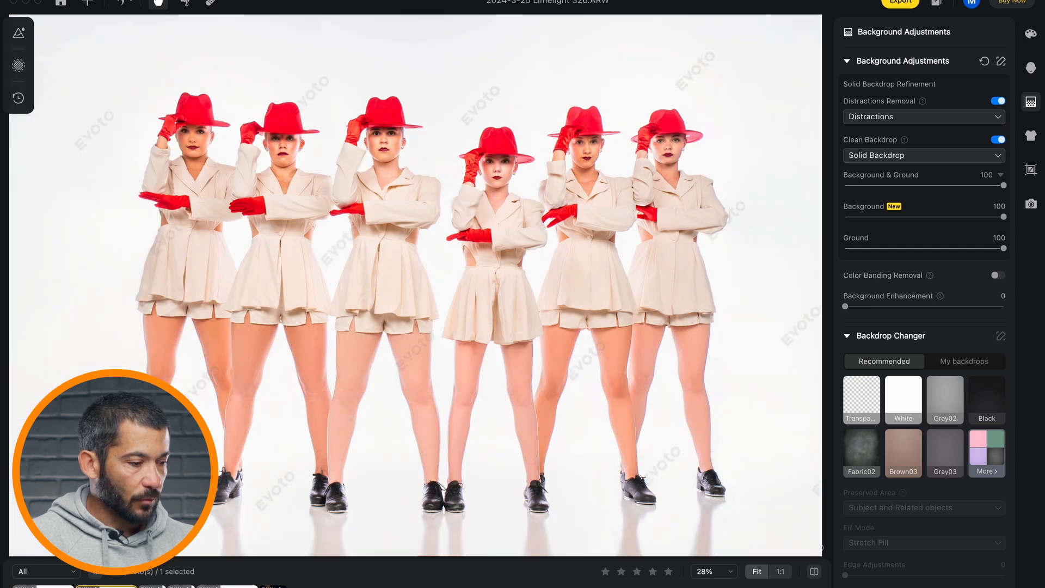
{"action": "key", "text": "Right"}
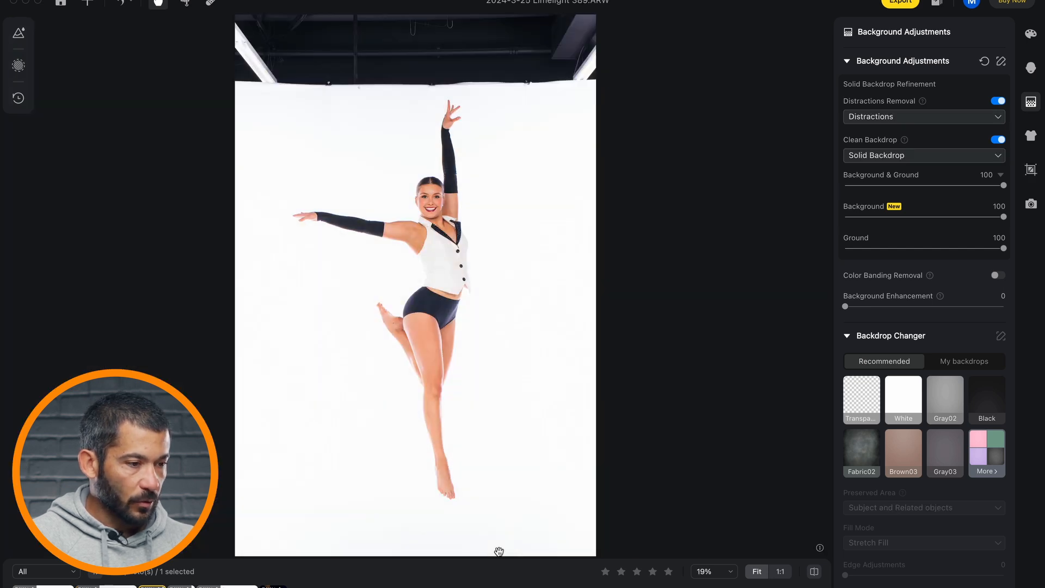
{"action": "key", "text": "Right"}
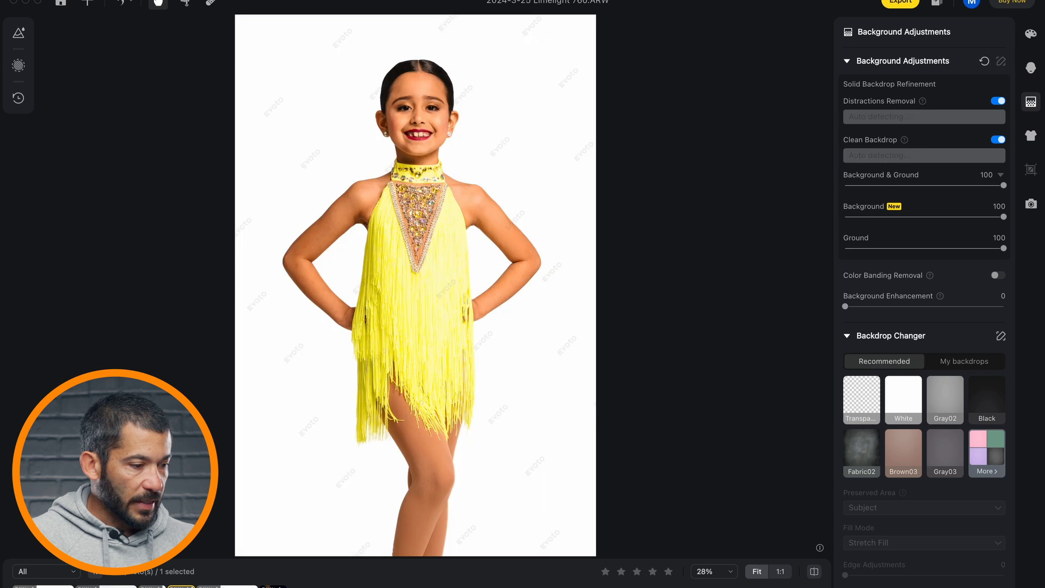
{"action": "key", "text": "Right"}
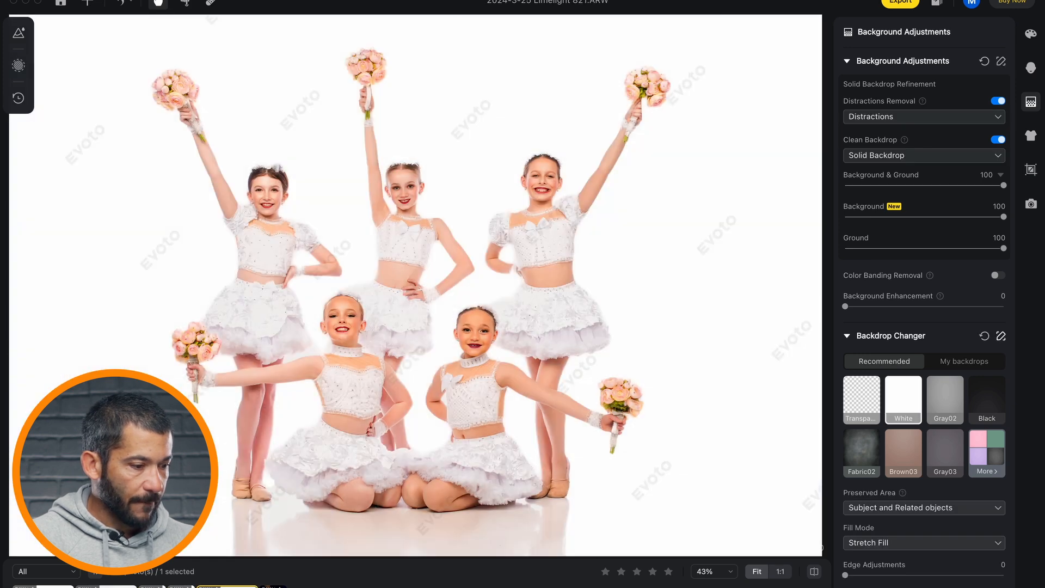
{"action": "key", "text": "Right"}
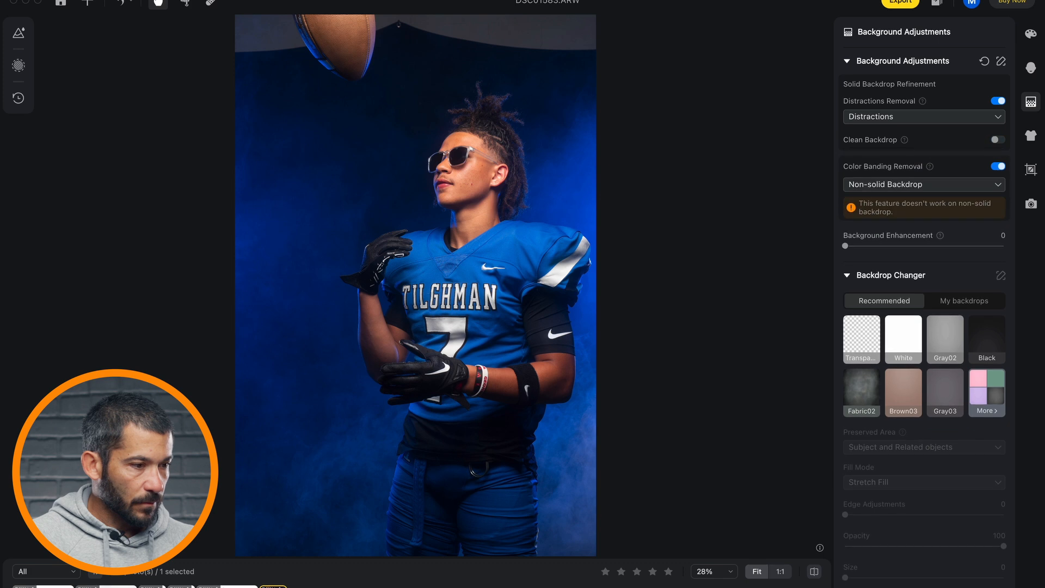
{"action": "key", "text": "Right"}
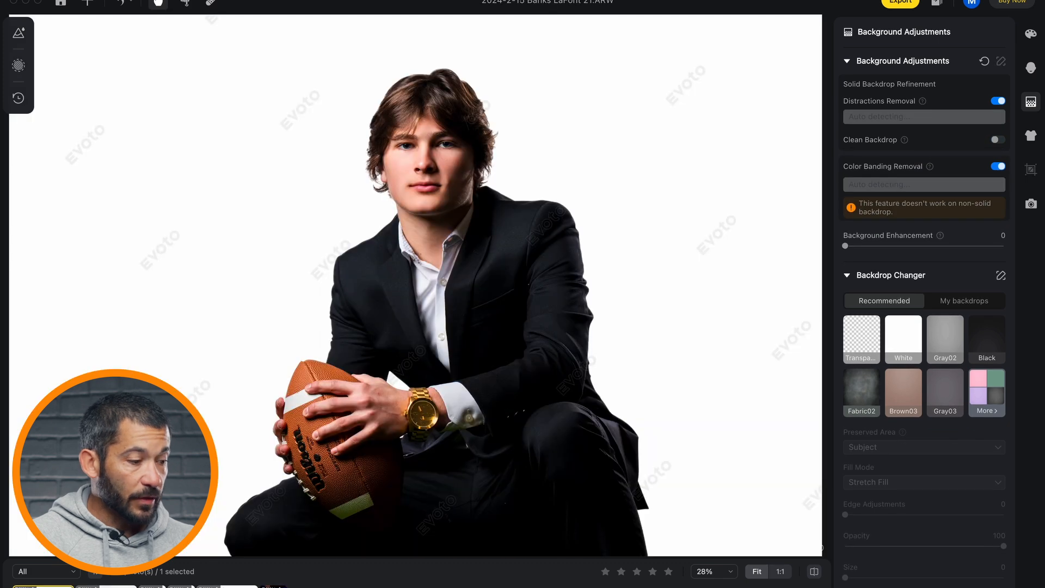